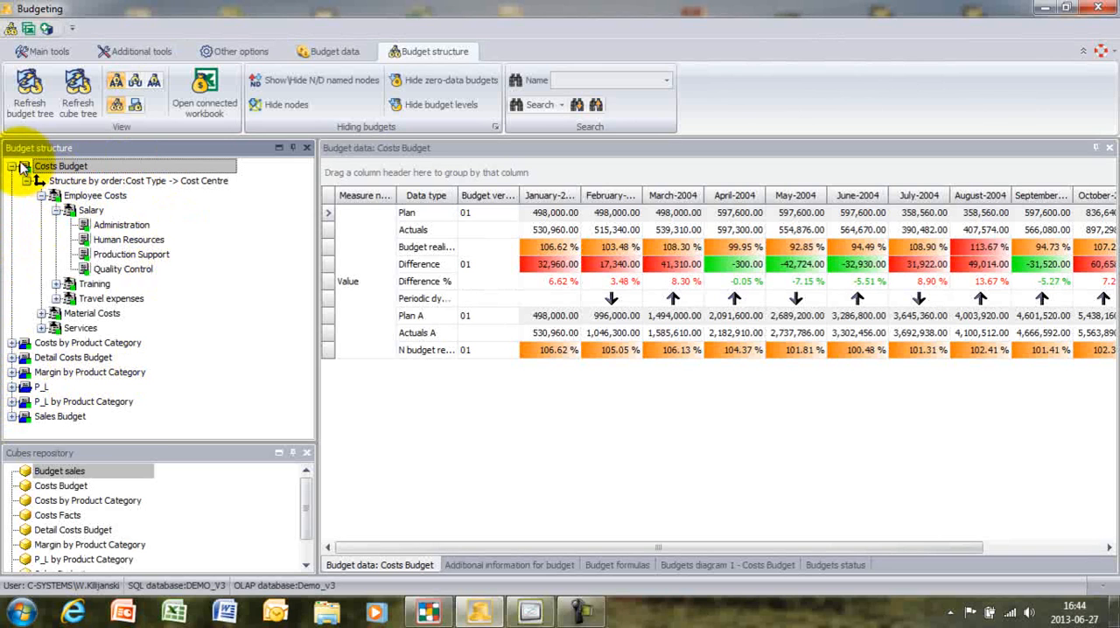
- Enlarge the budget structure area, view the Administration salary data in the Costs Budget, and collapse that budget
drag(140, 443, 143, 496)
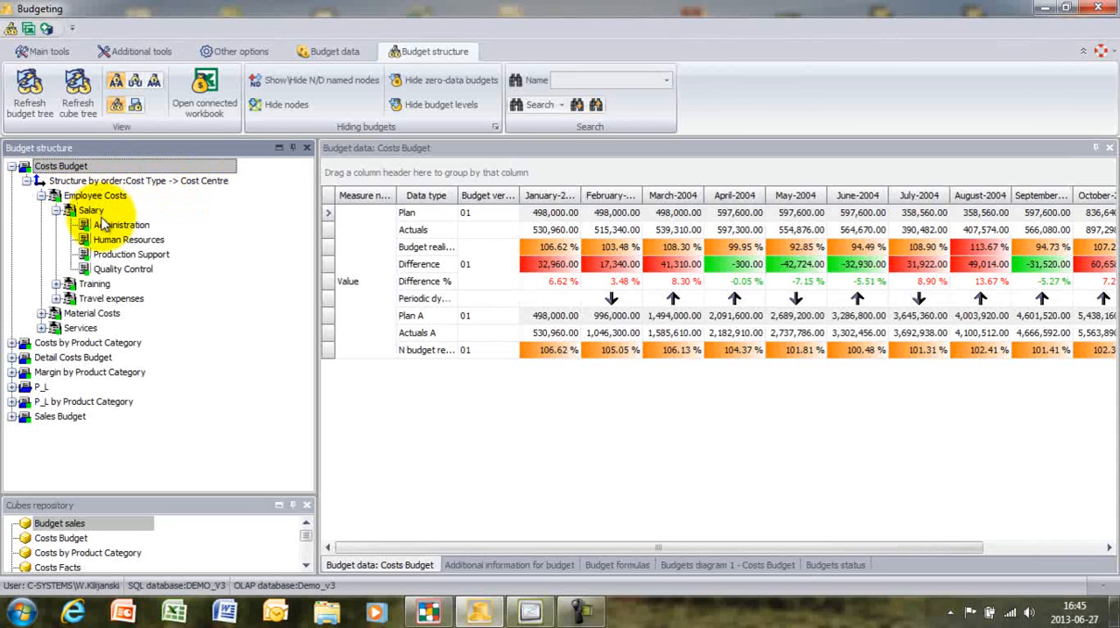
click(145, 226)
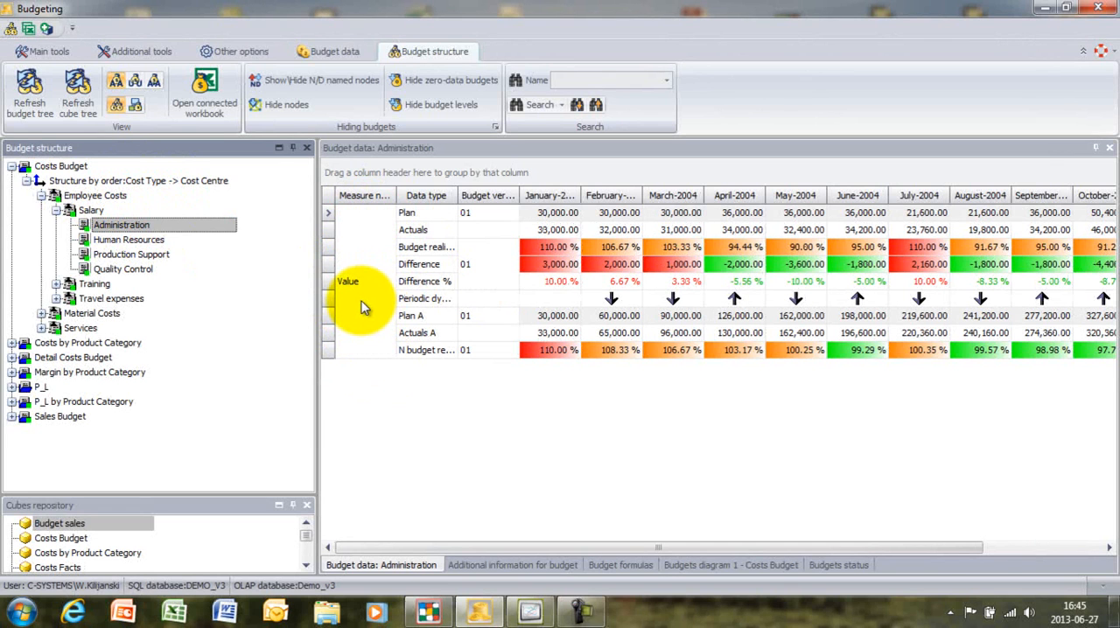
click(12, 166)
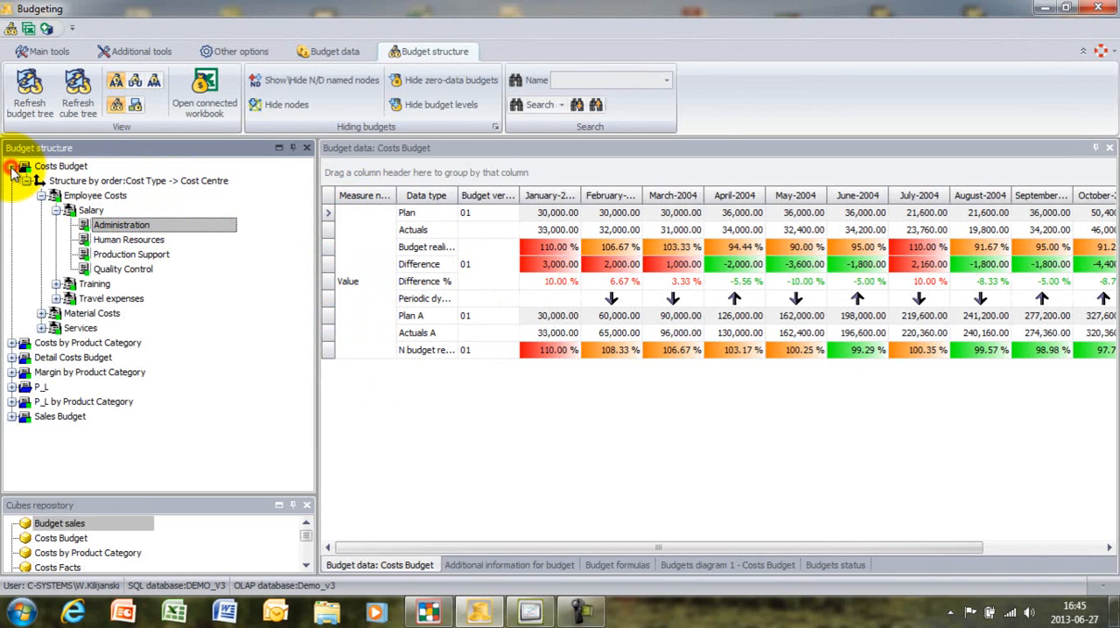
- Show the budget data for Uvex Crash in the Sales Budget's Central region, under Accessory, Glasses and goggles
click(12, 255)
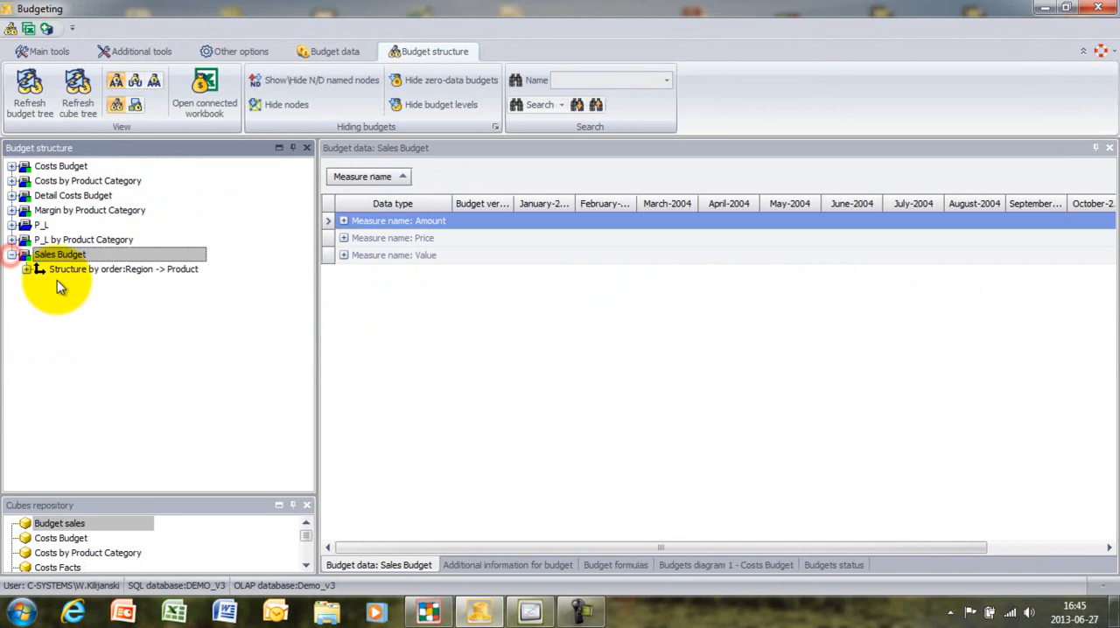
click(27, 269)
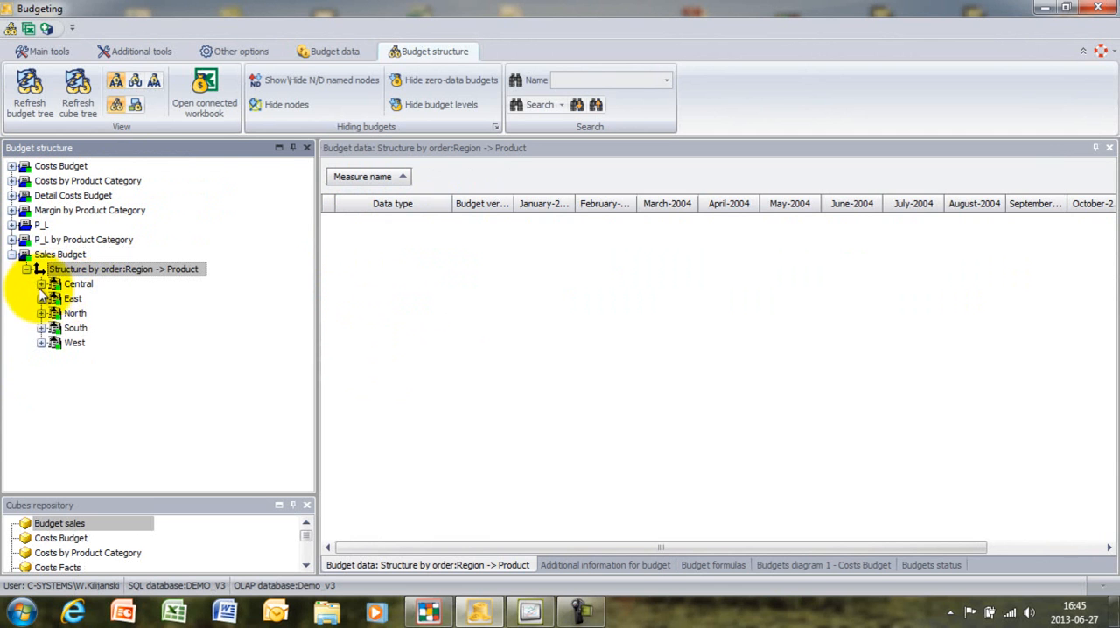
click(41, 284)
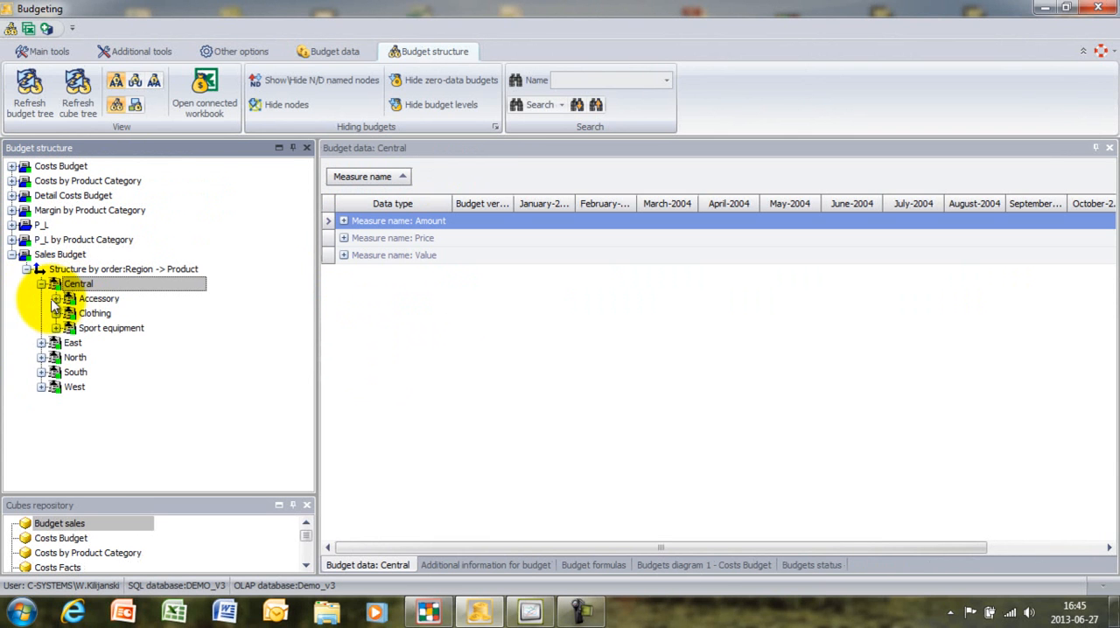
click(56, 298)
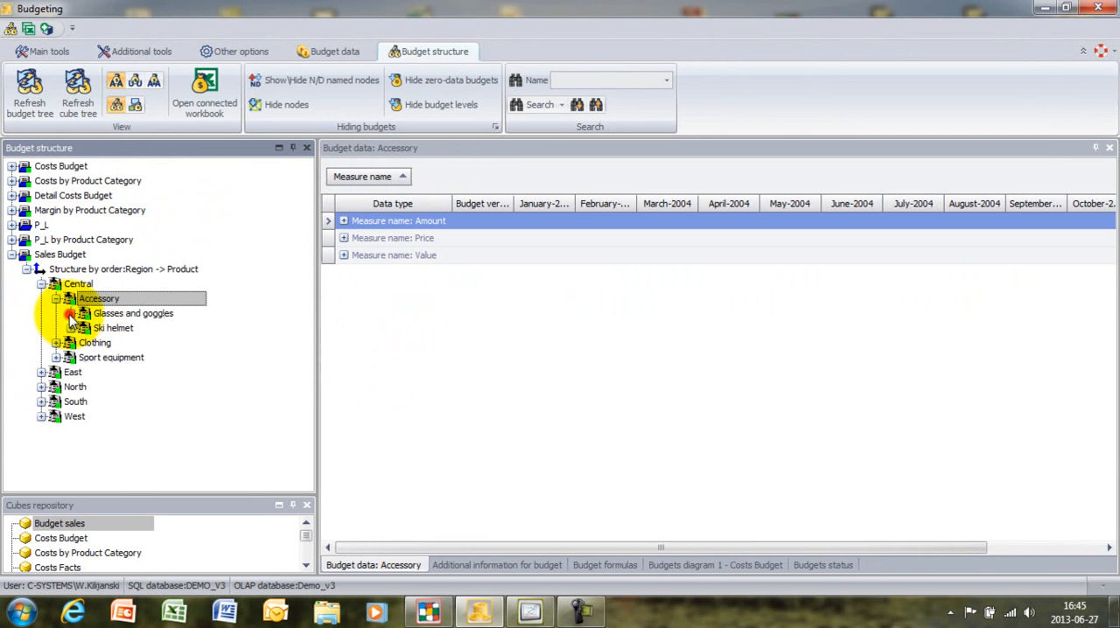
click(70, 314)
click(193, 327)
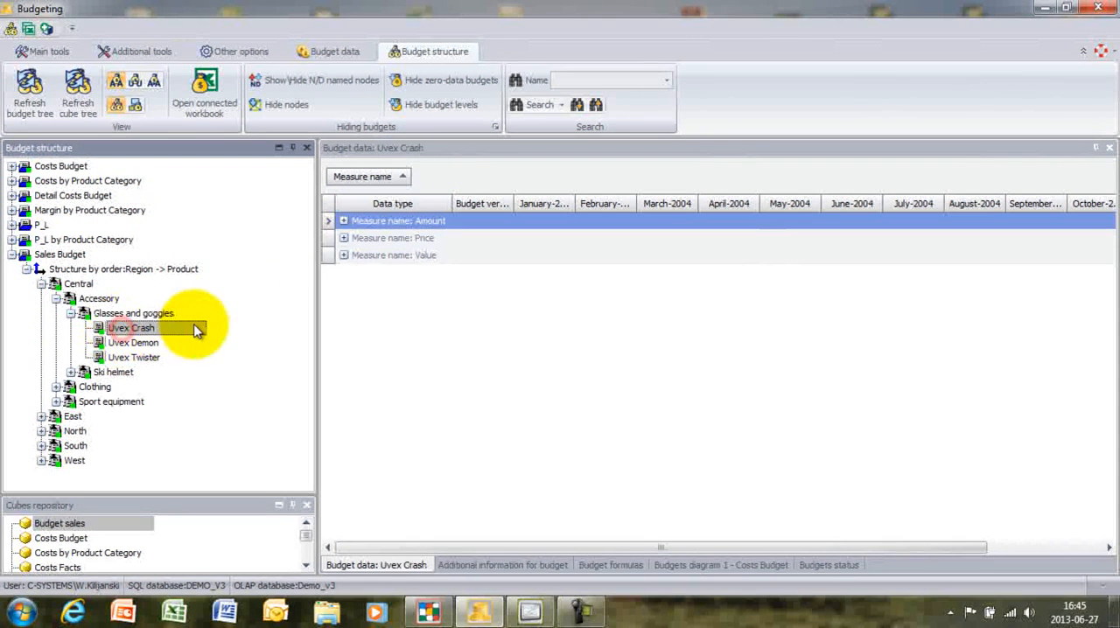
- Review the Value, Amount and Price measures of Uvex Crash, leaving only the Value measure expanded
click(342, 254)
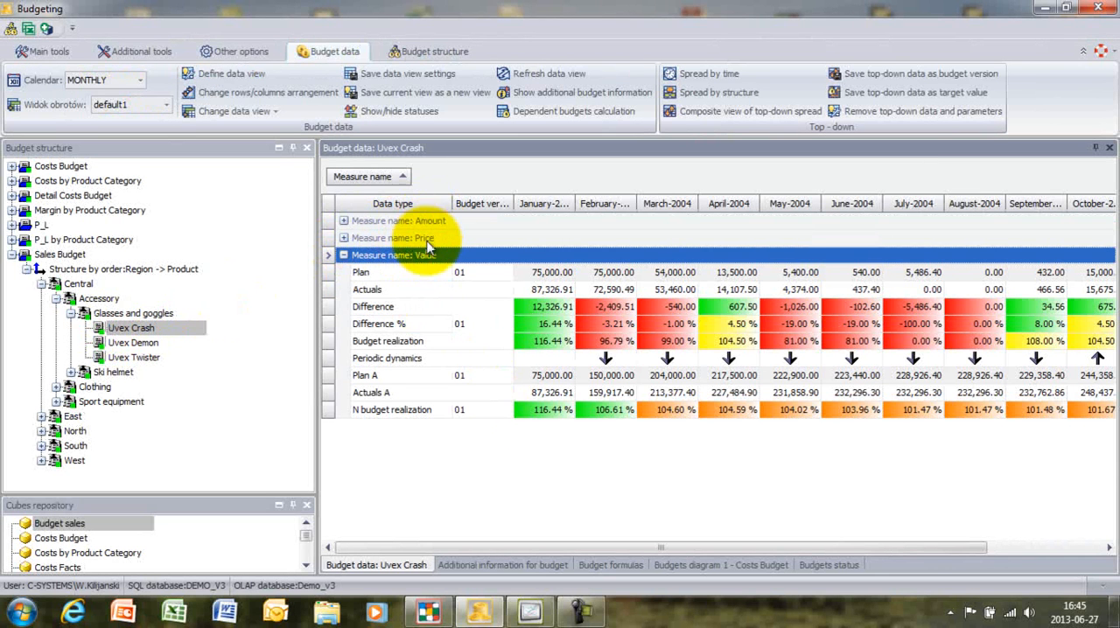
click(343, 222)
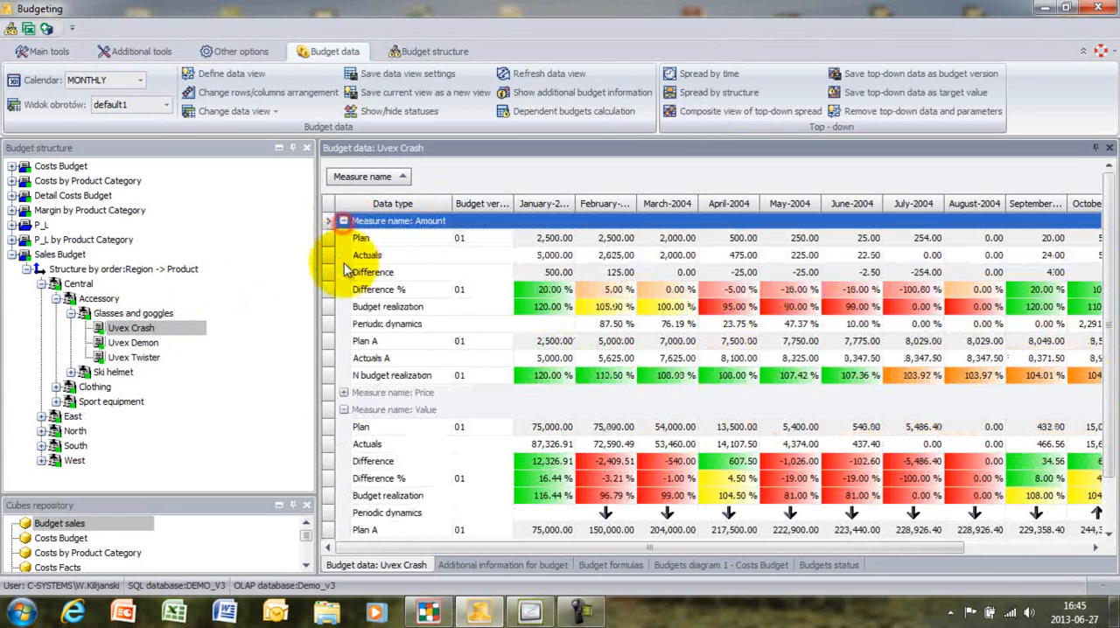
click(344, 393)
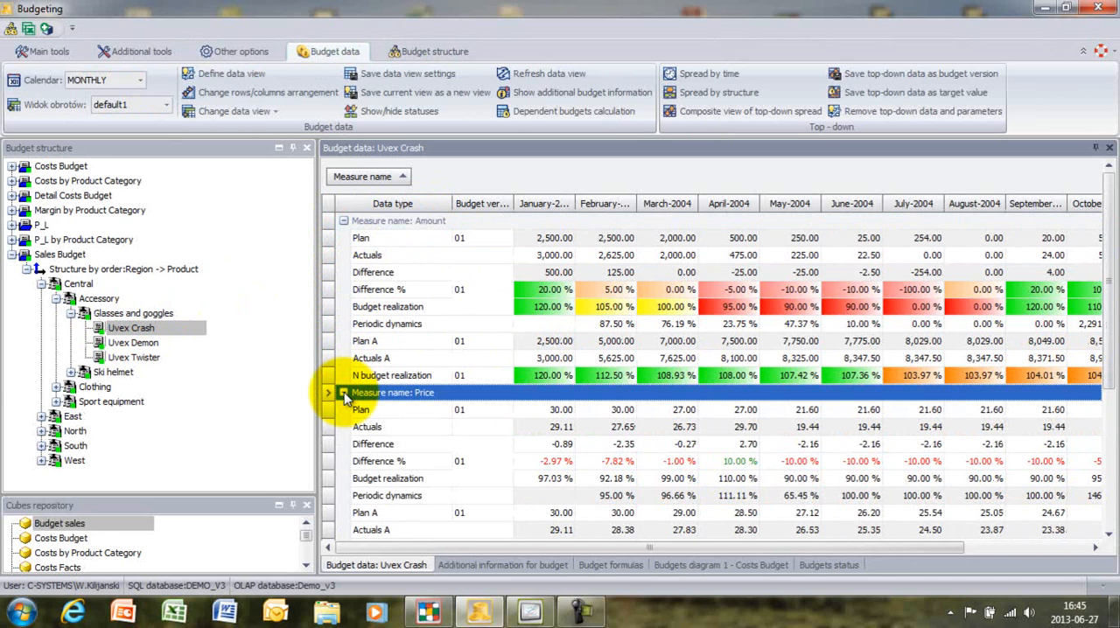
click(343, 393)
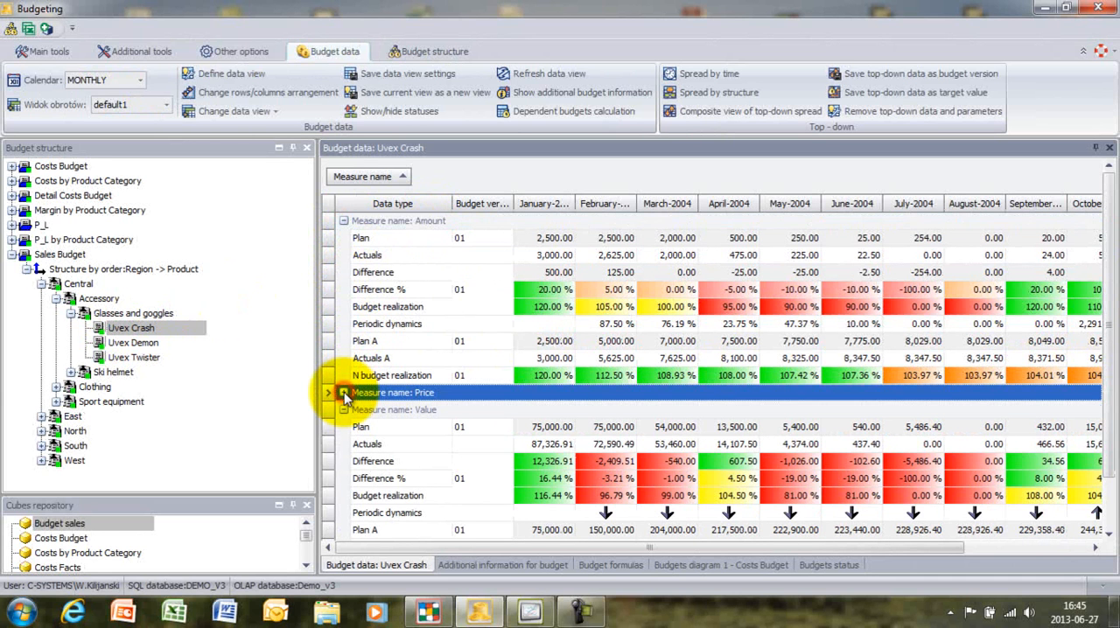
click(344, 220)
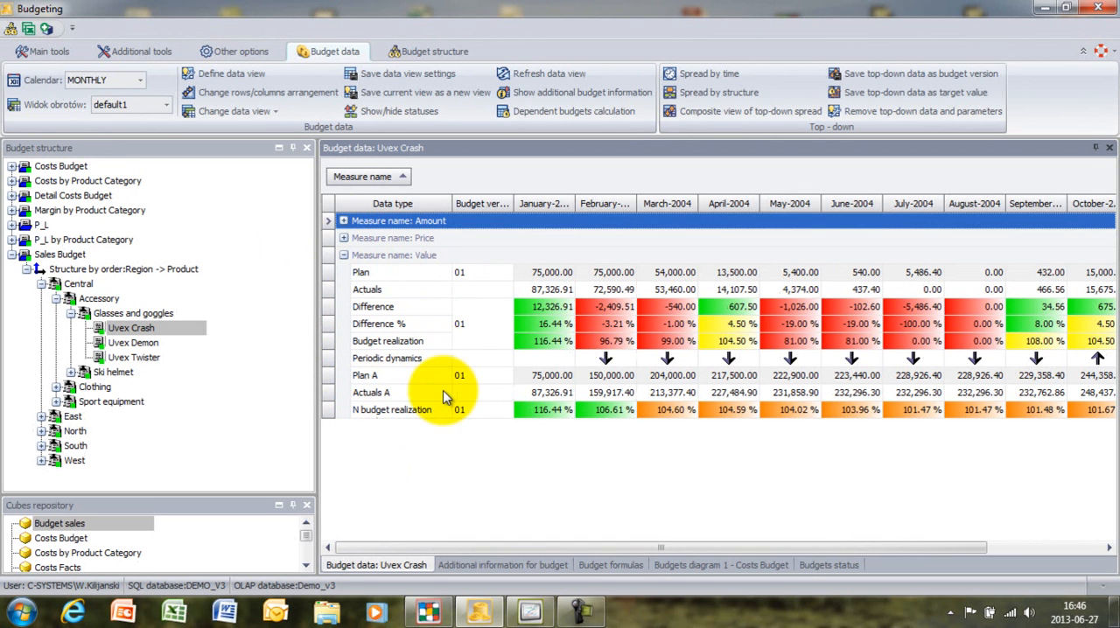
- Examine the quantity types and formatting settings of the Costs Budget's Default data view, without saving changes
click(248, 76)
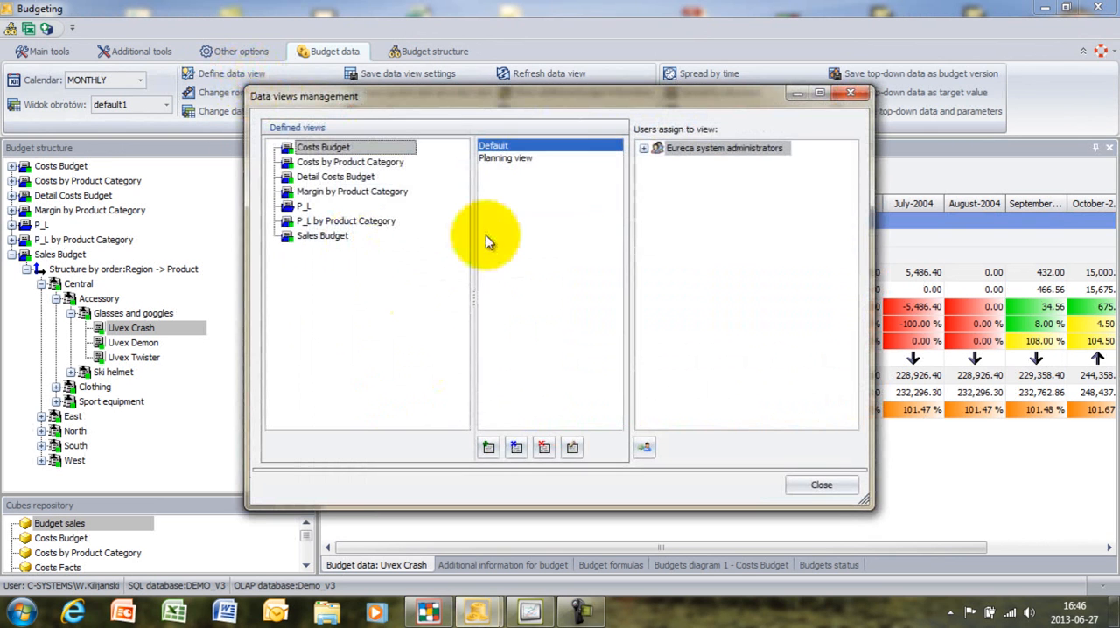
click(517, 449)
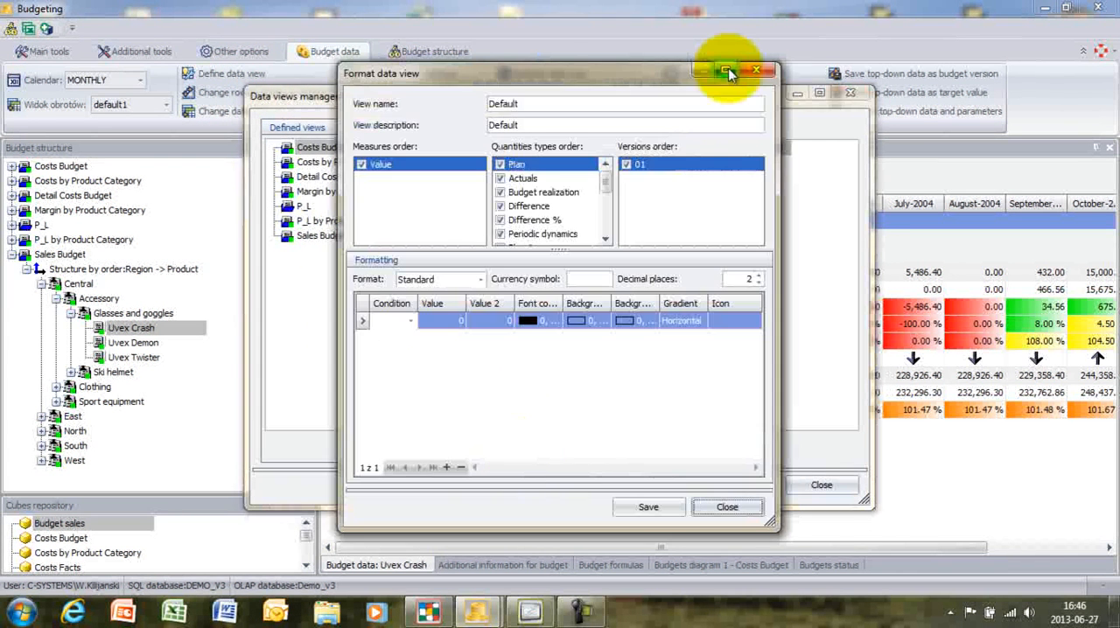
click(728, 71)
drag(560, 182, 555, 406)
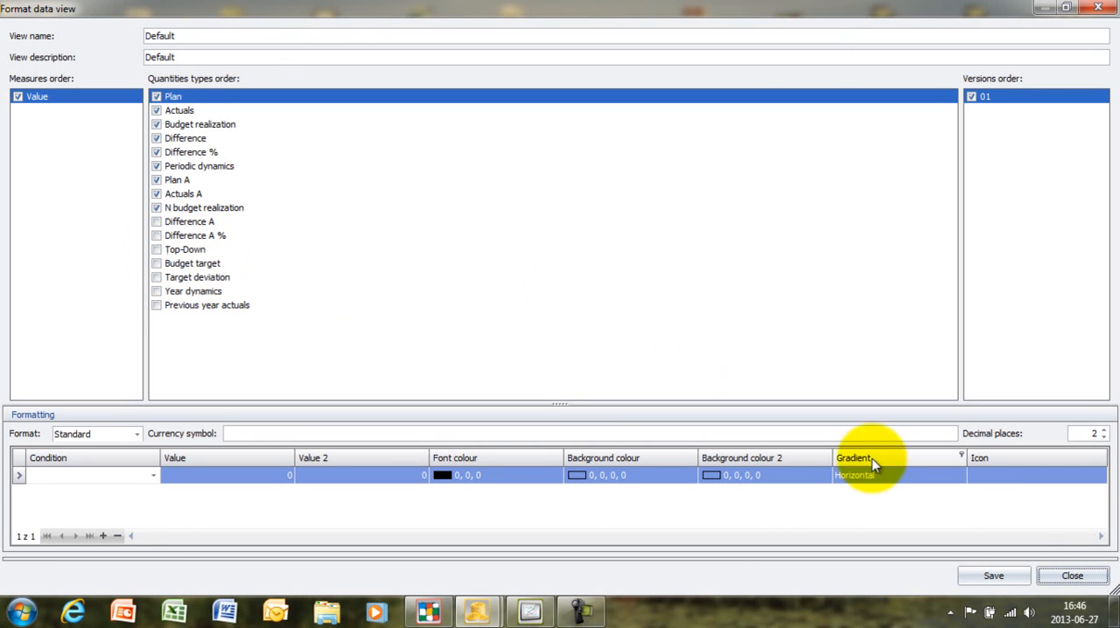
click(1071, 576)
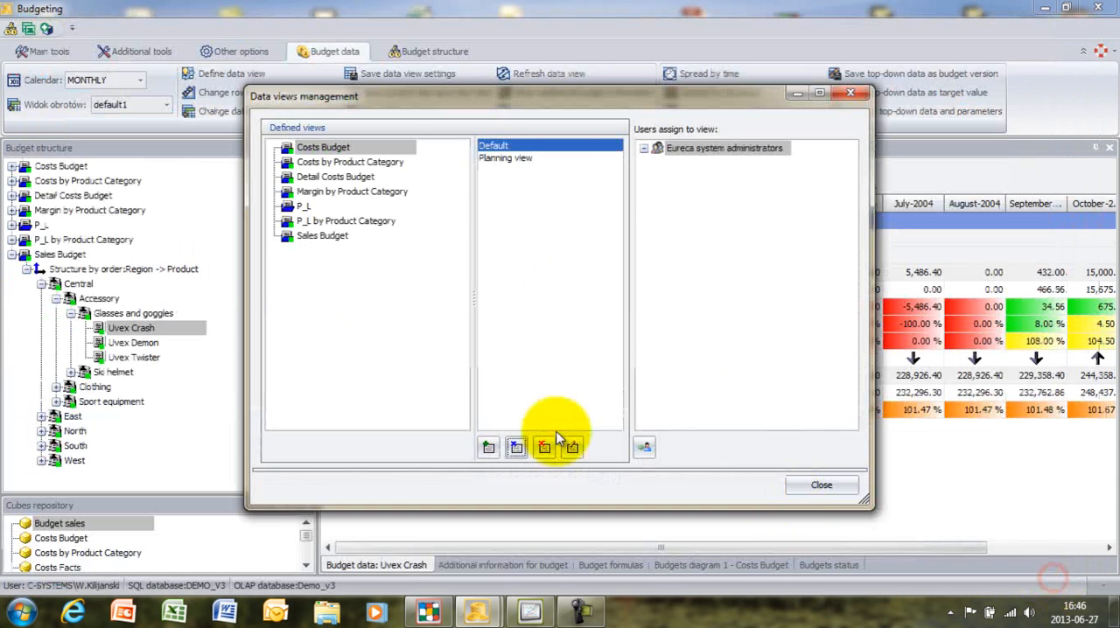
click(822, 488)
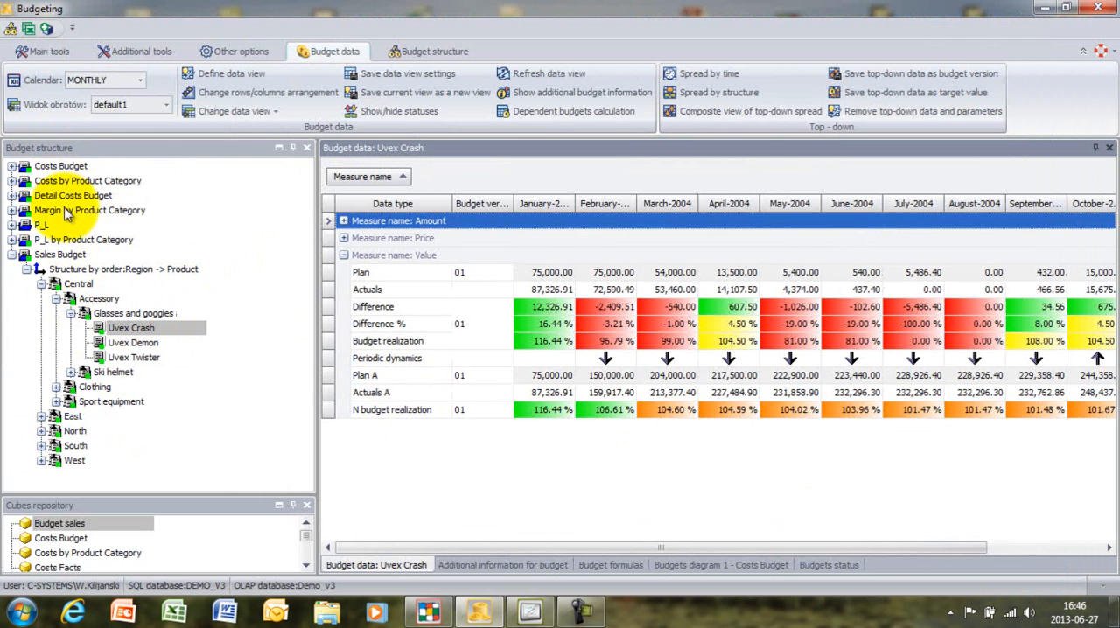
- Show the Value data of 5.RESULT (PROFIT/LOSS) for Glasses and goggles in the P_L by Product Category budget
click(24, 240)
click(26, 253)
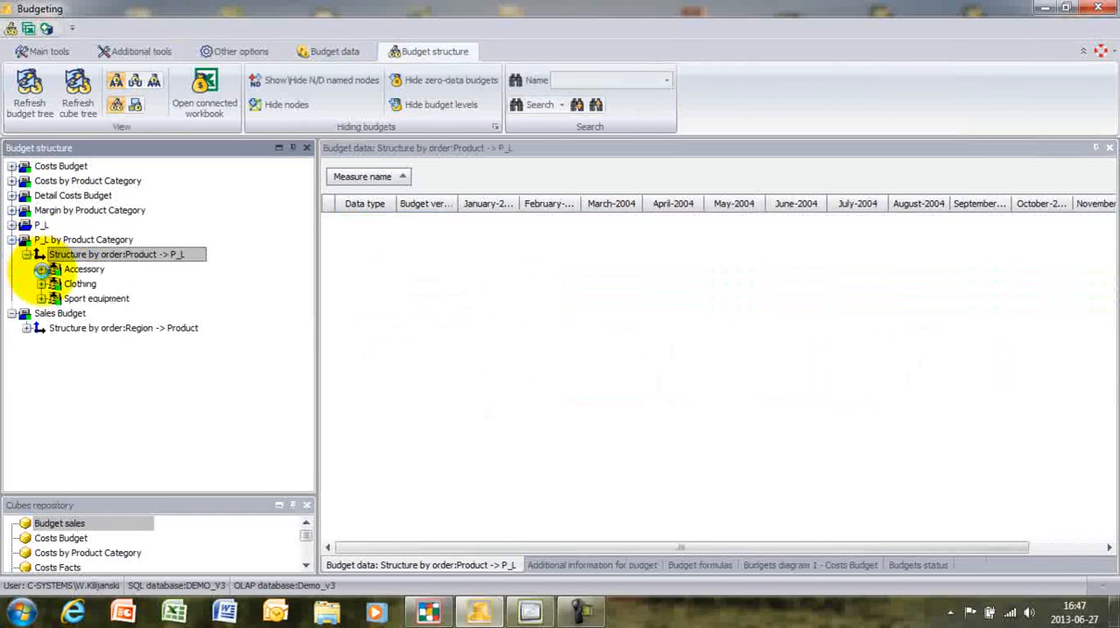
click(42, 269)
click(57, 285)
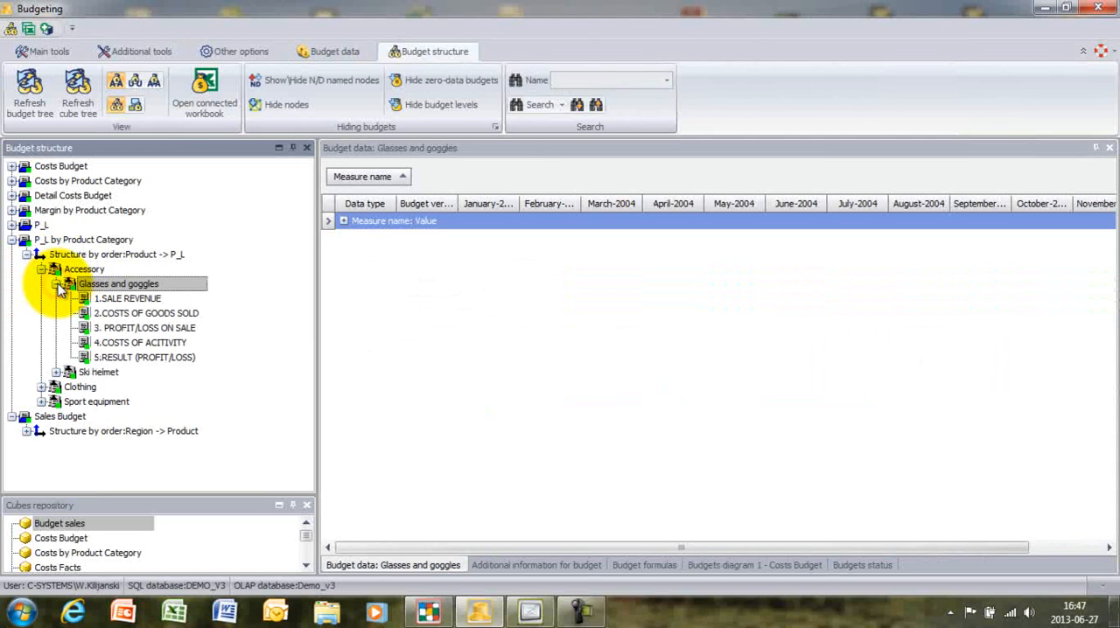
click(131, 359)
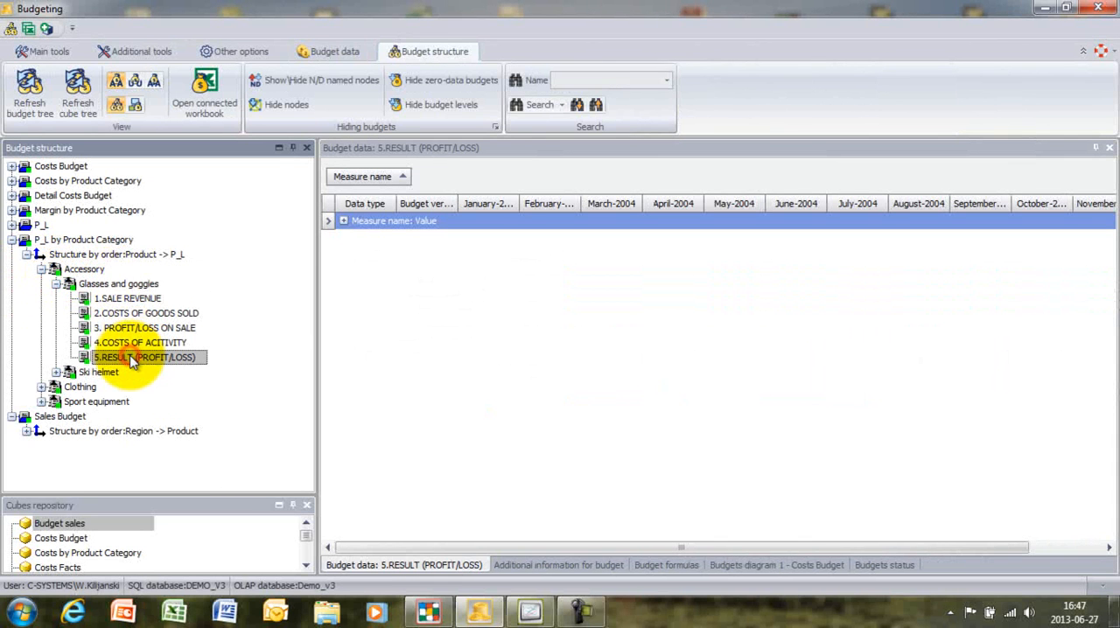
click(342, 221)
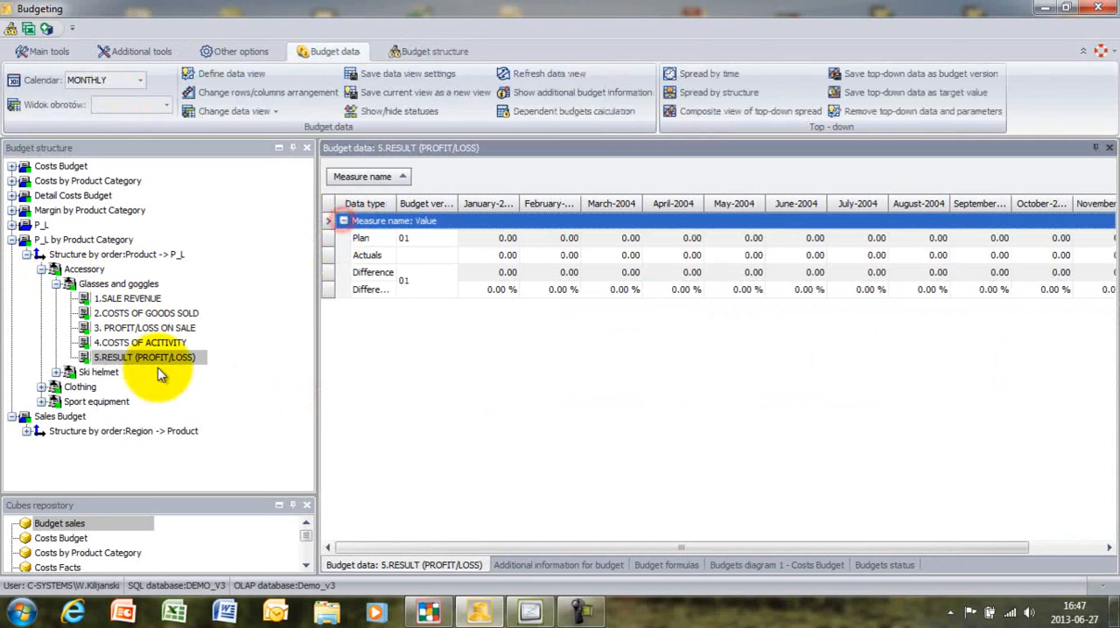
- Collapse P_L by Product Category and view the Value measure for the Central region and the whole Sales Budget
click(12, 240)
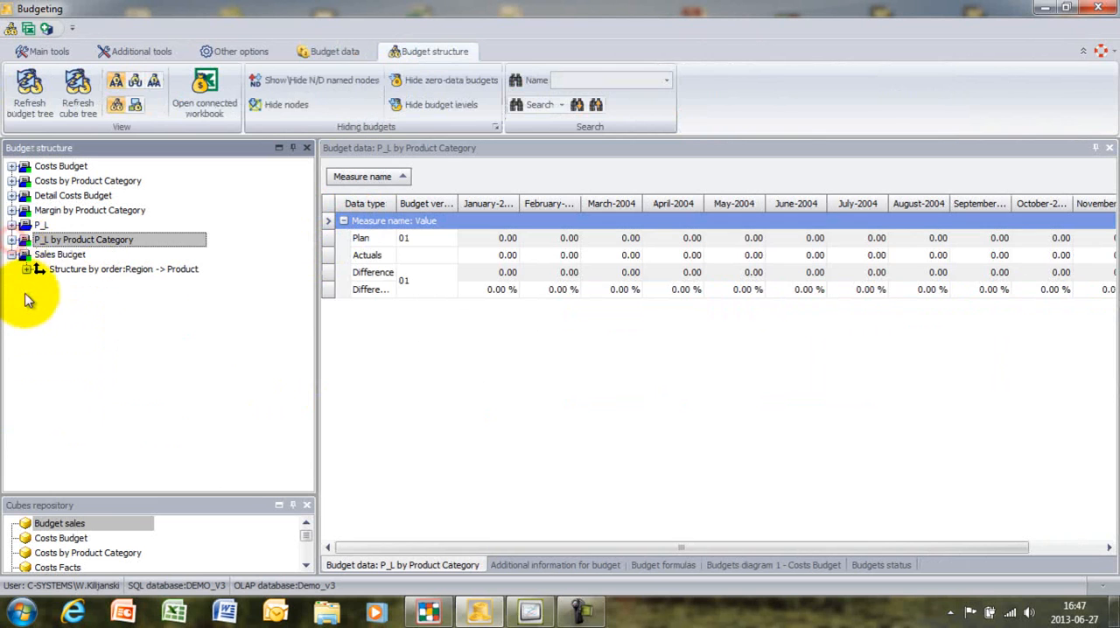
click(27, 269)
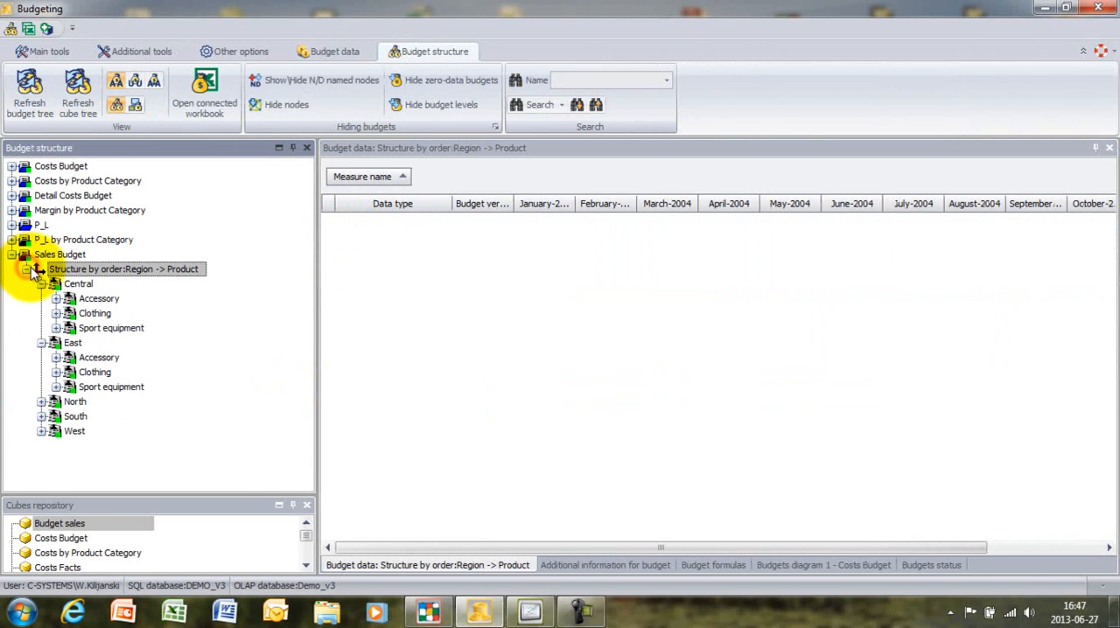
click(77, 287)
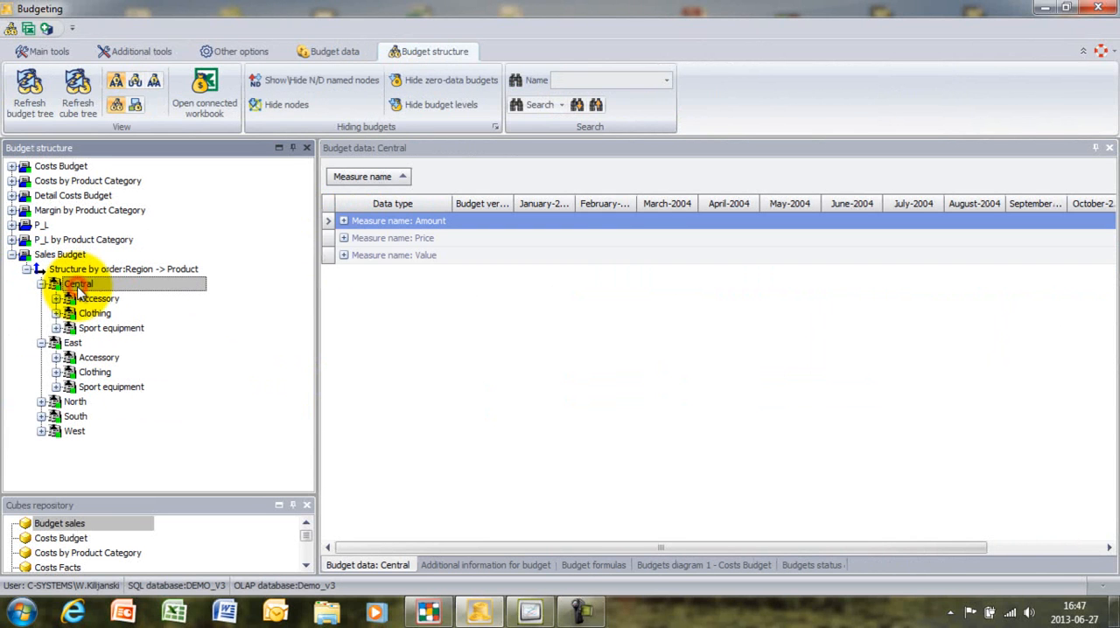
click(342, 255)
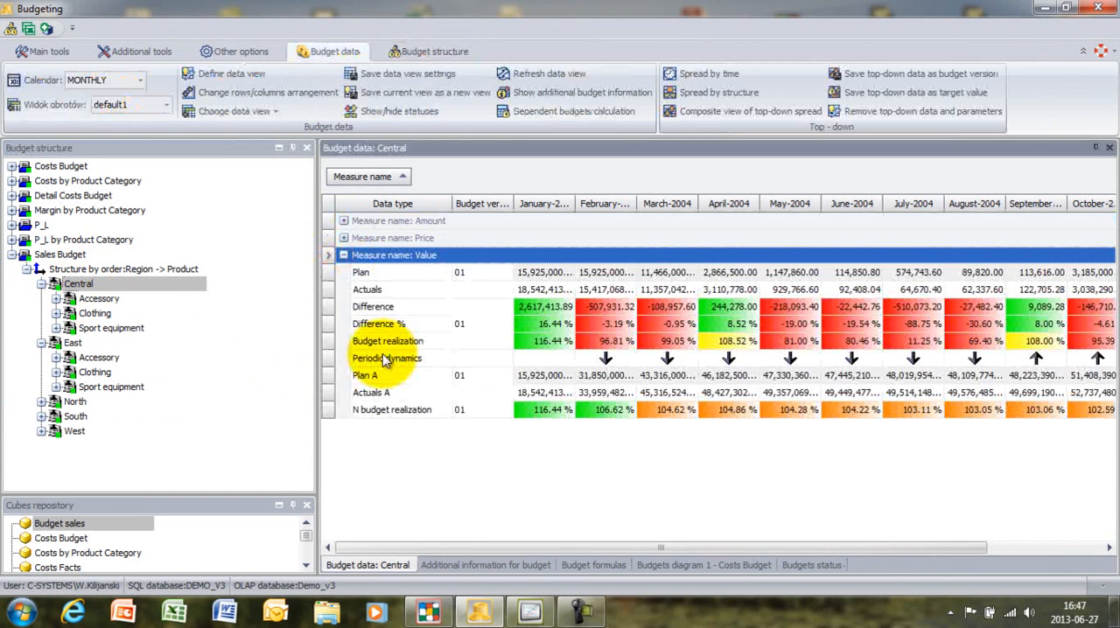
click(63, 254)
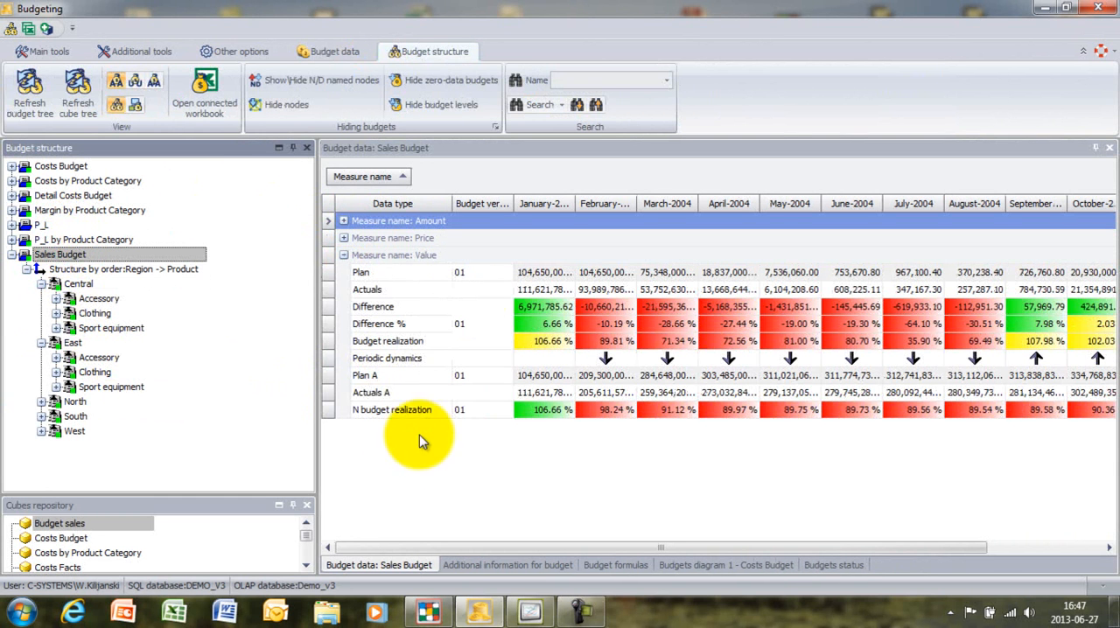
- Fit the January-2004 column to its contents and switch the budget period to 2005
click(44, 50)
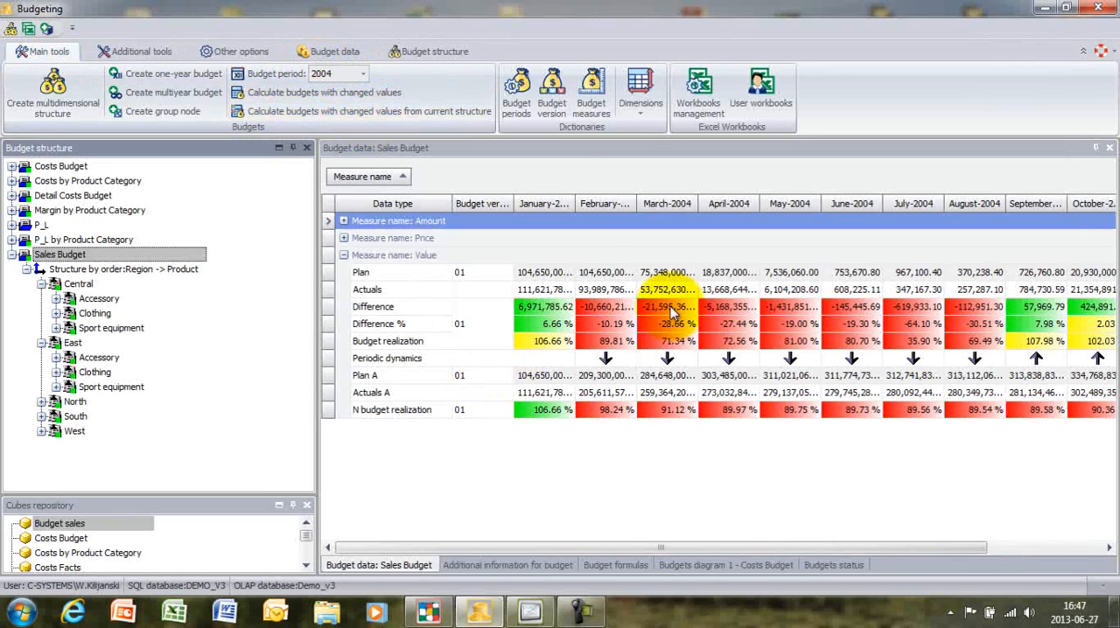
double_click(576, 203)
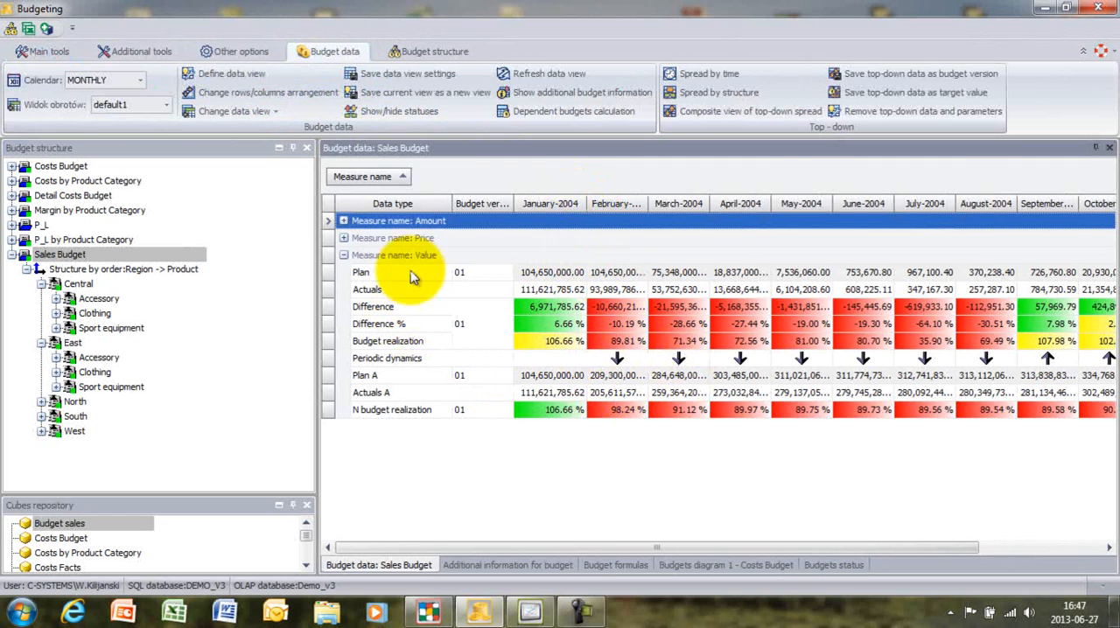
click(44, 52)
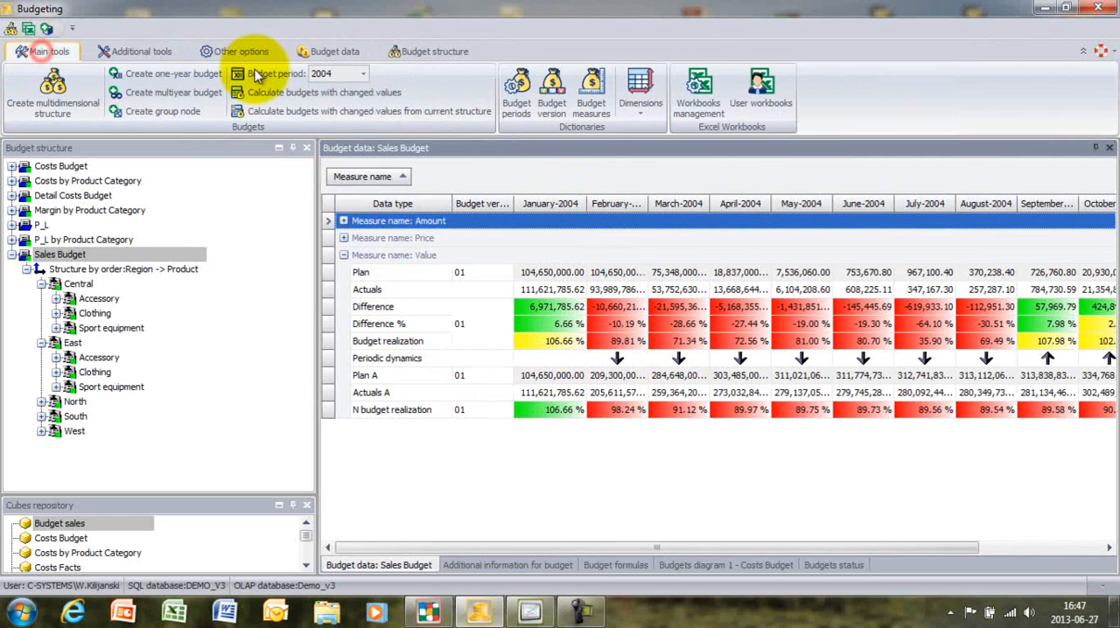
click(362, 74)
click(342, 105)
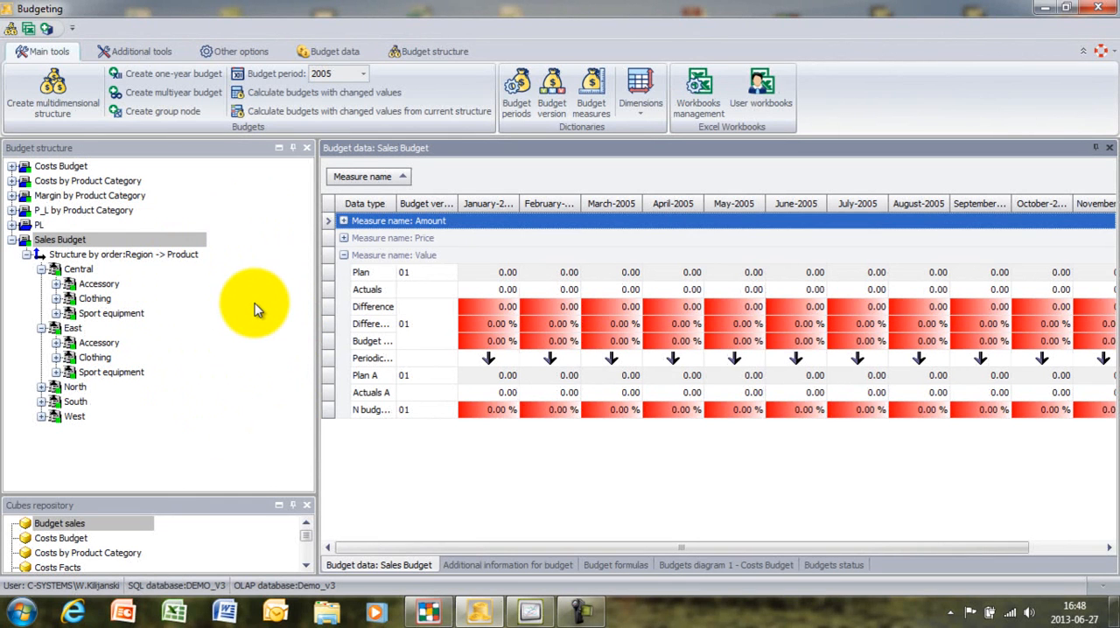
- Switch the Sales Budget's data view to Planning view
click(339, 52)
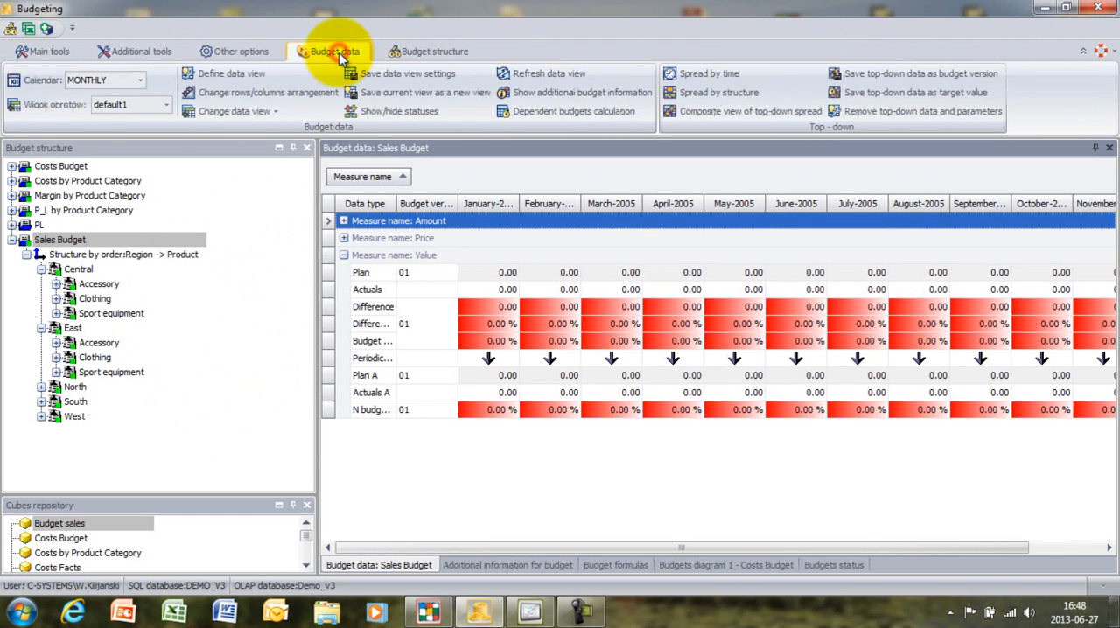
click(166, 105)
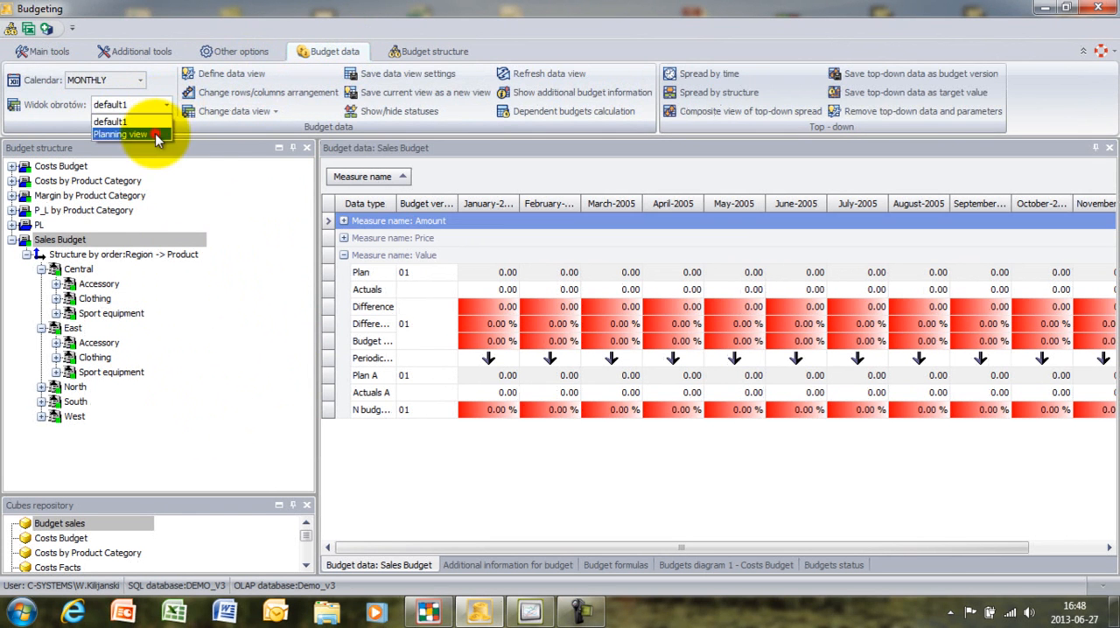
click(149, 130)
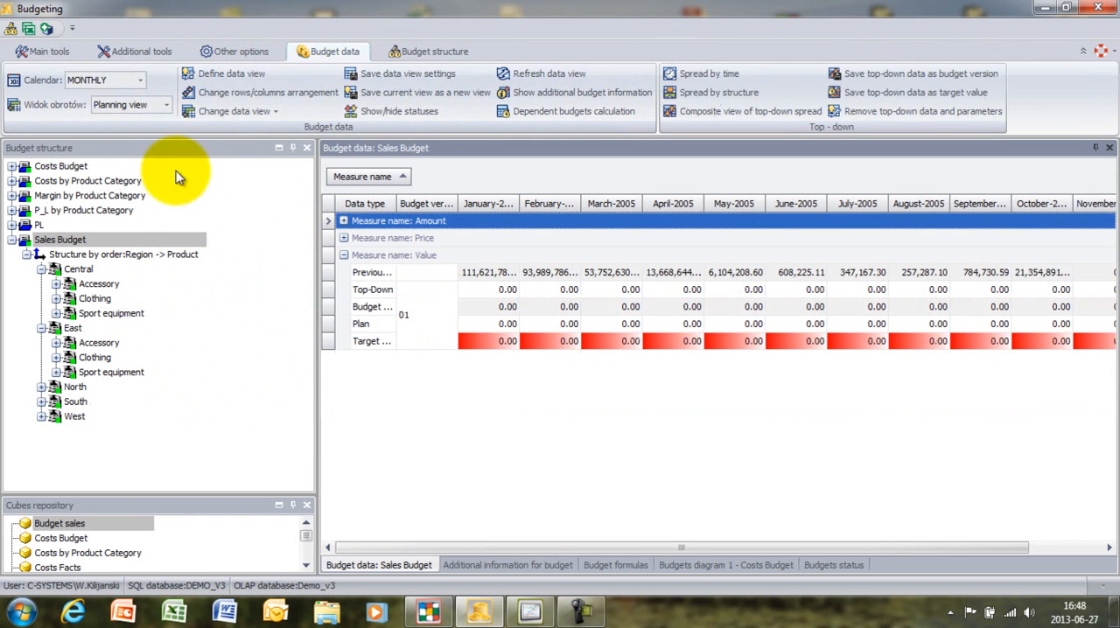
- Switch the Sales Budget calendar to ANNUAL and widen the Year 2005 and Data type columns to show their full contents
click(141, 82)
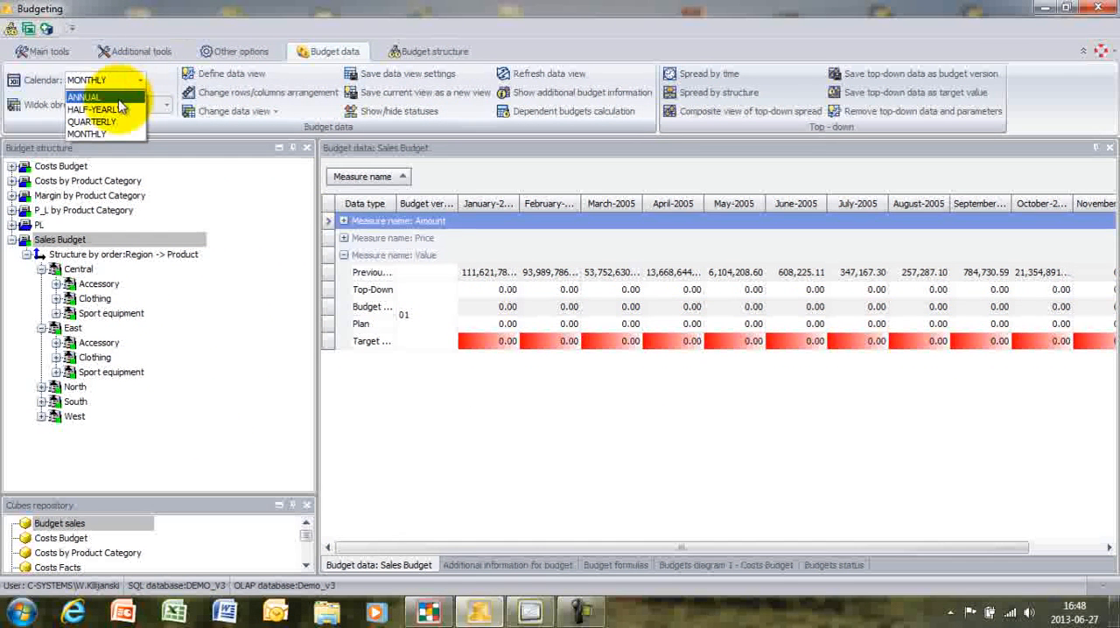
click(140, 92)
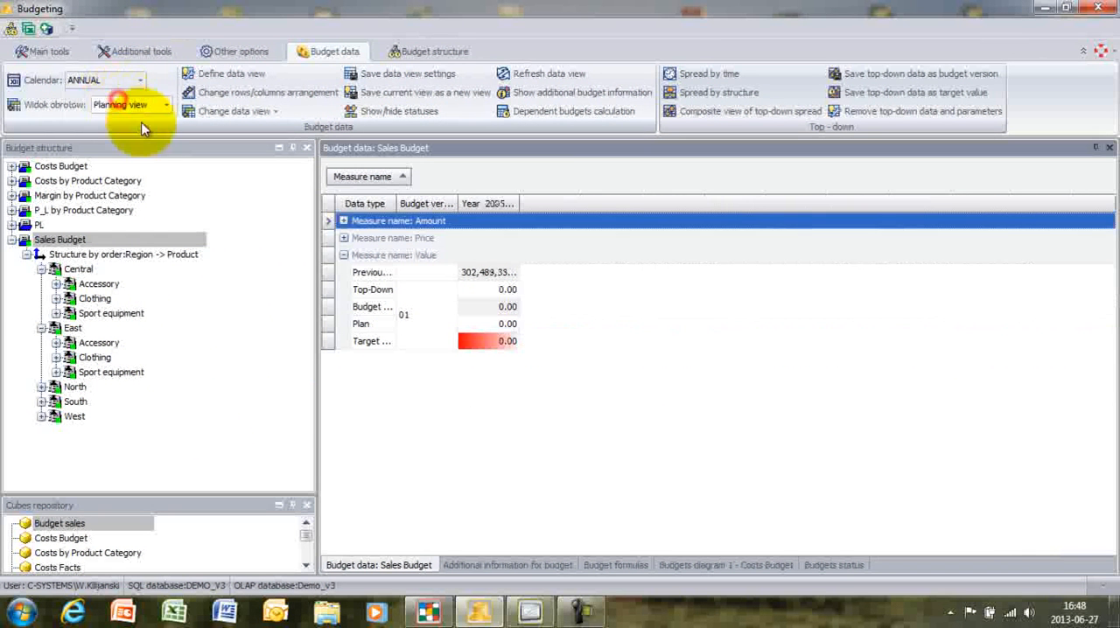
double_click(518, 203)
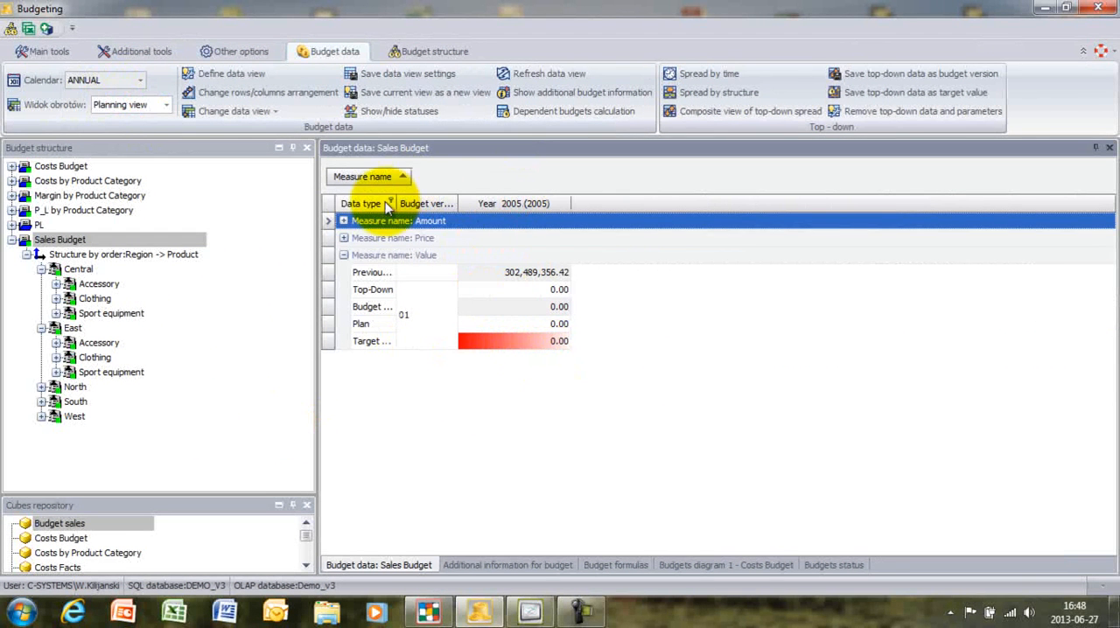
drag(396, 203, 449, 234)
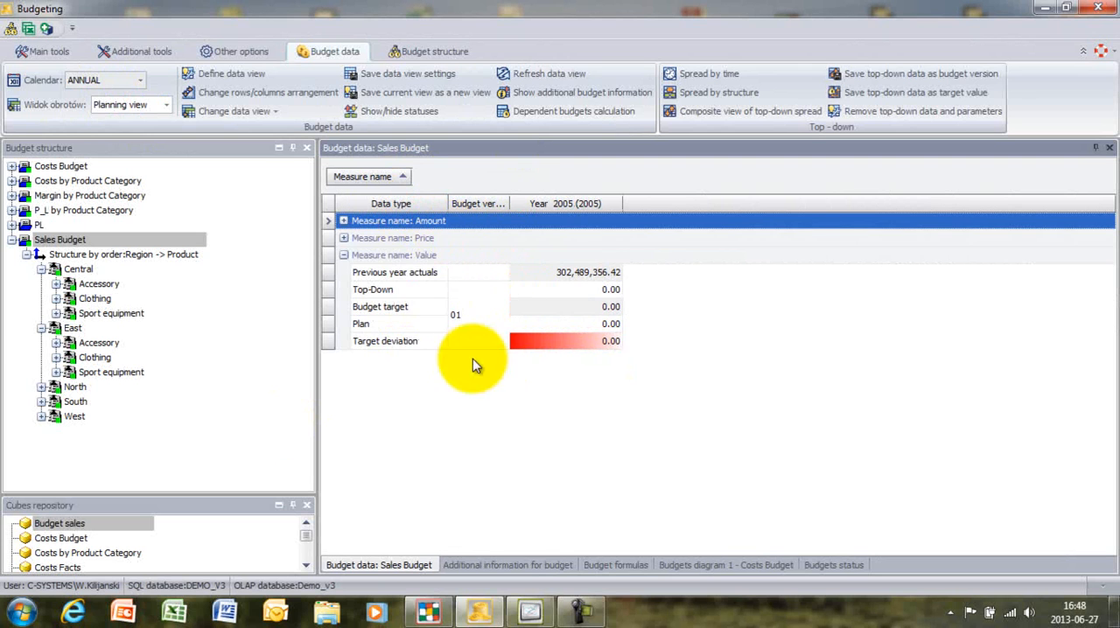
- Go through the Value measure's data type rows from Previous year actuals to Target deviation
click(403, 278)
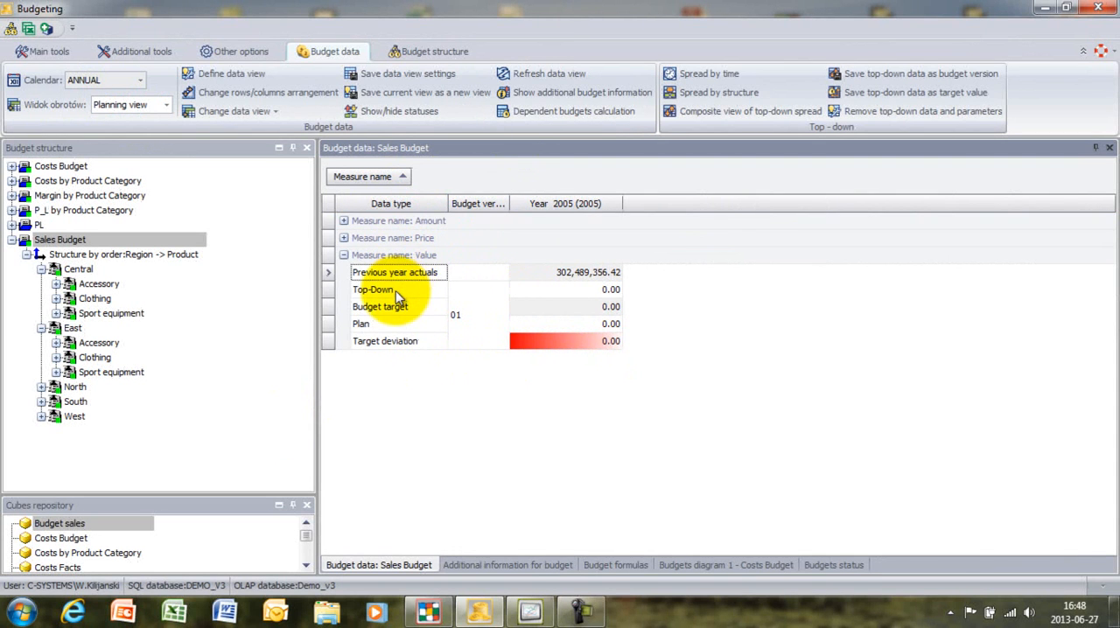
click(398, 292)
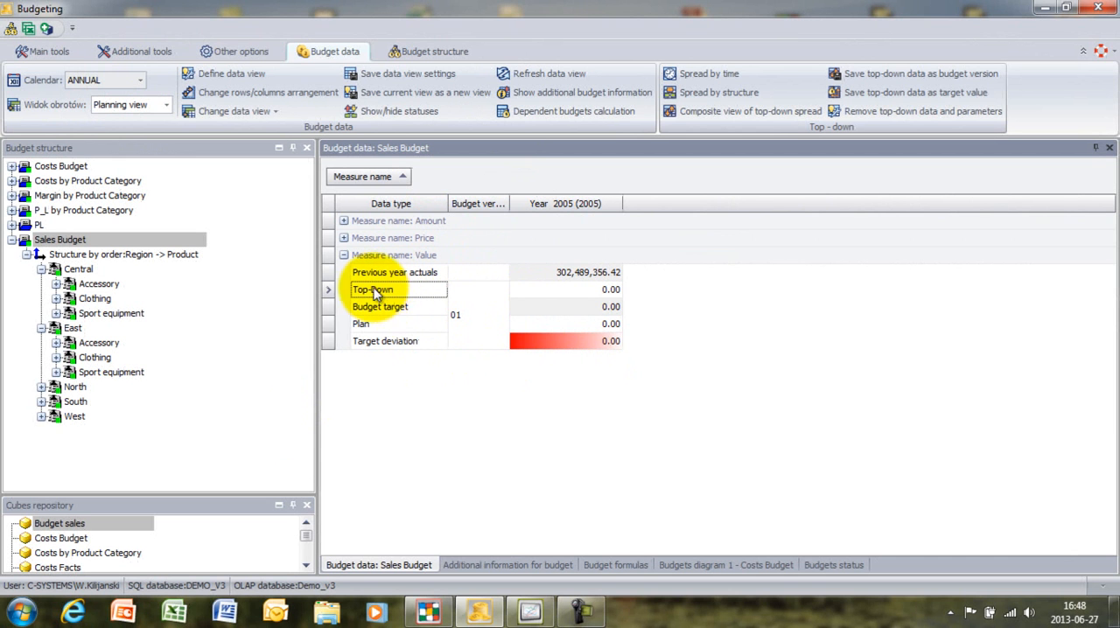
click(408, 310)
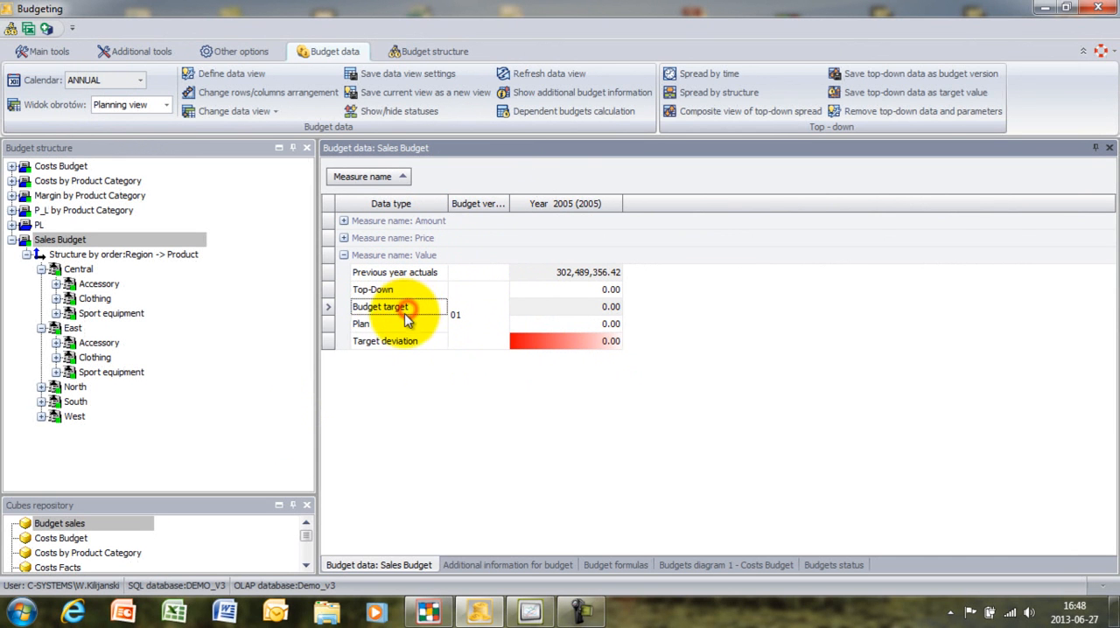
click(395, 323)
click(395, 343)
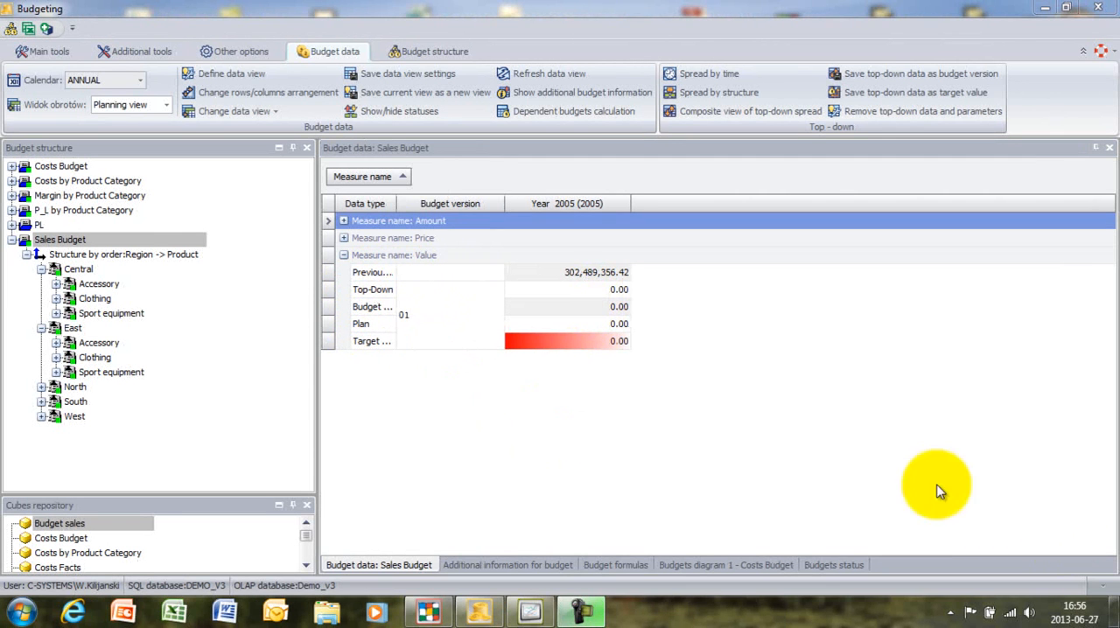
- Widen the Data type column and set the Top-Down Value for Year 2005 to 340,000,000
drag(397, 202, 475, 204)
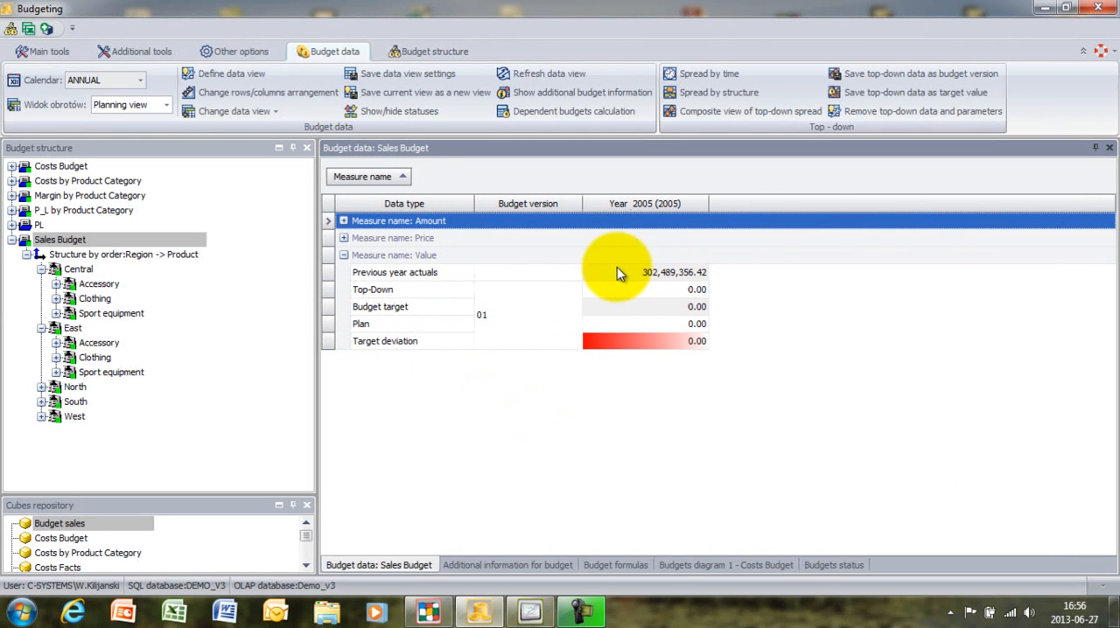
click(656, 290)
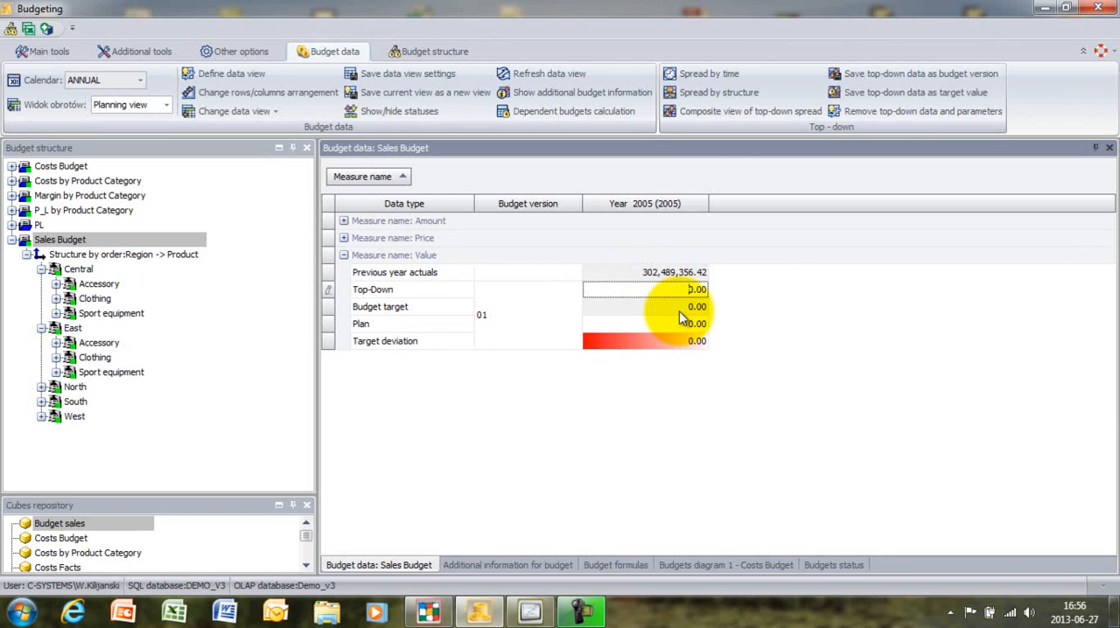
text(340,000,00)
key(Return)
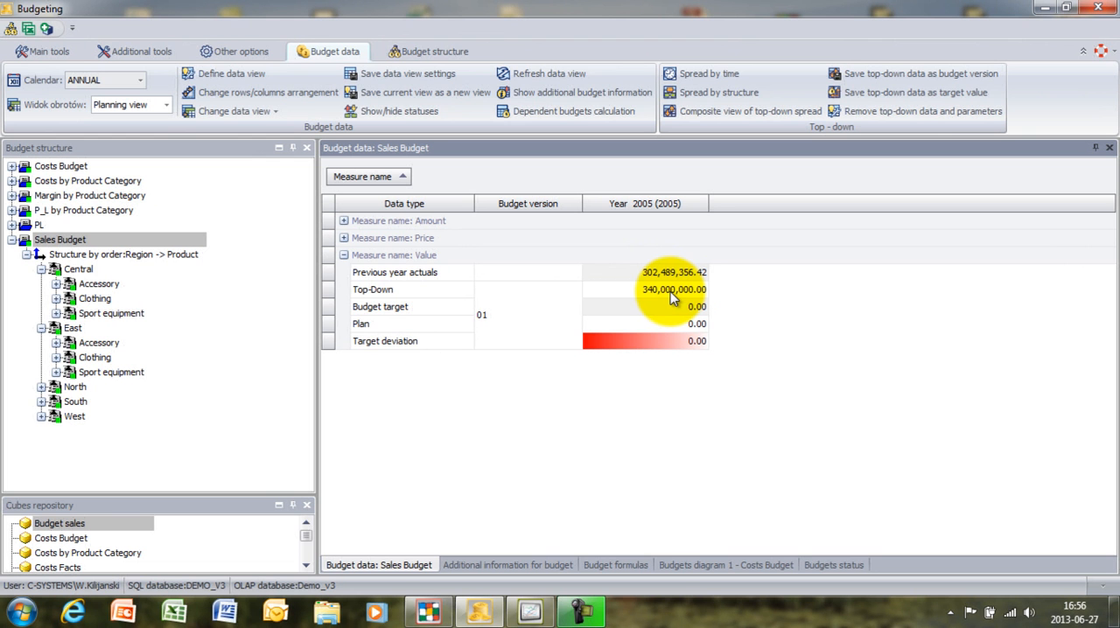
- Start spreading the Top-Down value by structure with MONTHLY output calendar and a depth of selected budget and all subbudgets
click(672, 292)
right_click(672, 297)
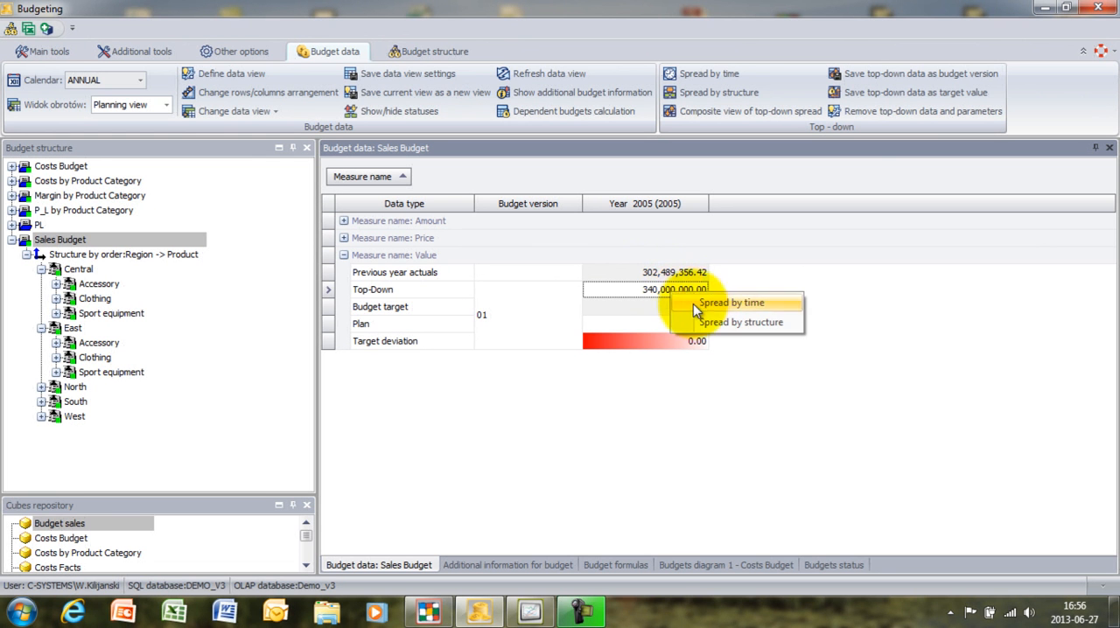
click(726, 322)
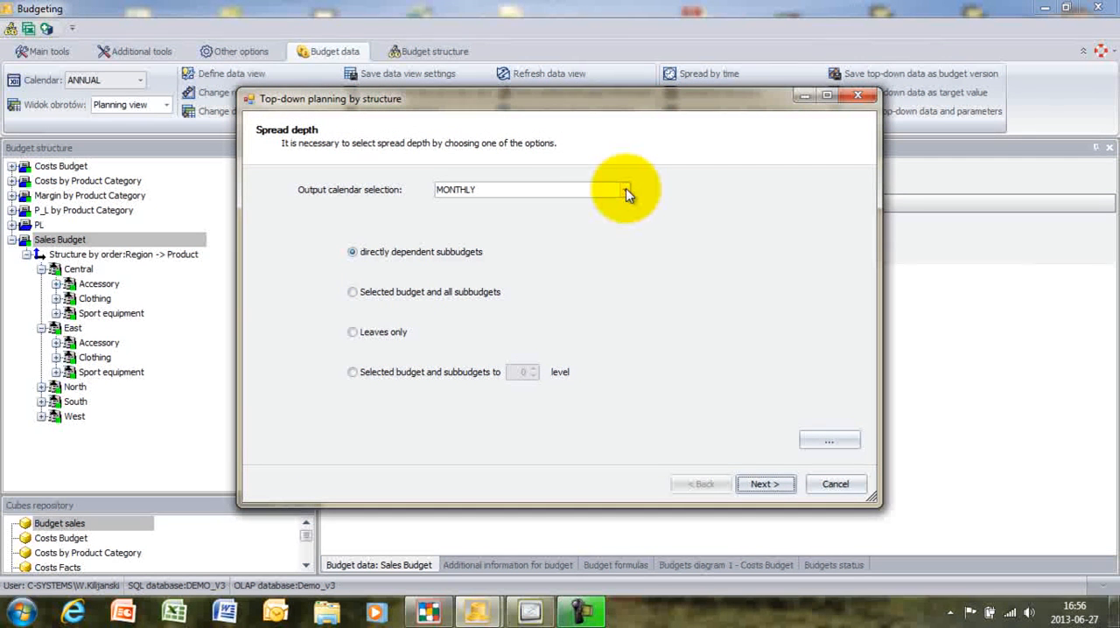
click(559, 194)
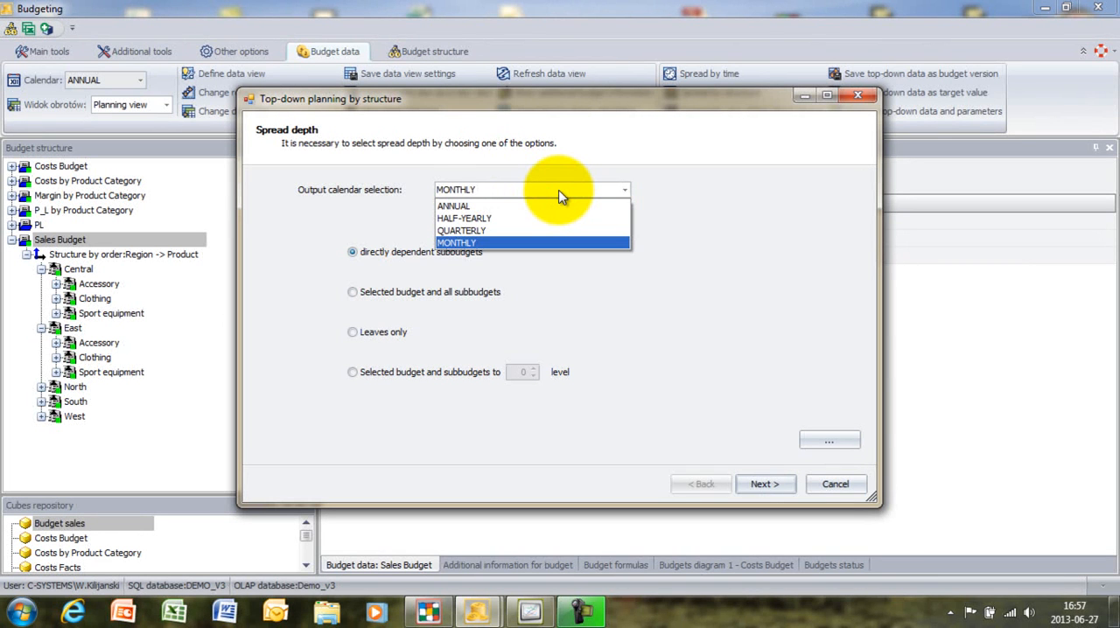
click(380, 219)
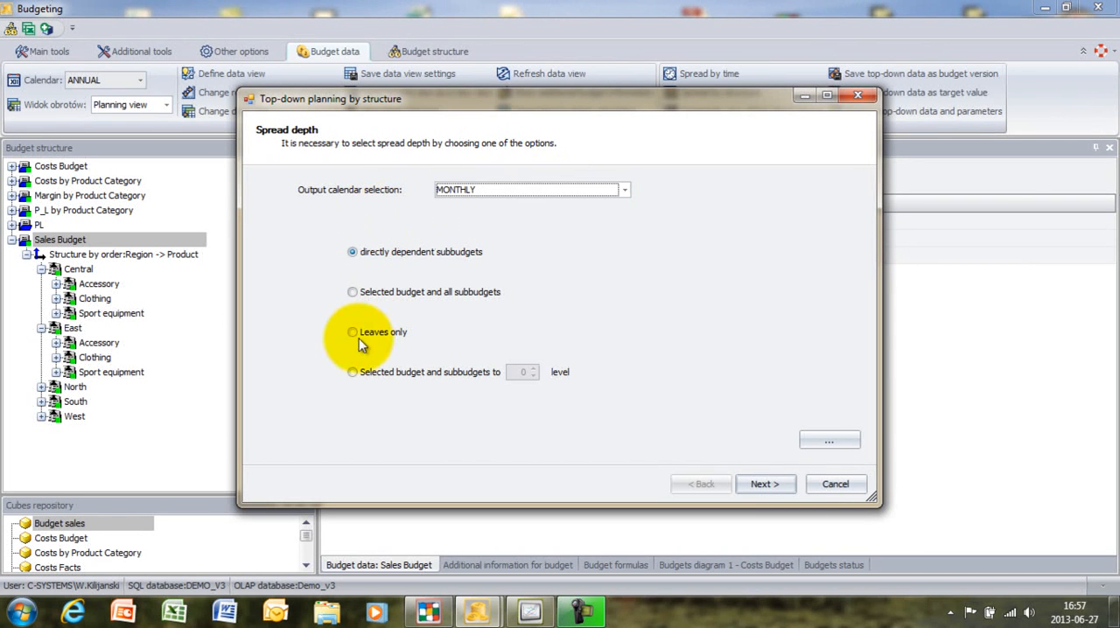
click(354, 294)
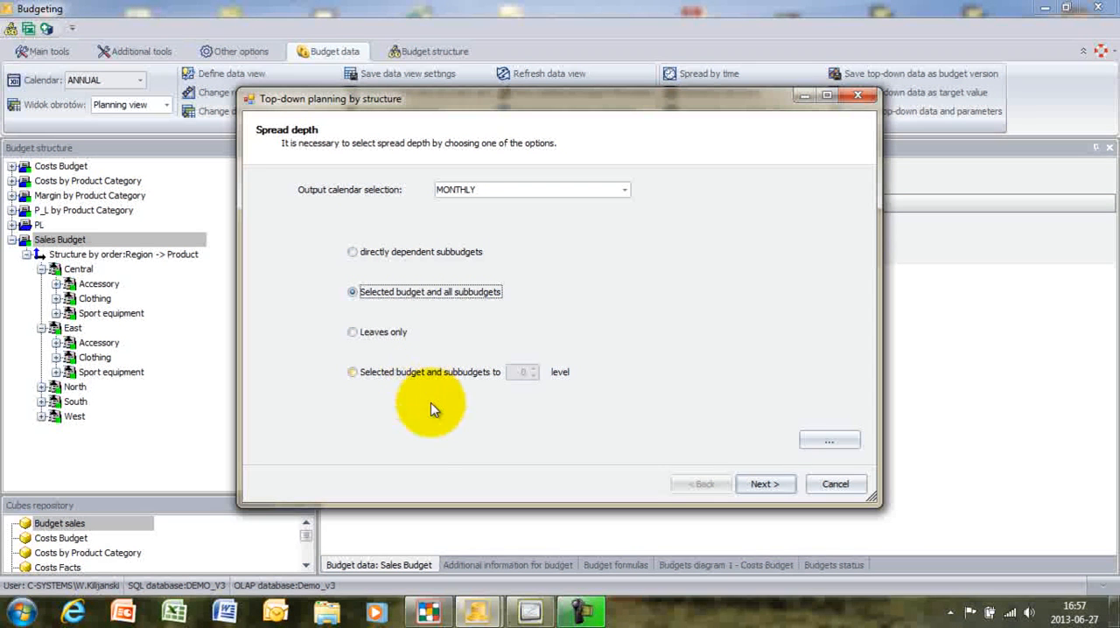
click(776, 487)
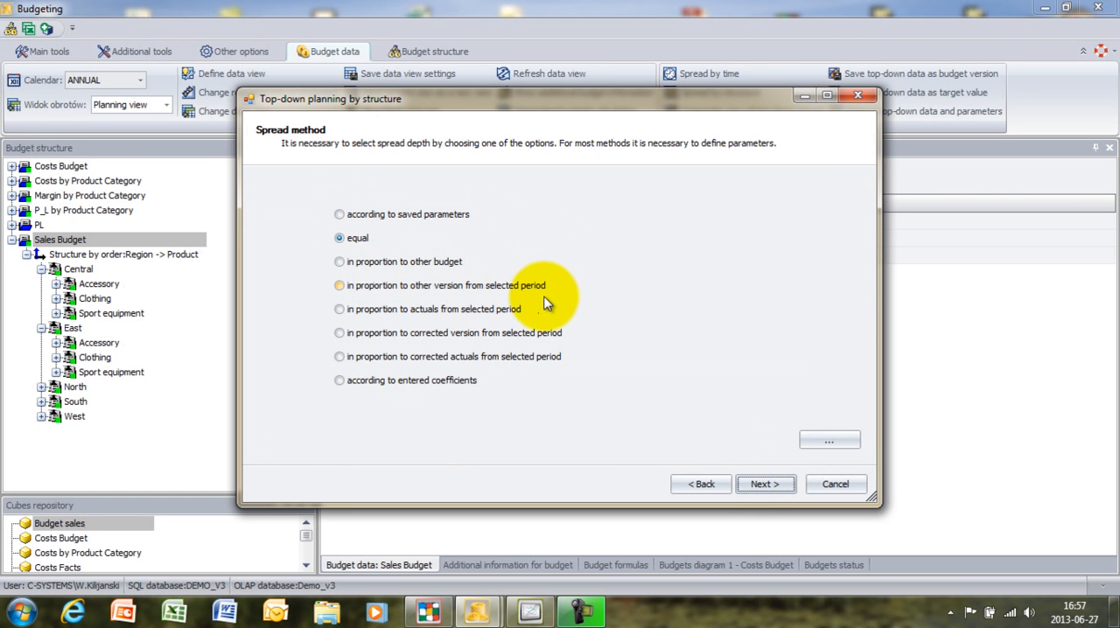
- Calculate the spread in proportion to actuals from 01/01/2004 to 31/12/2004, using the Value measure
click(378, 314)
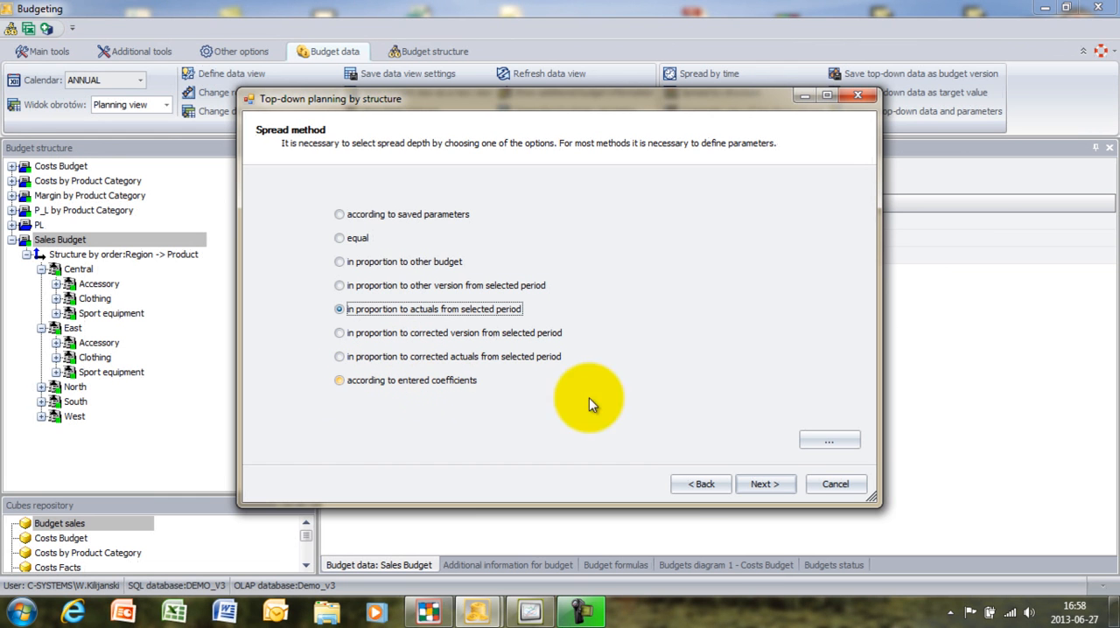
click(860, 440)
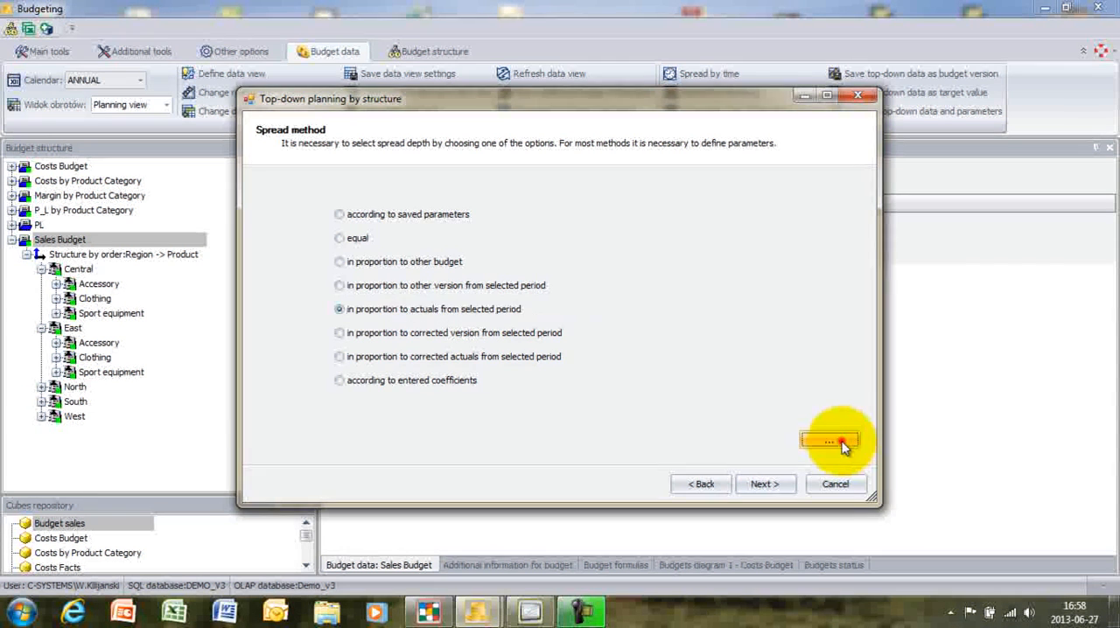
click(475, 273)
text(2004)
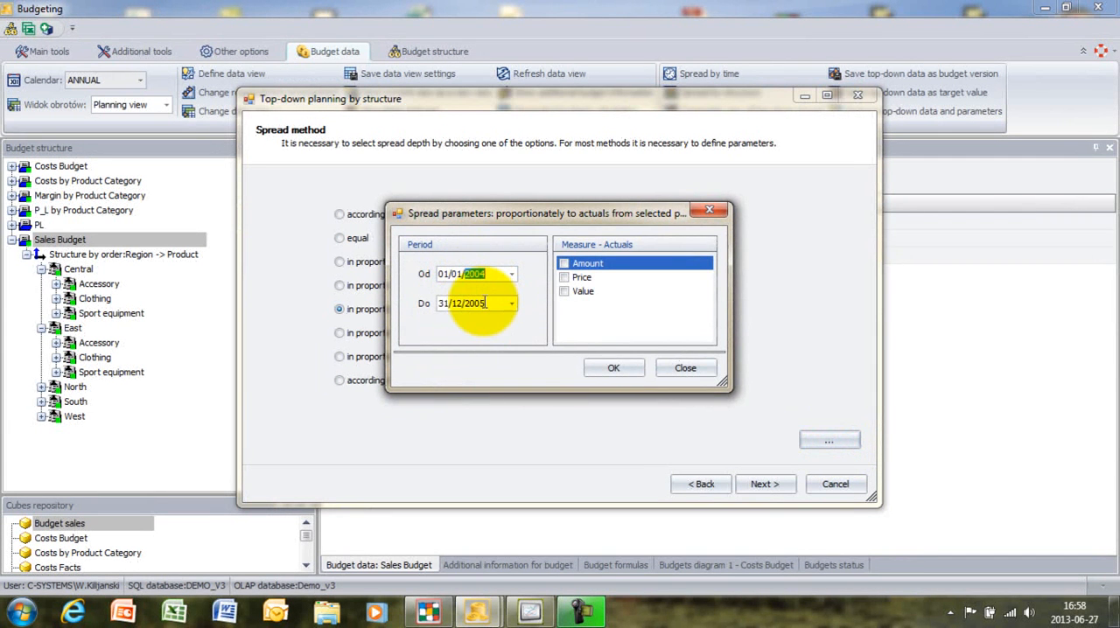
click(470, 303)
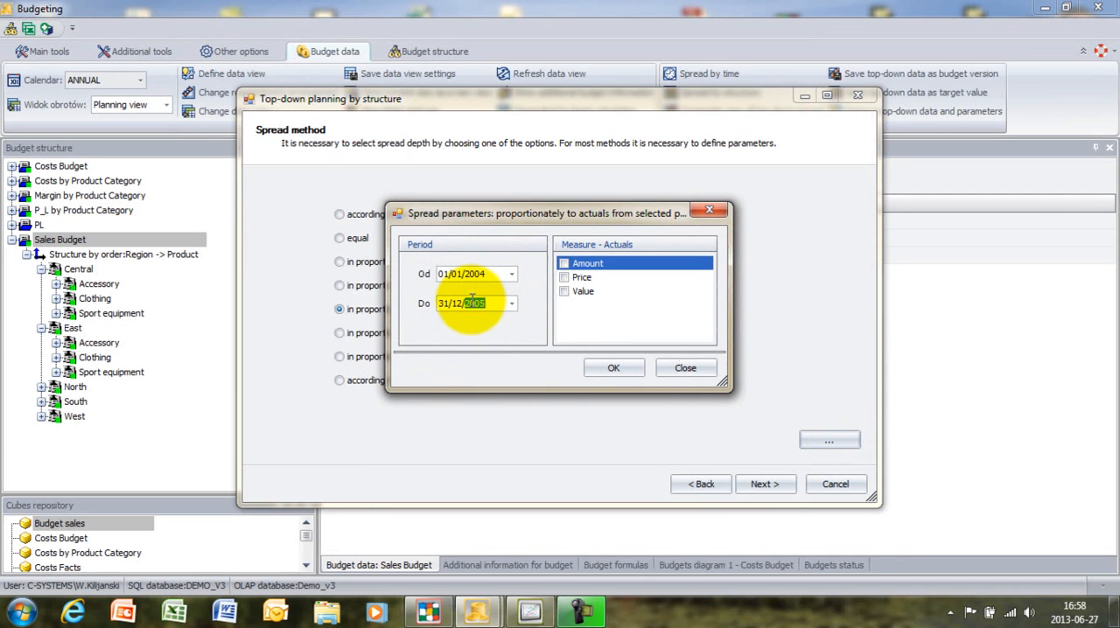
text(2004)
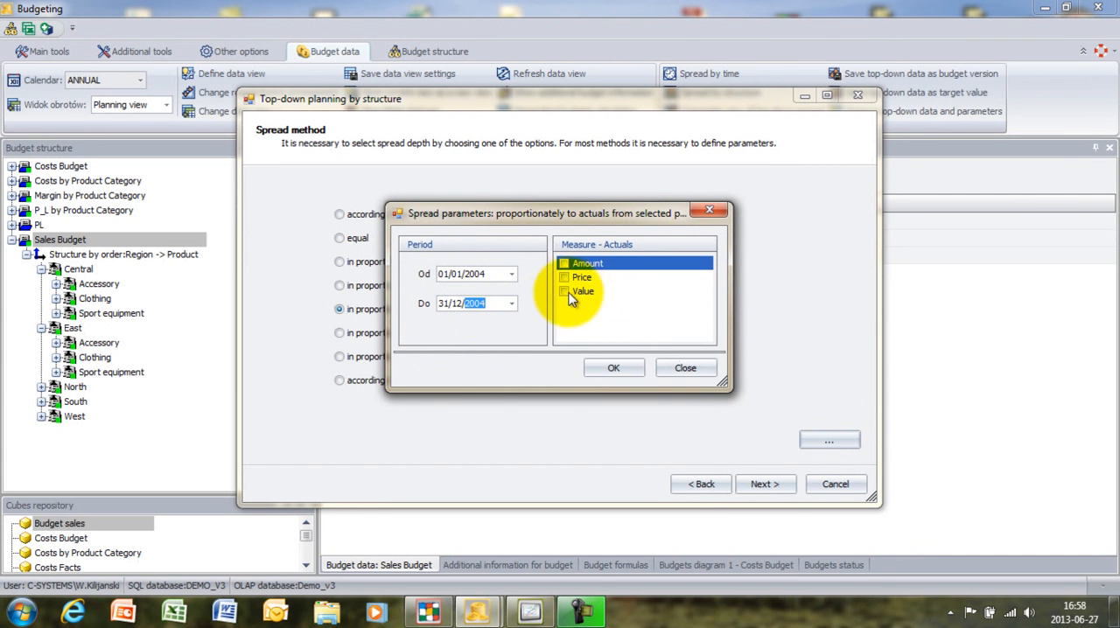
click(565, 291)
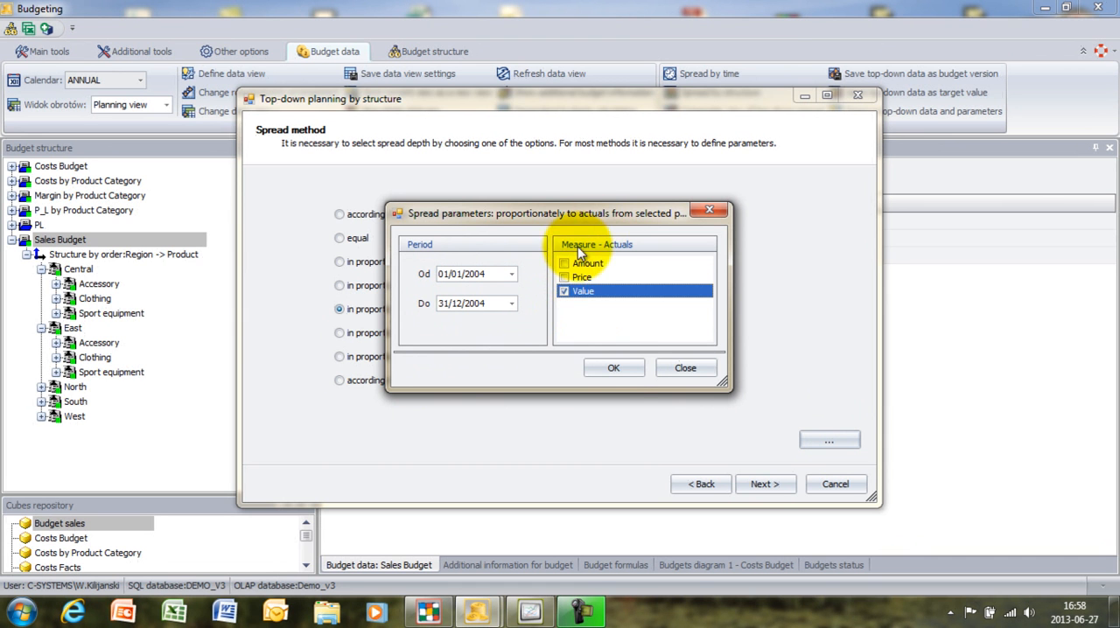
click(615, 368)
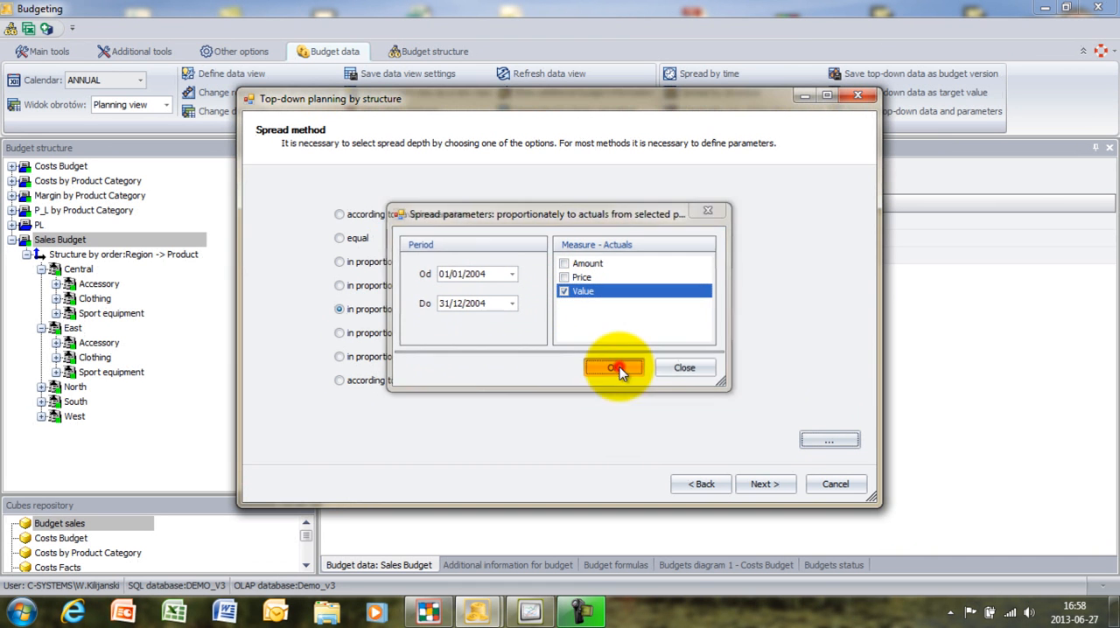
click(765, 485)
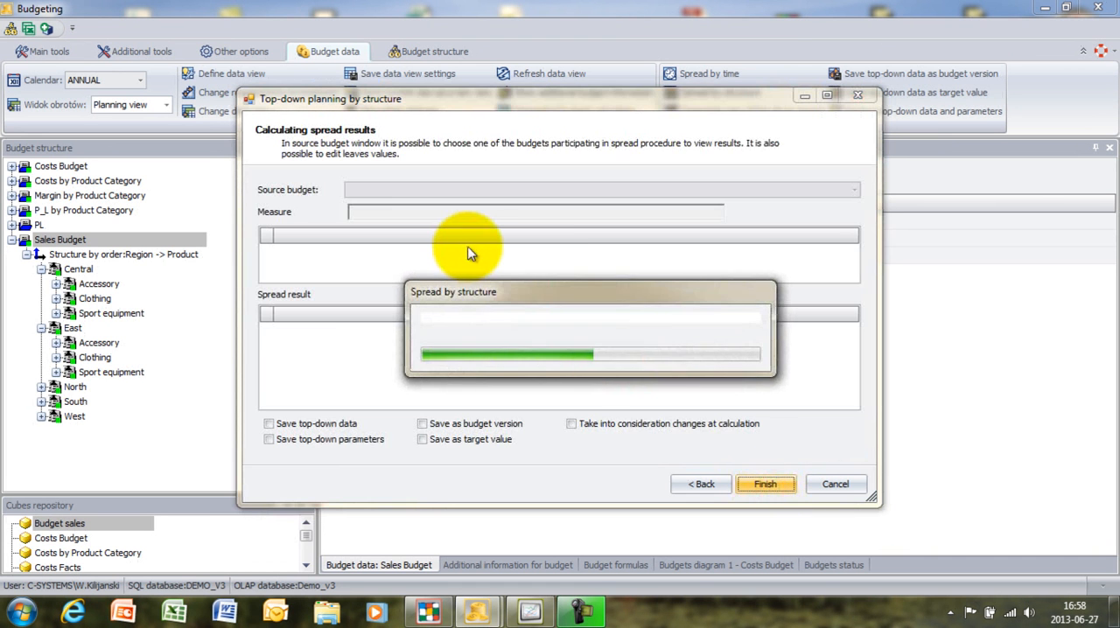
- Maximize the spread results window and set the January-2005 value of Atomic GS:11 under Central jackets to 1177850
click(826, 94)
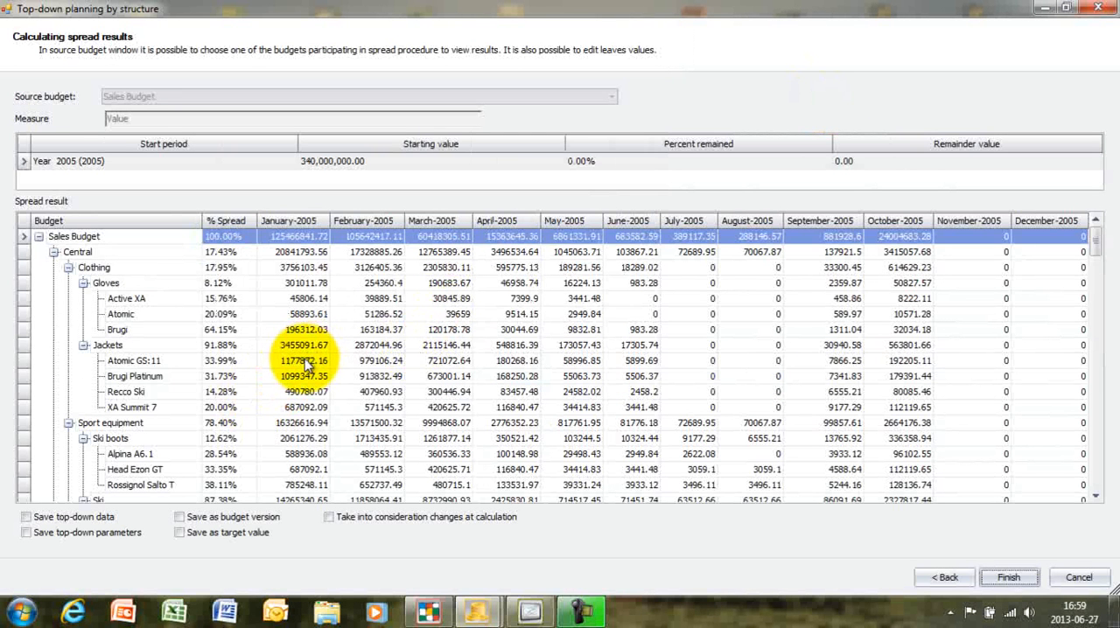
click(301, 359)
drag(304, 361, 329, 361)
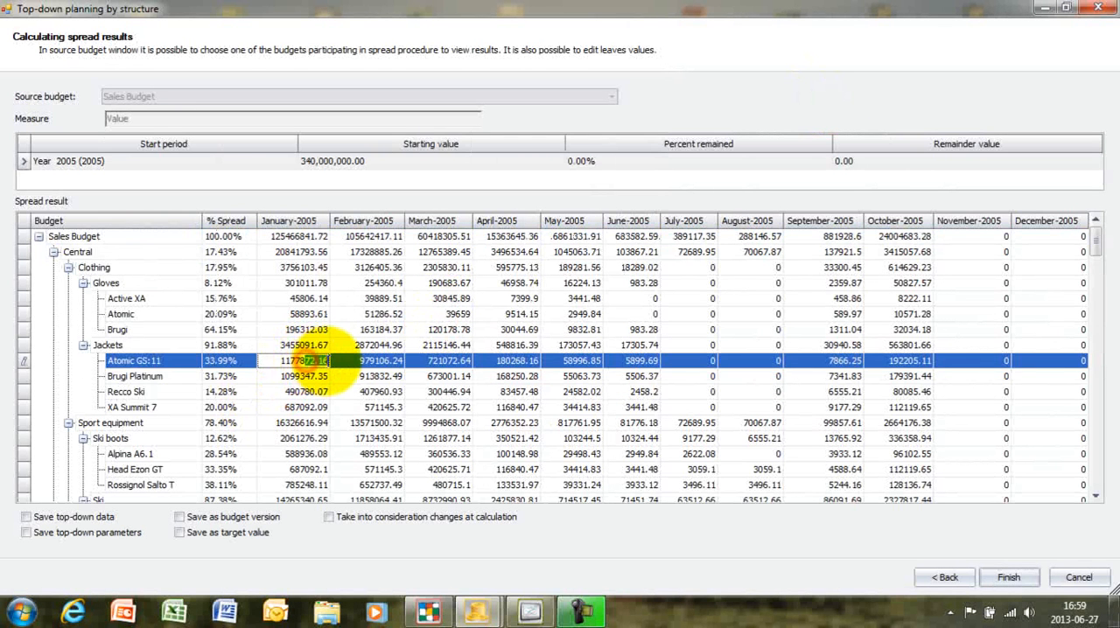
text(50)
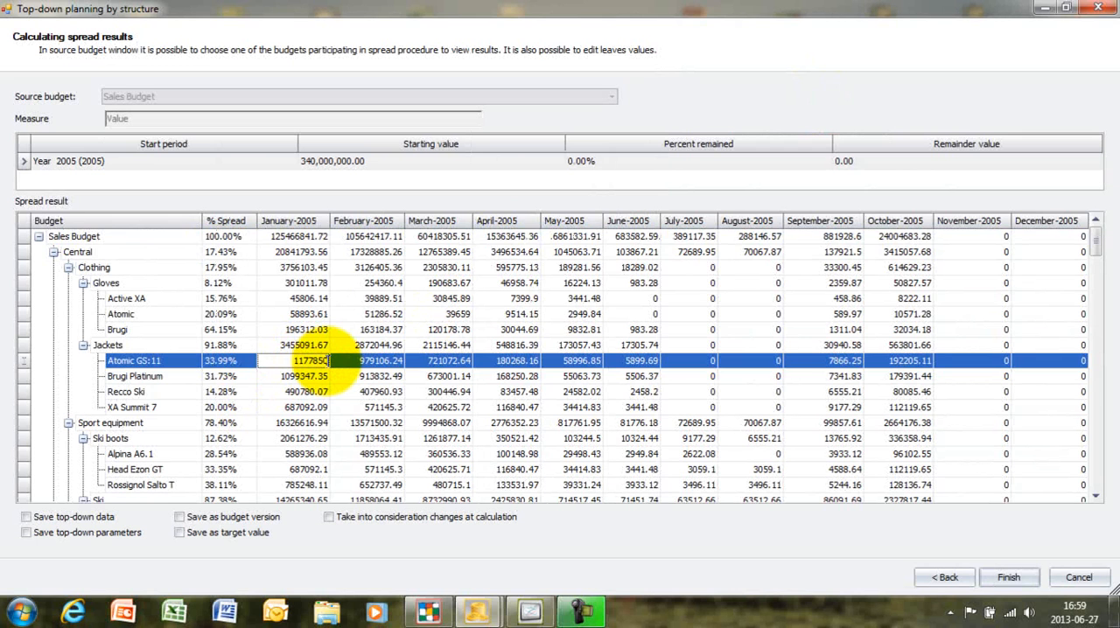
key(Return)
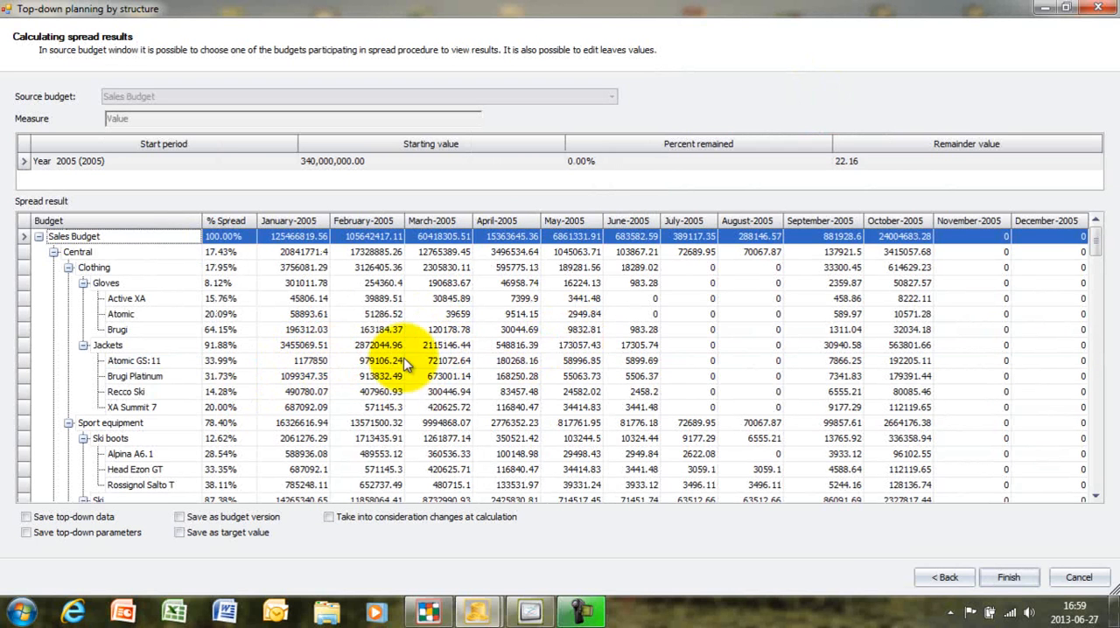
- Set the February-2005 value of Atomic GS:11 under Central jackets to 979128.4
click(372, 360)
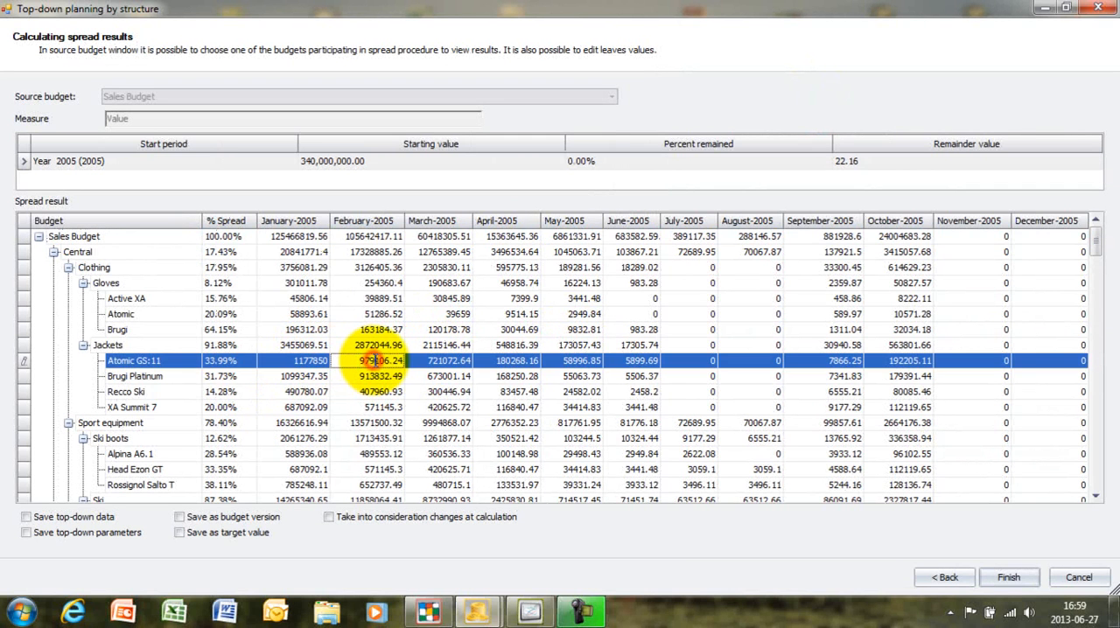
key(Escape)
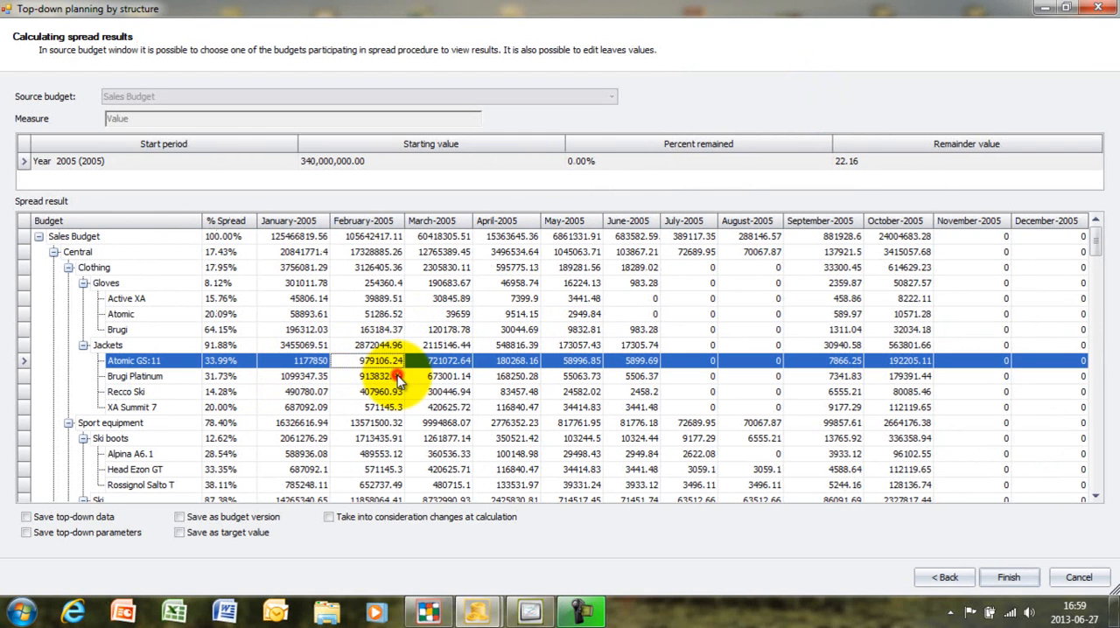
click(397, 377)
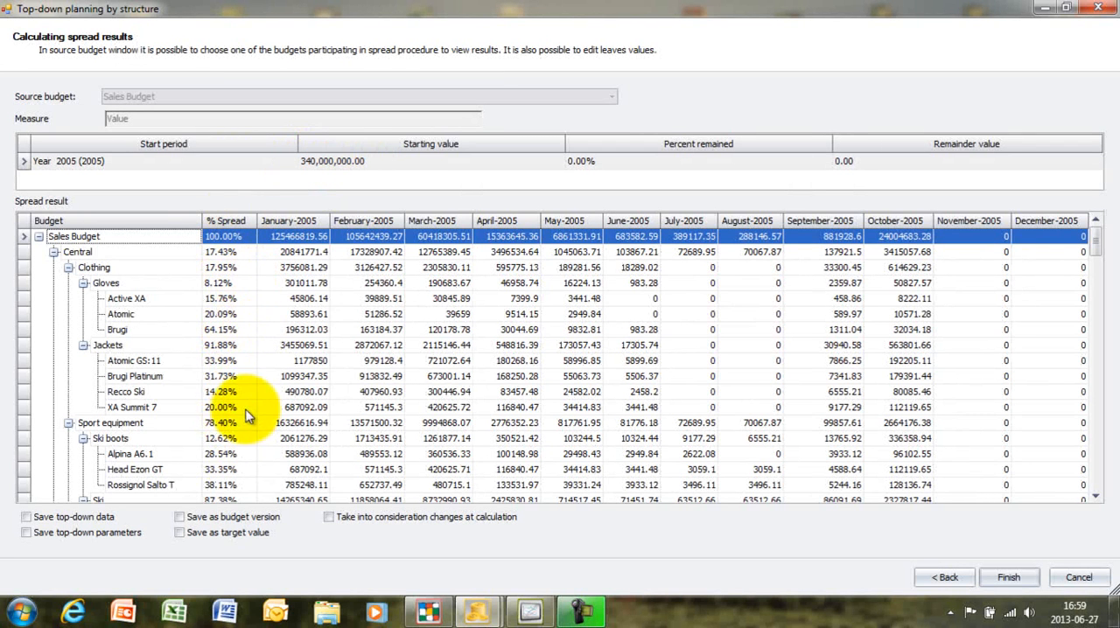
- Save the spread result as target value, finish the top-down planning, and switch the Sales Budget calendar to MONTHLY
click(181, 532)
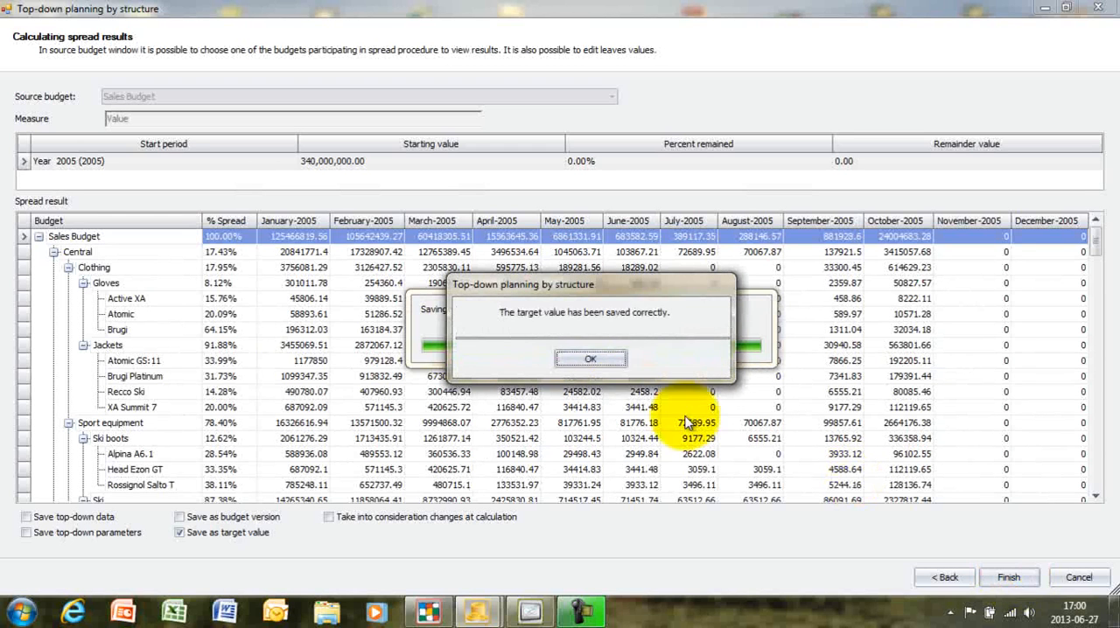
click(610, 360)
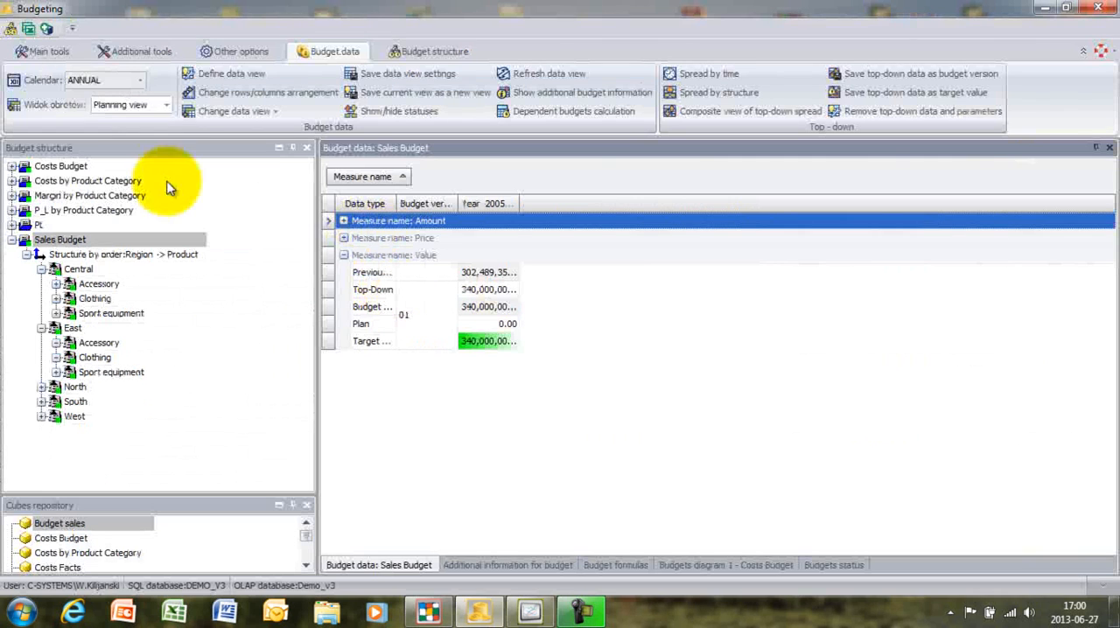
click(142, 79)
click(110, 136)
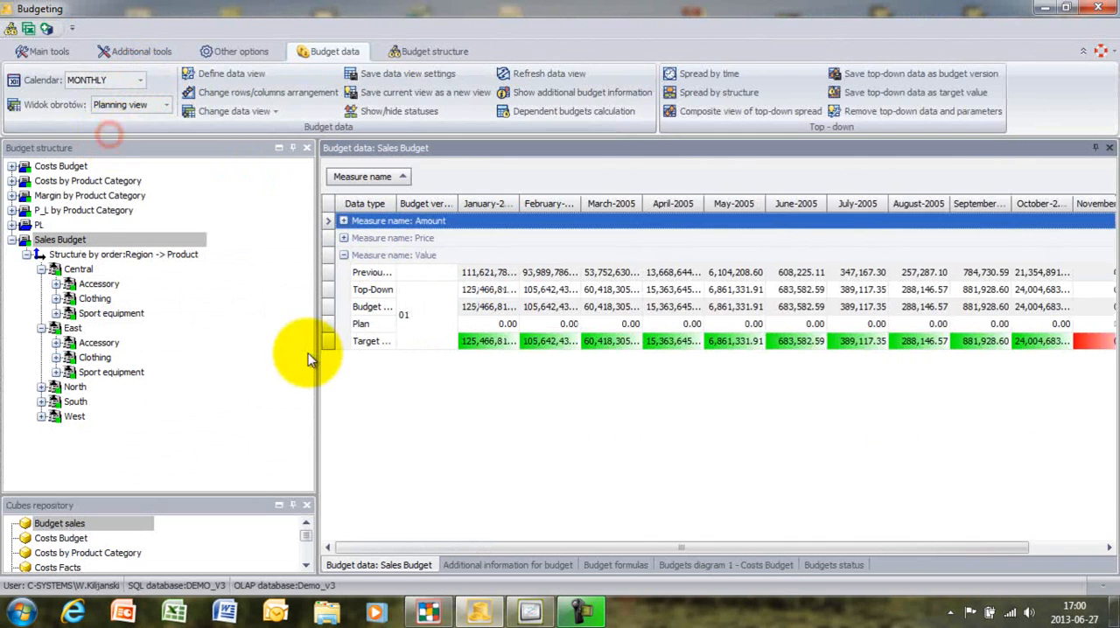
- Show the Central region's budget data and widen the Data type and January-2005 columns to examine its Top-Down, Budget target and Plan values
click(81, 268)
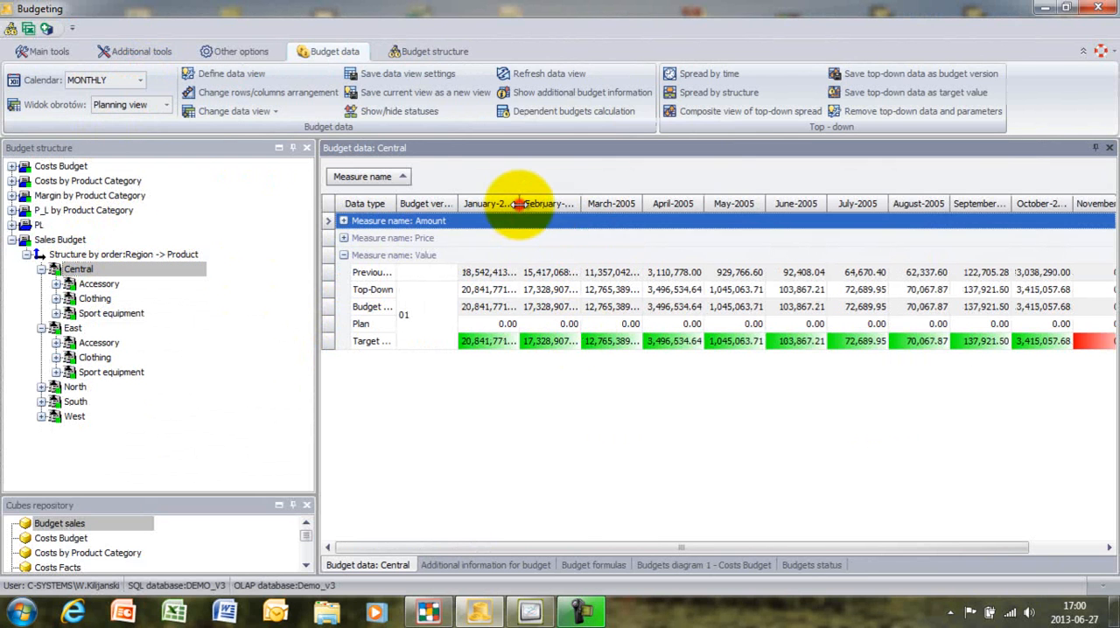
drag(517, 203, 586, 210)
drag(394, 203, 451, 219)
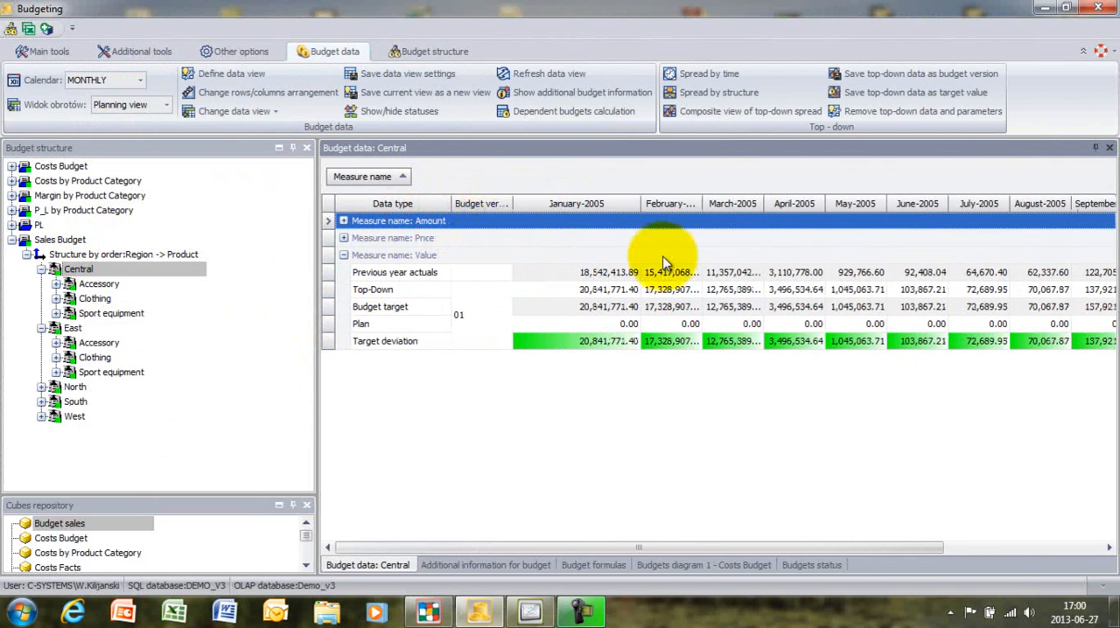
click(623, 289)
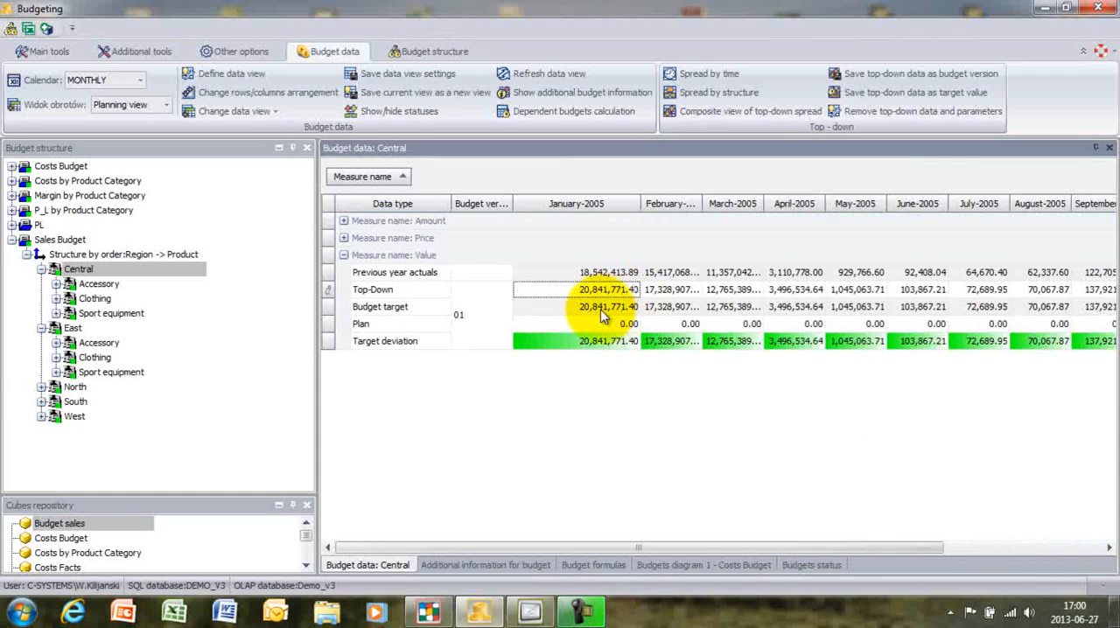
click(600, 307)
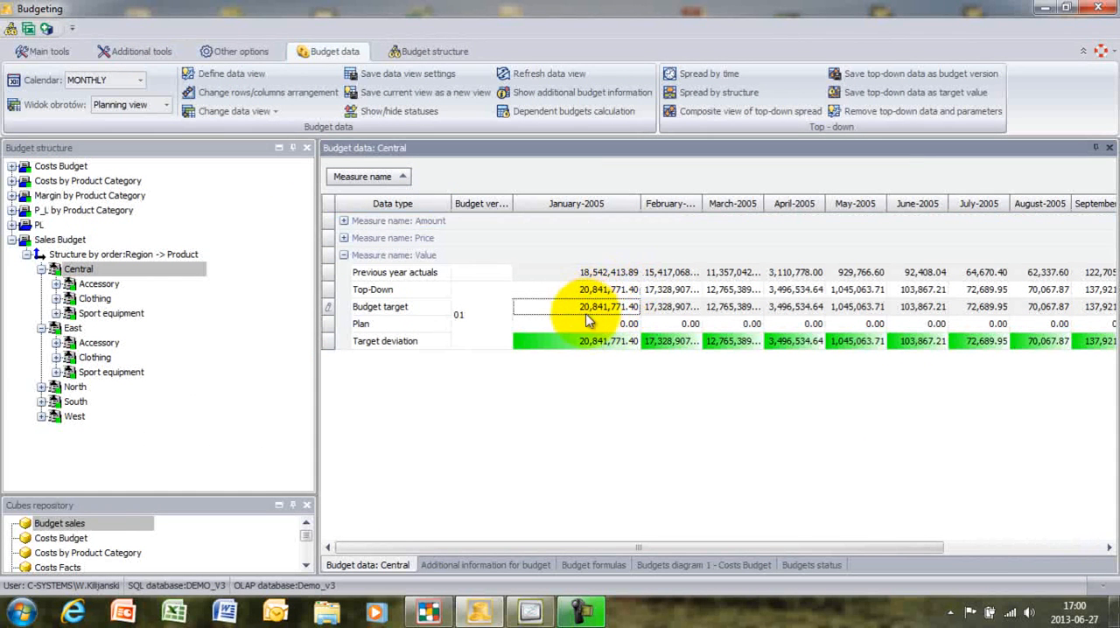
click(602, 307)
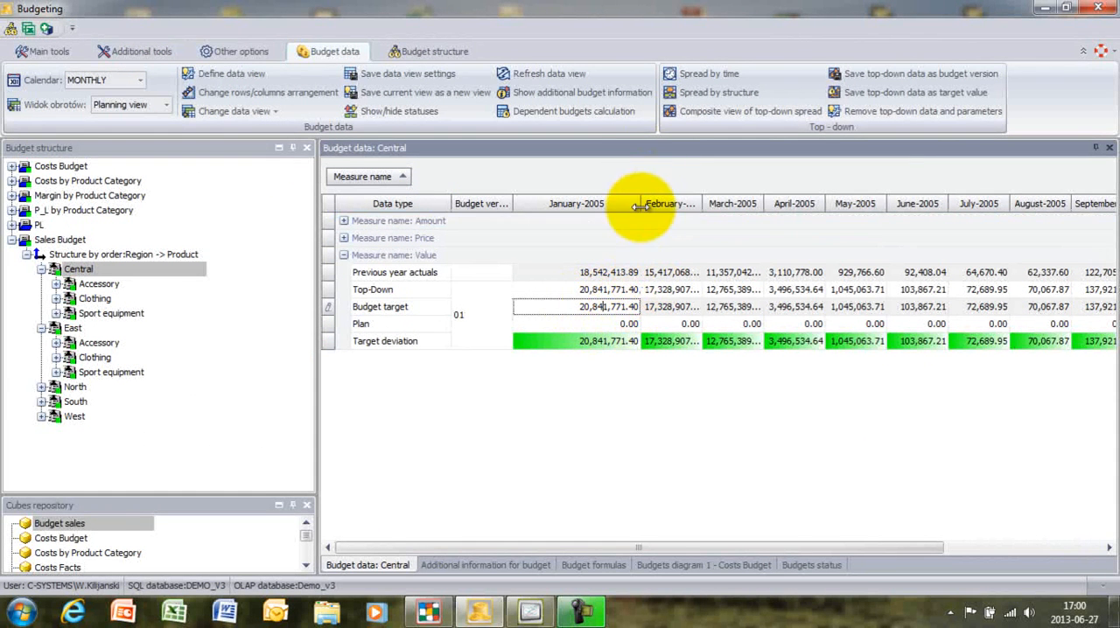
drag(641, 205, 657, 206)
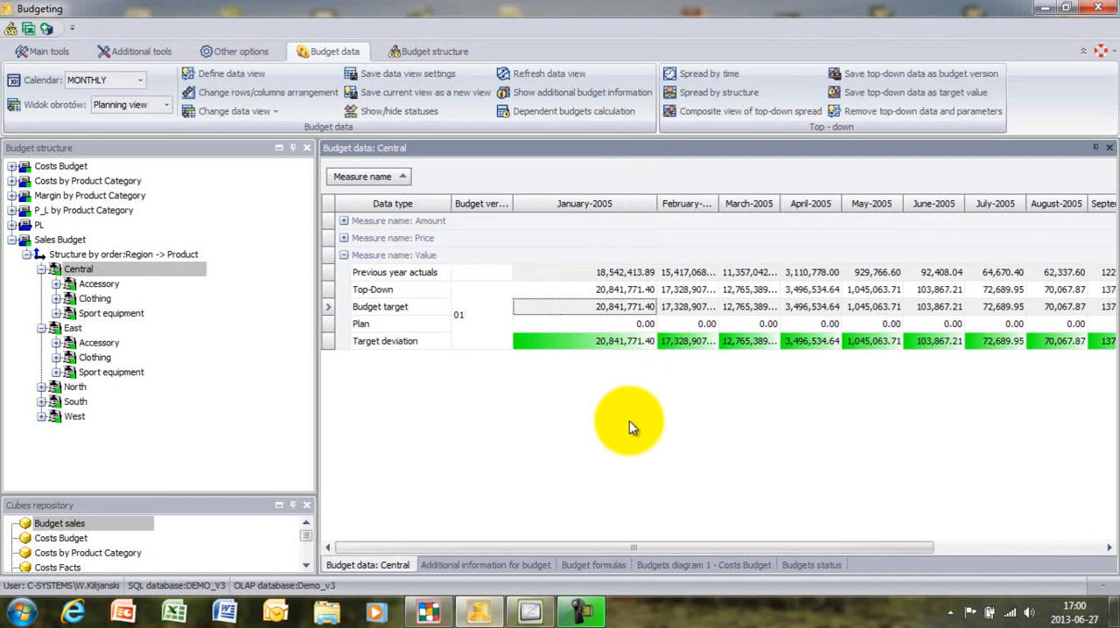
click(602, 324)
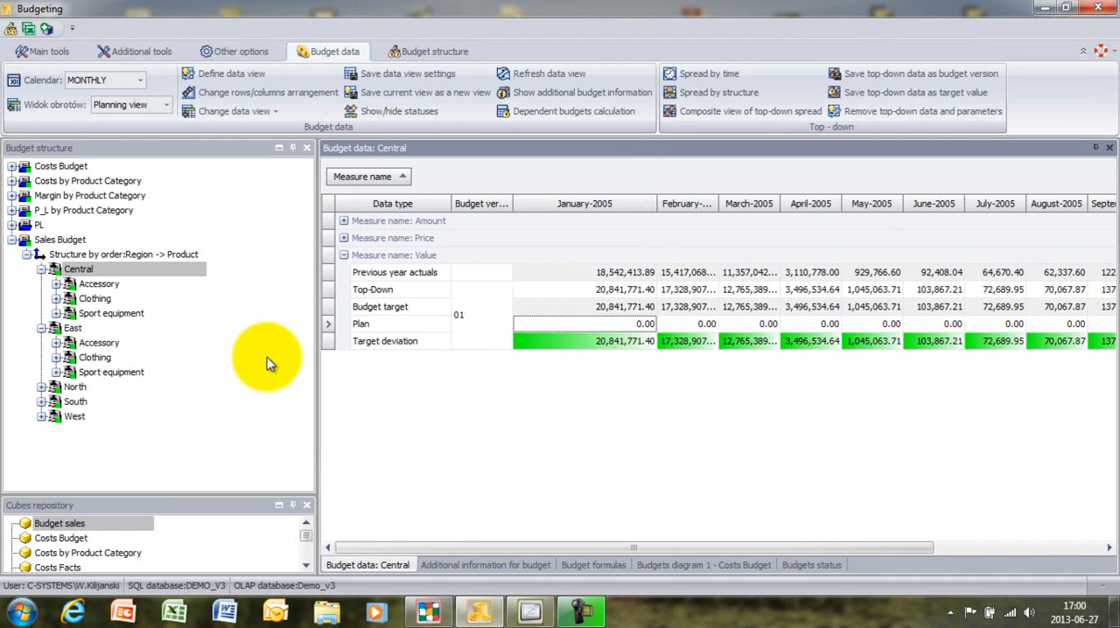
- Open the workbook connected to the Central region in Excel and display its CSSales Budget sheet
click(79, 269)
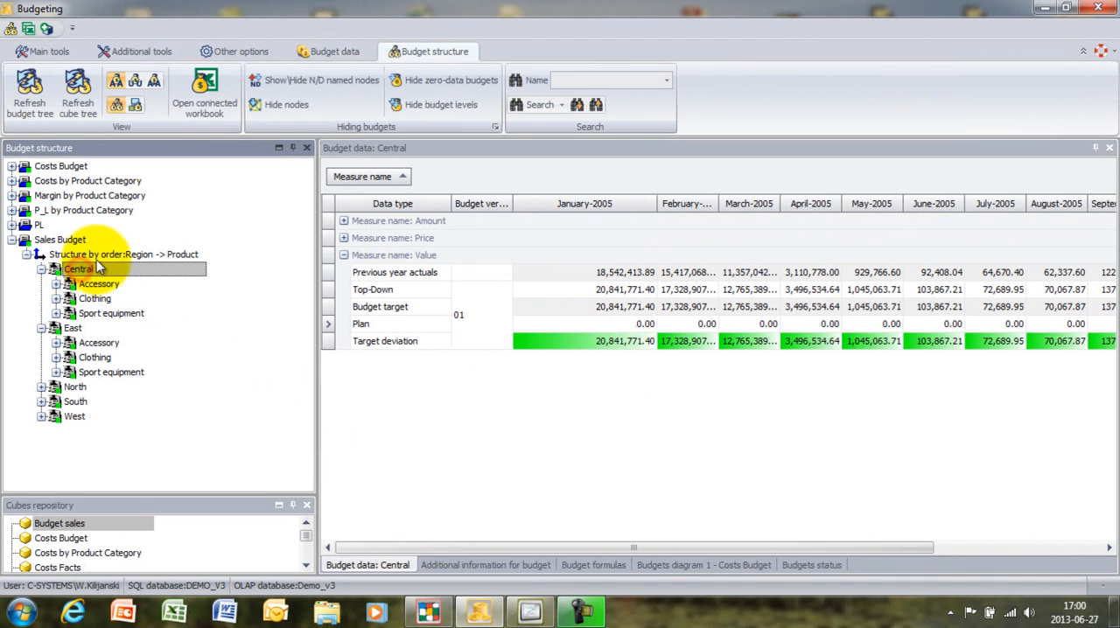
click(203, 98)
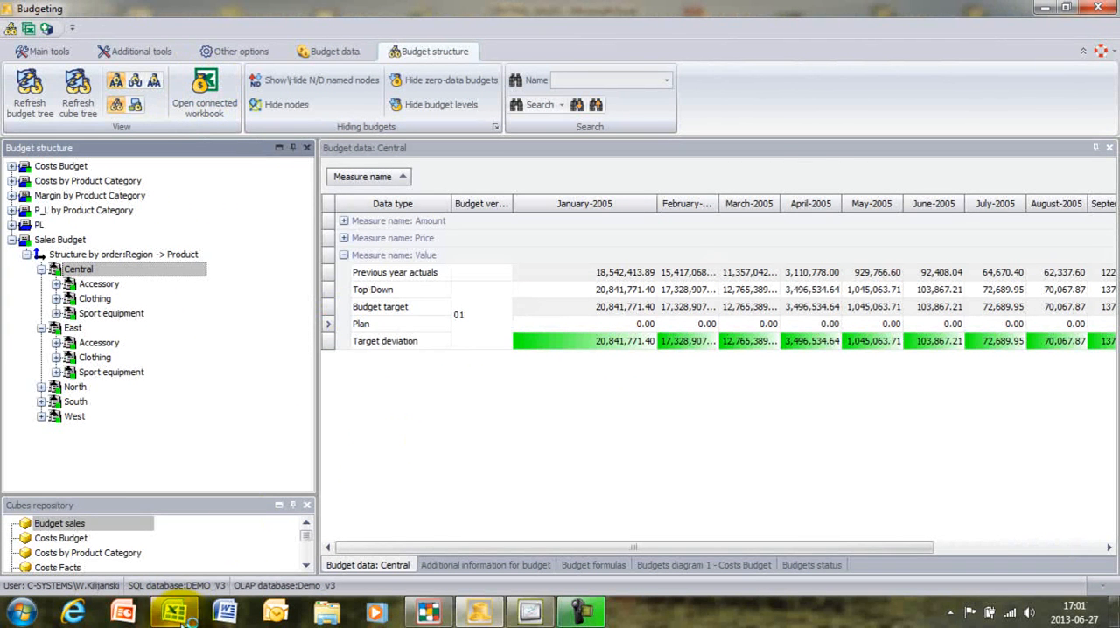
mouse_move(182, 617)
click(175, 525)
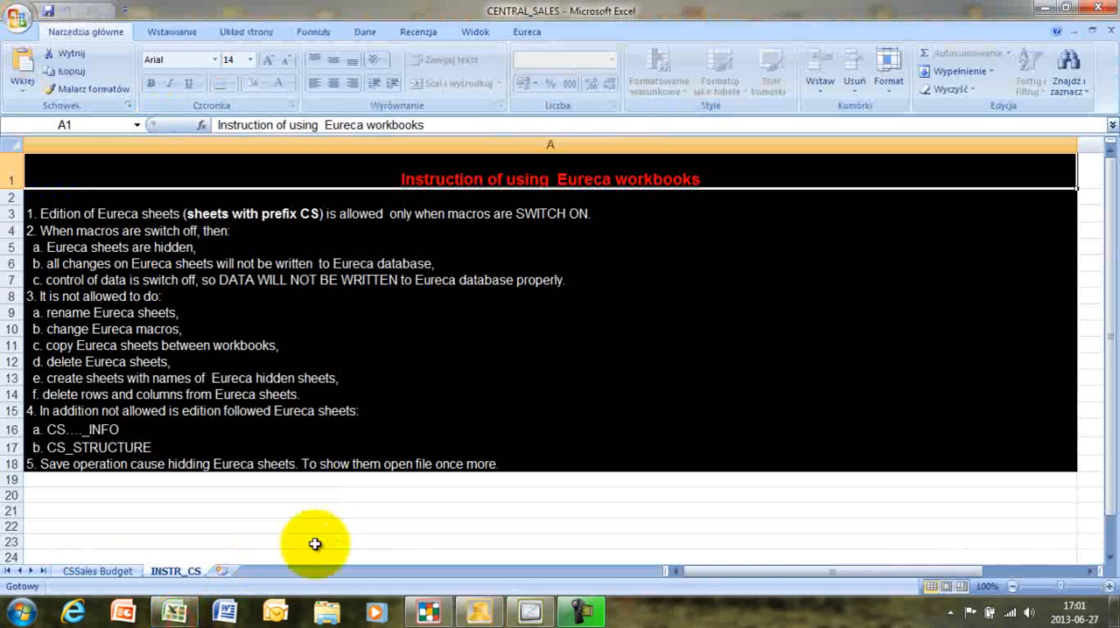
click(112, 573)
- Load the current budget data from the Eureca database into the CSSales Budget sheet
click(526, 32)
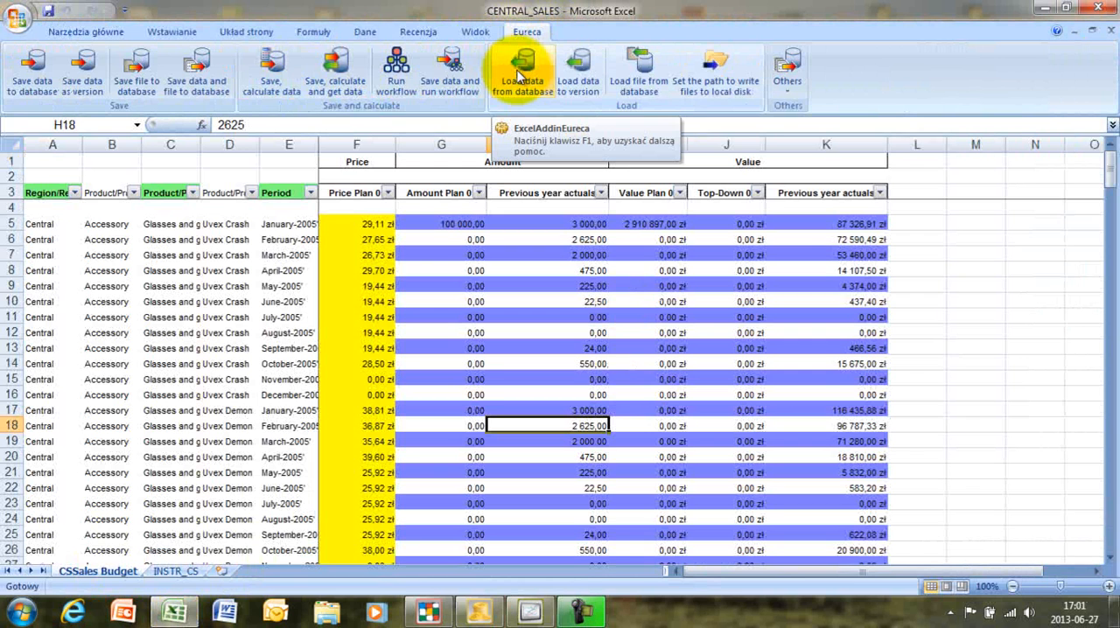
click(520, 75)
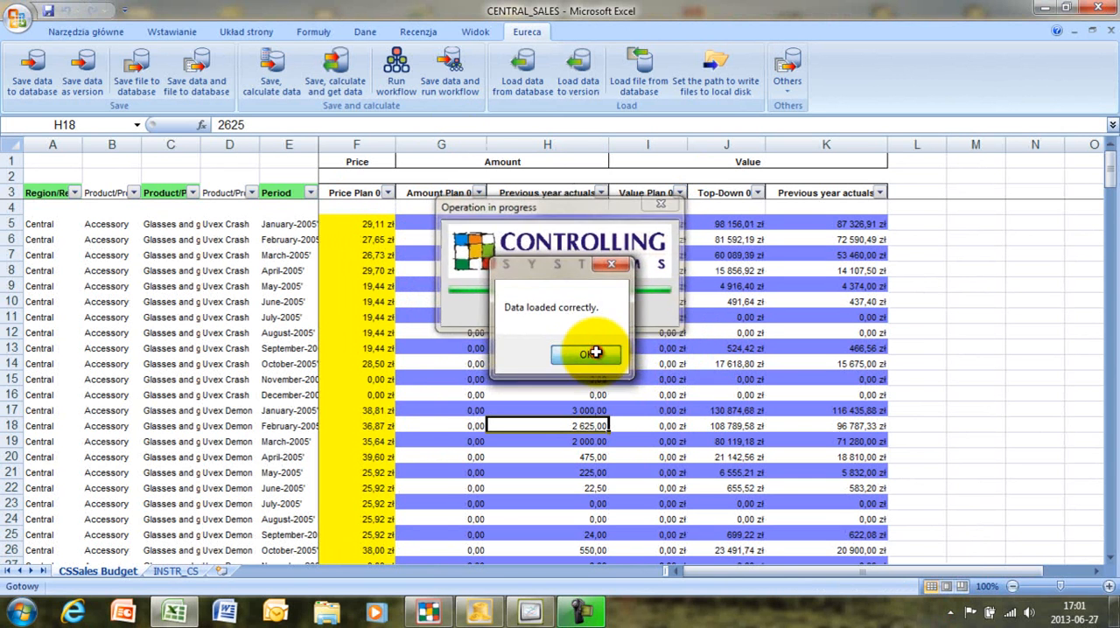
click(586, 356)
- Filter the Period column to January-2005, February-2005 and March-2005 only
click(310, 194)
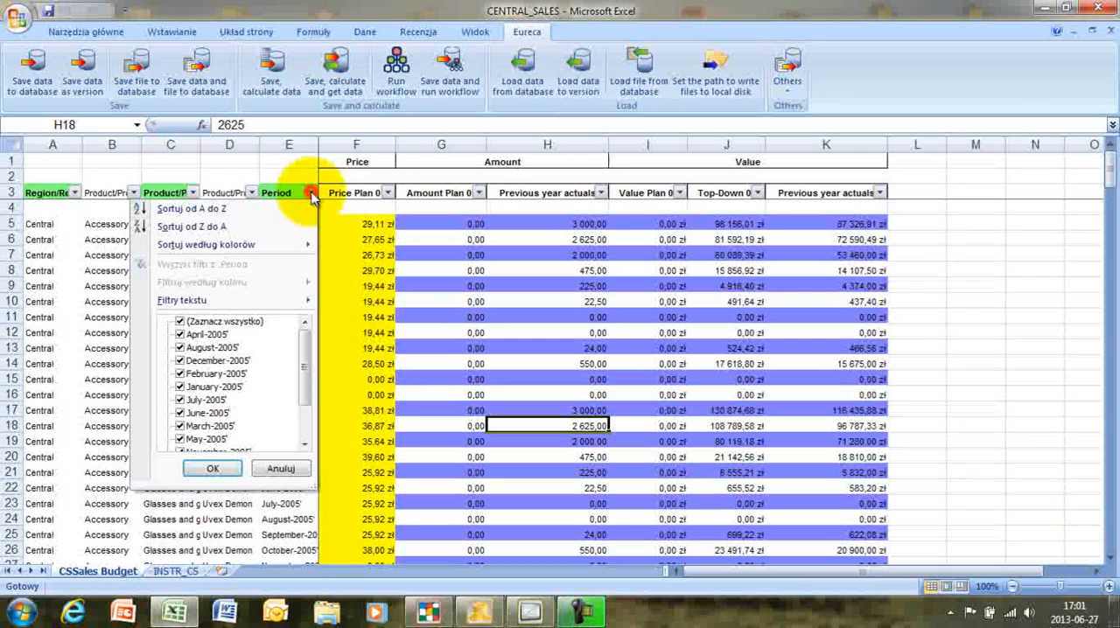
click(179, 321)
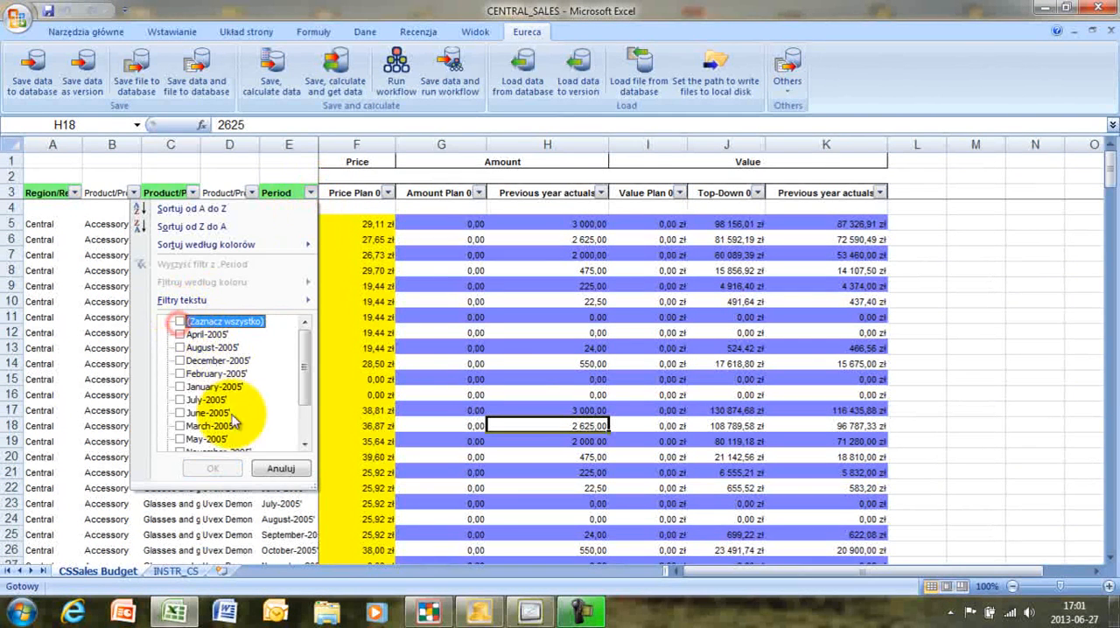
click(180, 386)
click(180, 374)
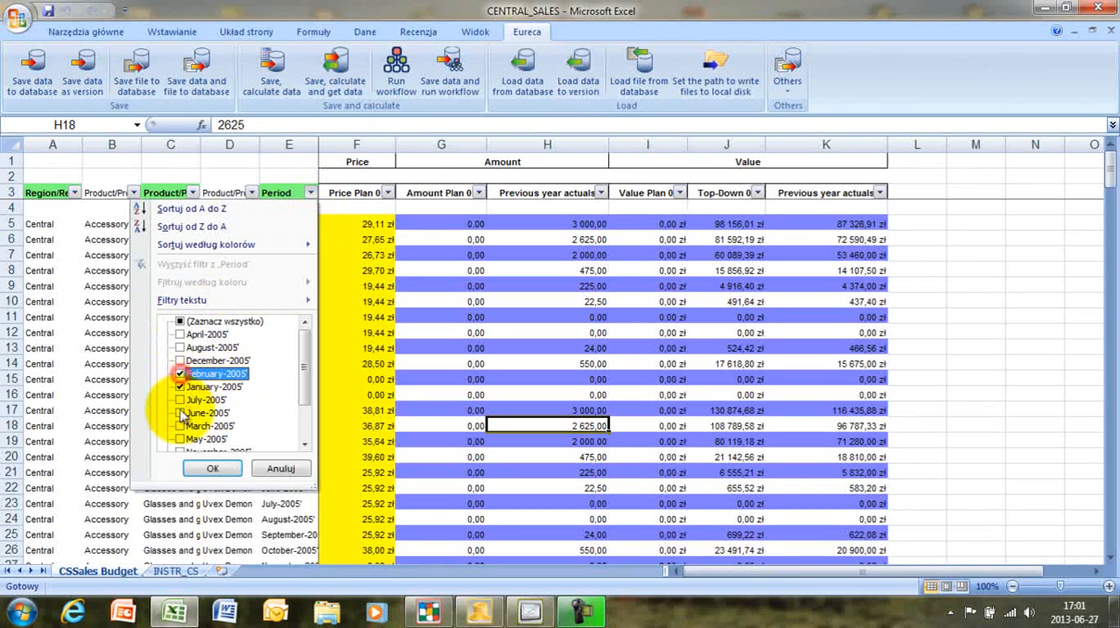
click(181, 425)
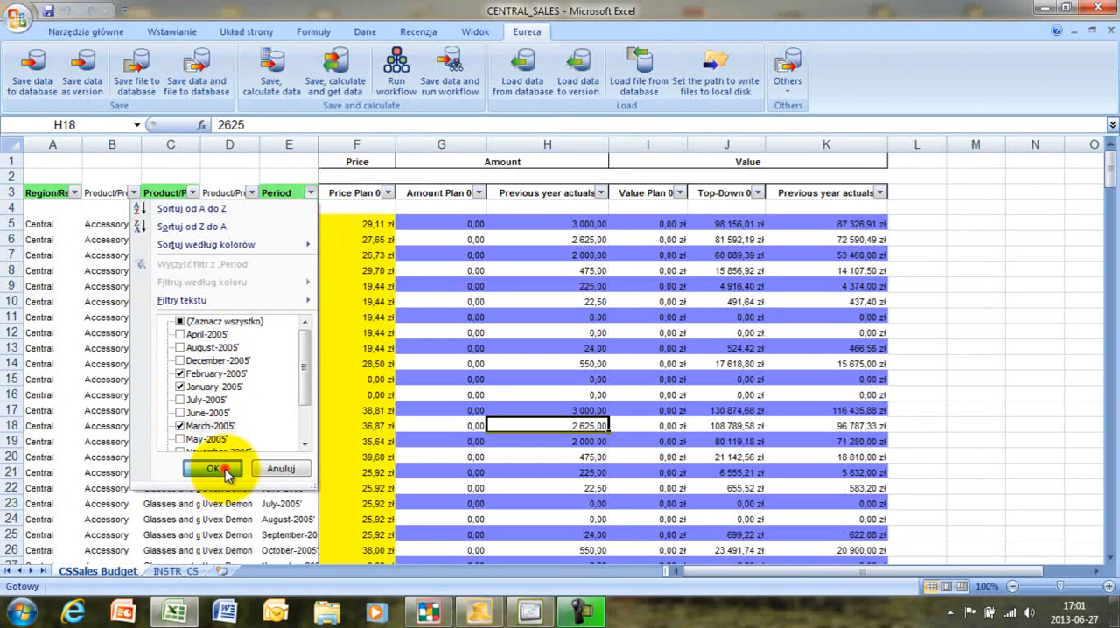
click(212, 470)
- Filter the Product Category column to Glasses and goggles and fit column C's width to its contents
click(192, 193)
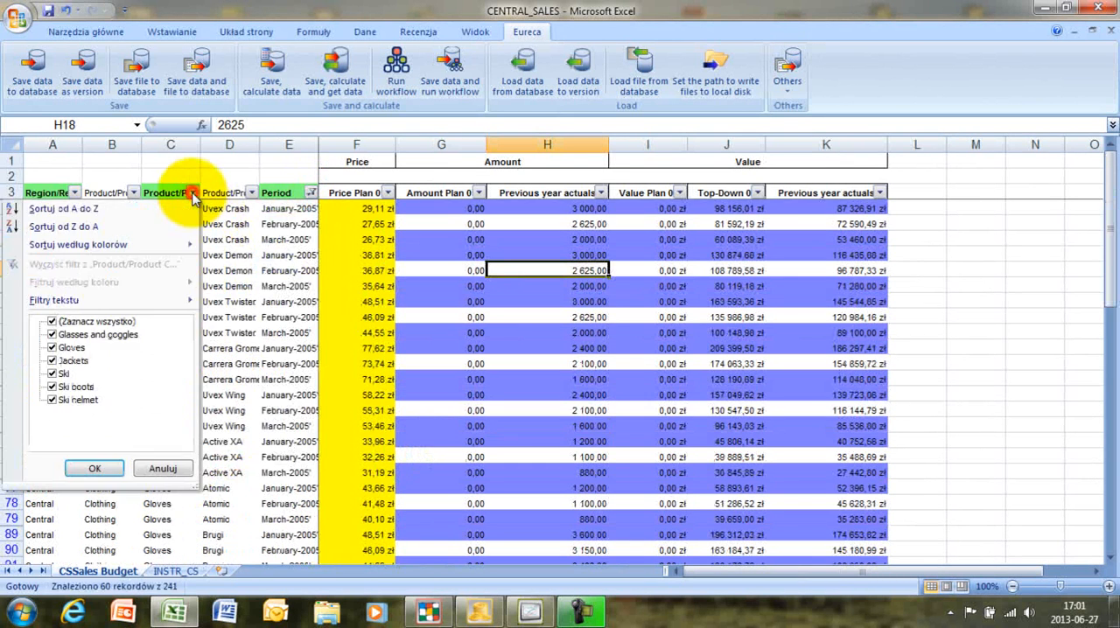
click(52, 322)
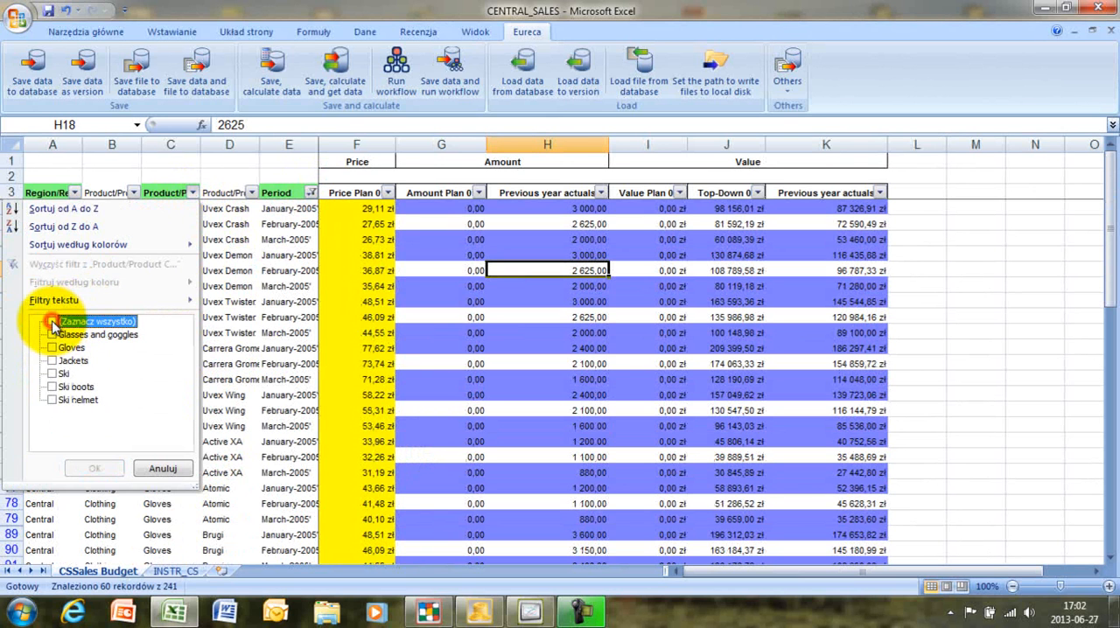
click(53, 334)
click(98, 470)
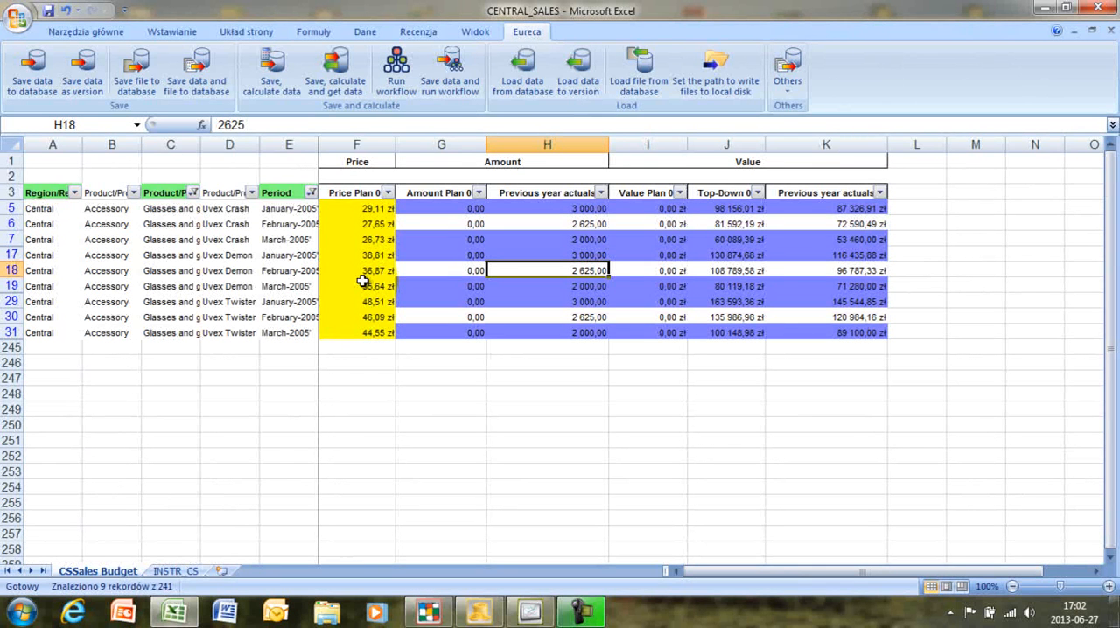
double_click(199, 149)
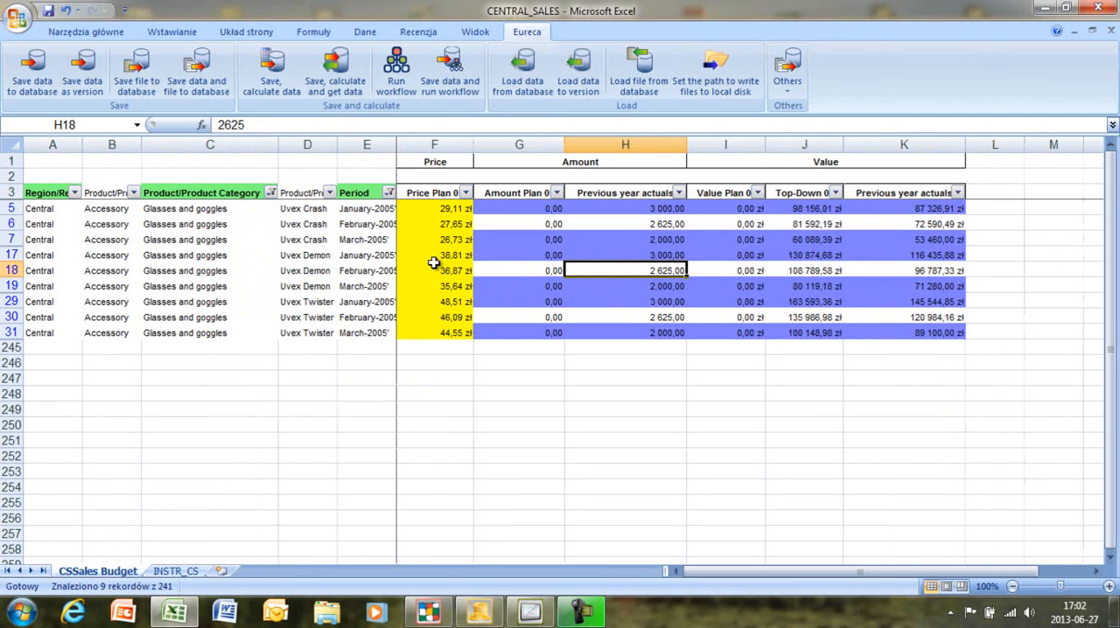
- Try to overwrite the Price Plan values of Uvex Crash for February-2005 and Uvex Demon for March-2005
click(442, 223)
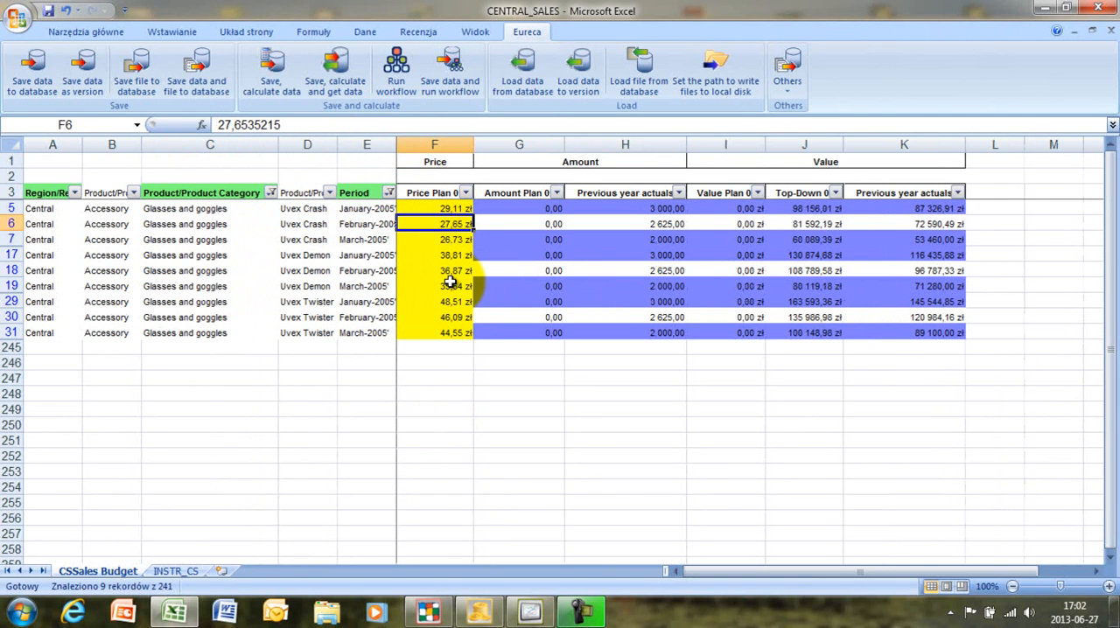
text(4654694)
key(Escape)
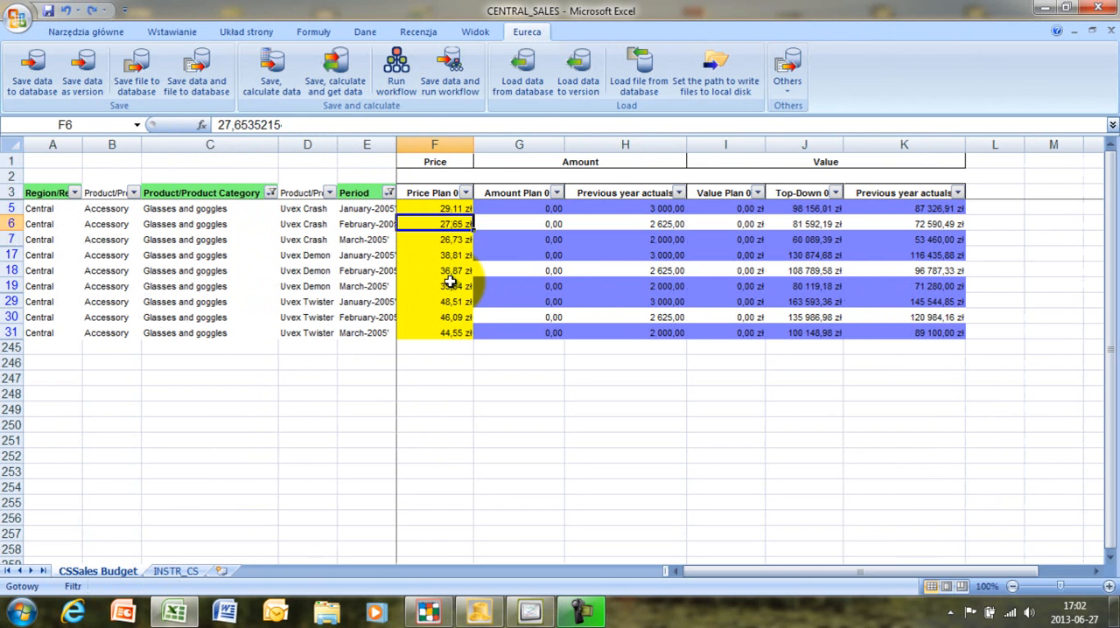
text(564)
key(Escape)
text(3546)
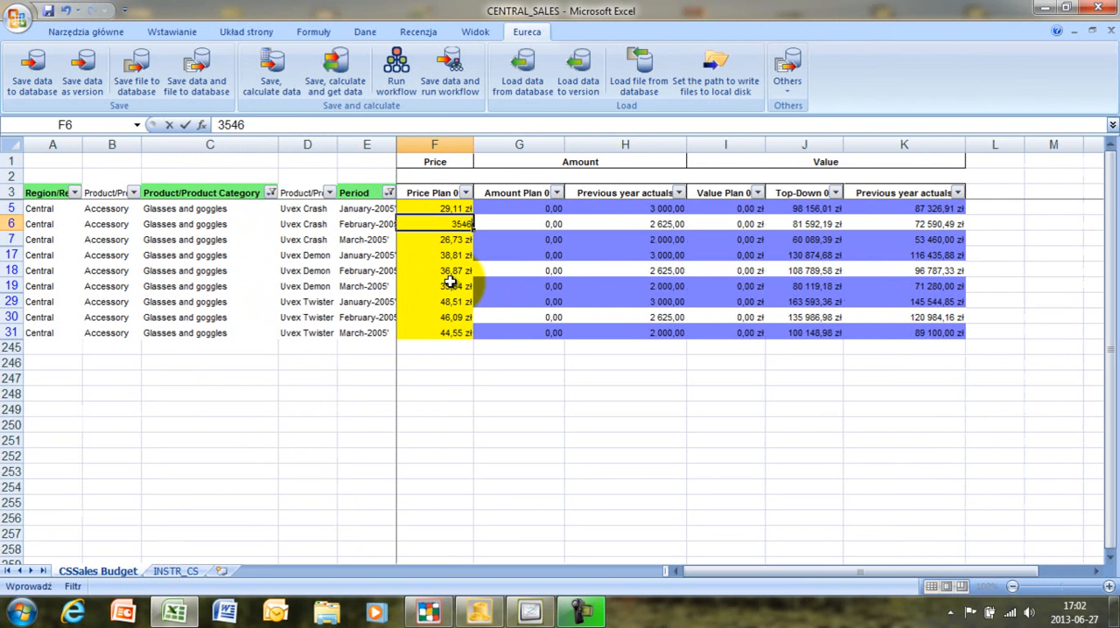
text(47)
key(Escape)
text(354684)
key(Escape)
click(450, 282)
text(54684767)
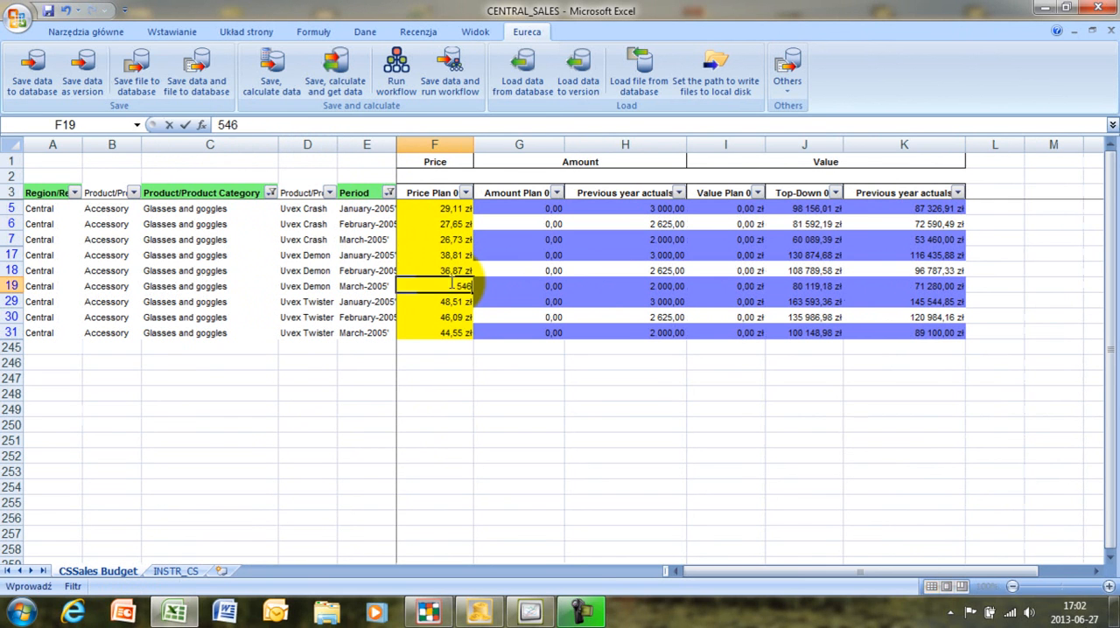
key(Escape)
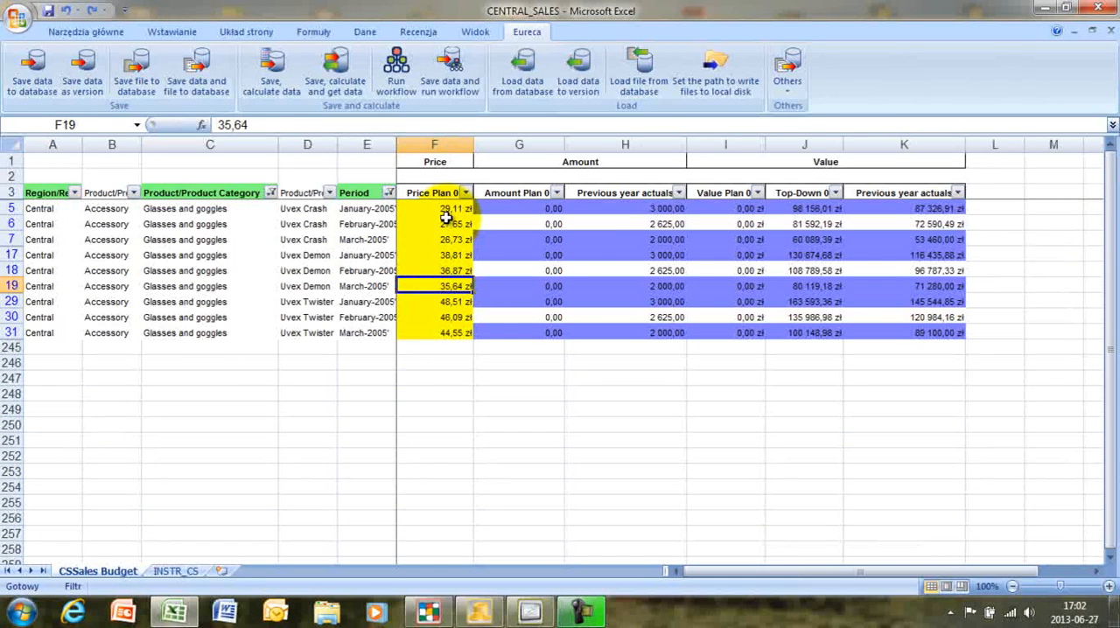
click(448, 223)
text(5215)
key(Escape)
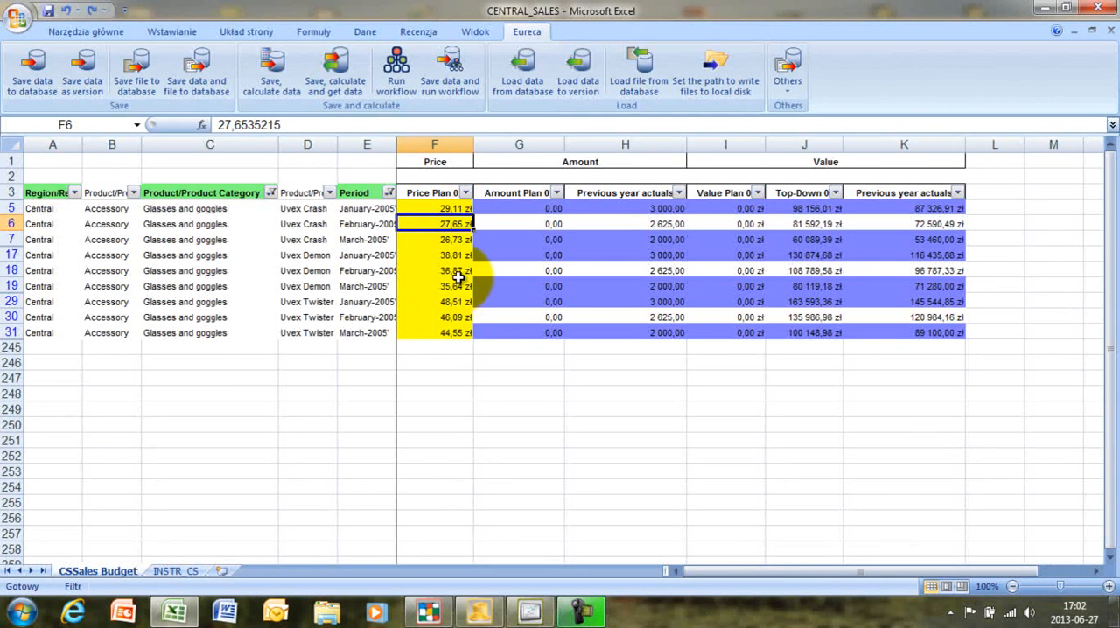
- Try to insert a row at Uvex Demon's March-2005 row
click(10, 287)
right_click(10, 286)
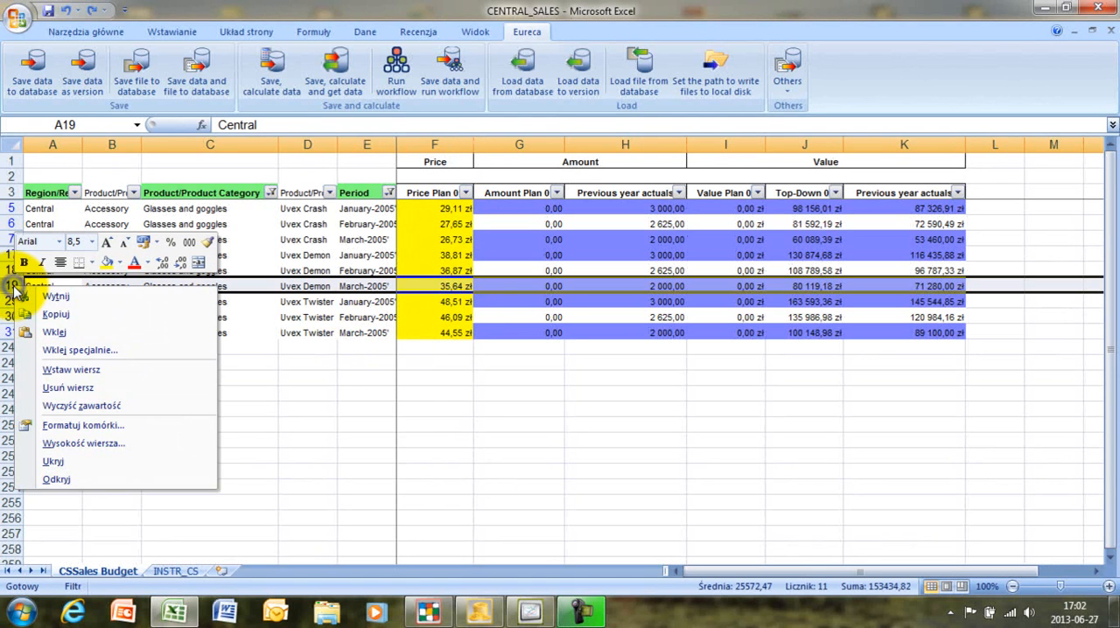
click(103, 377)
click(317, 363)
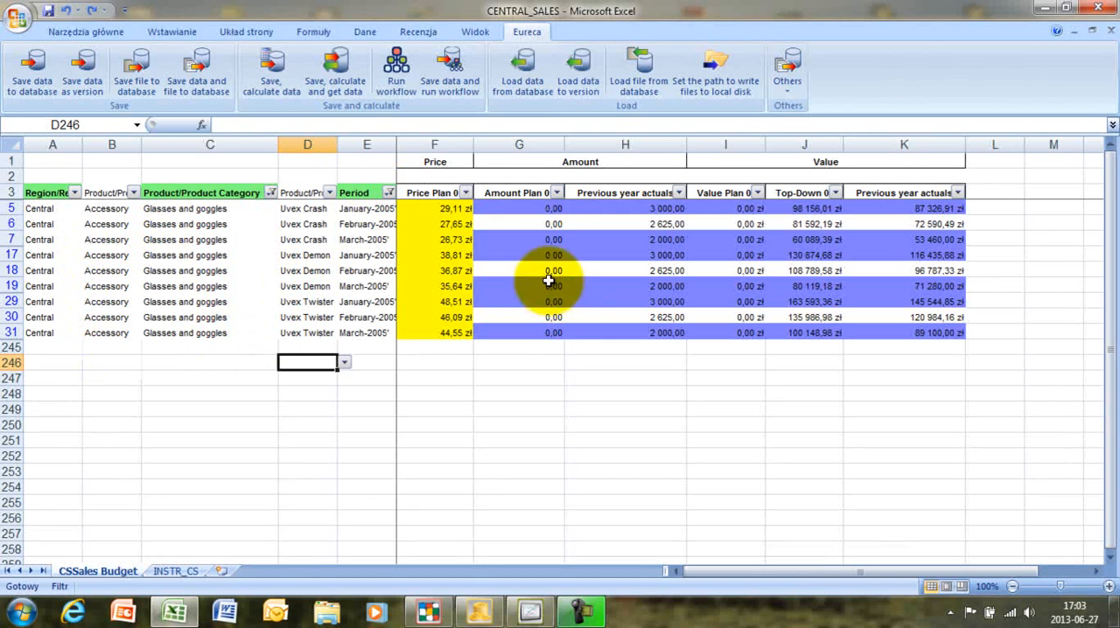
- Examine the price, amount, value, top-down and previous year cells in Uvex Crash's January-2005 row
click(445, 208)
click(541, 207)
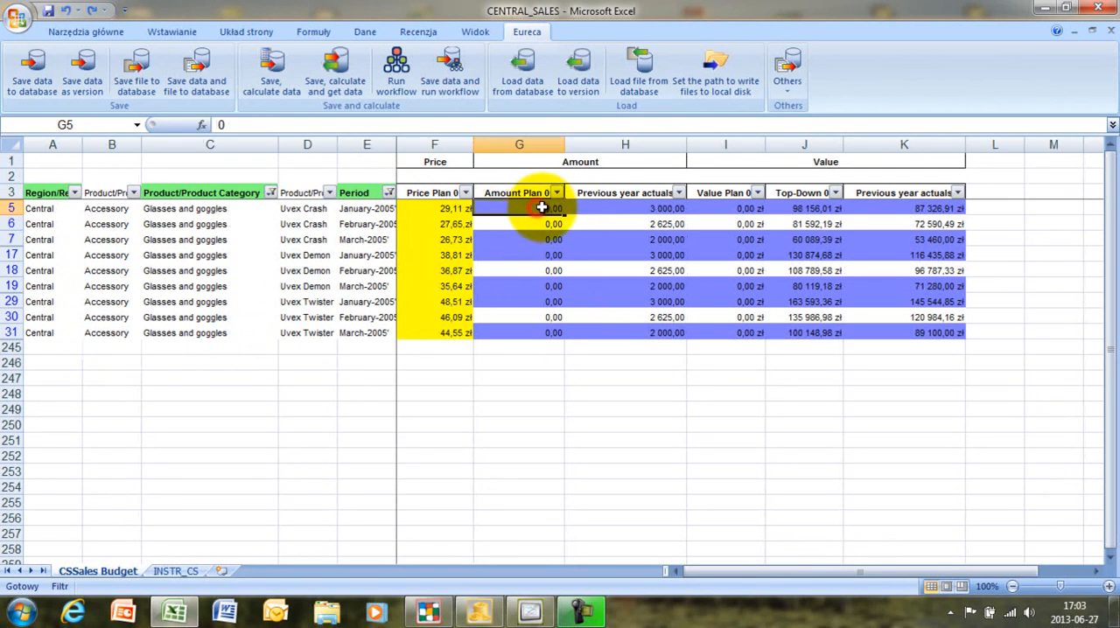
click(629, 207)
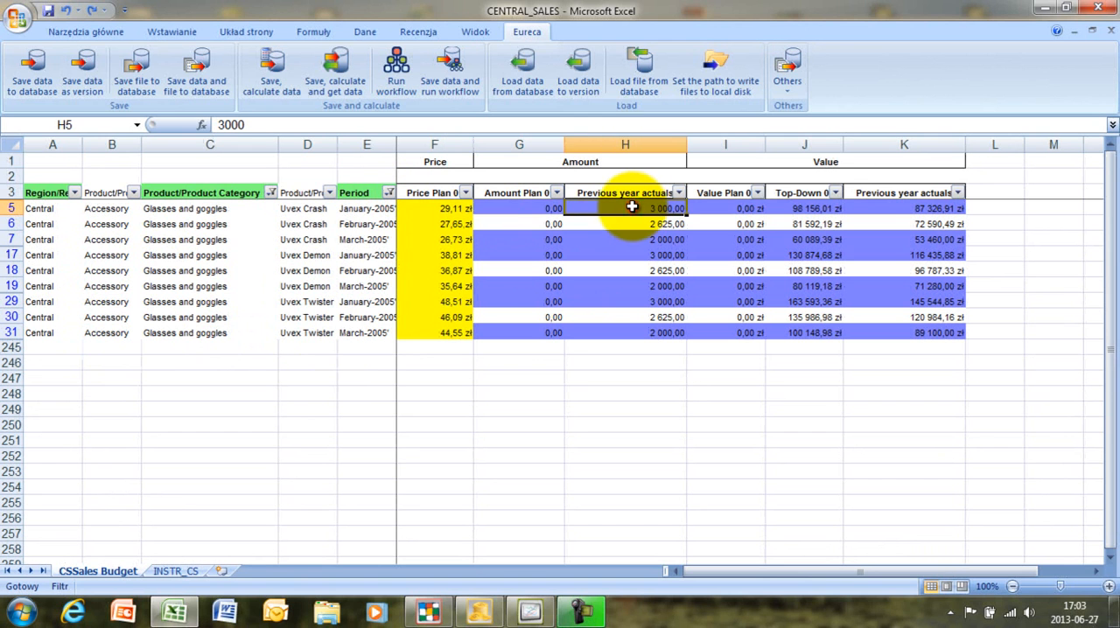
click(731, 208)
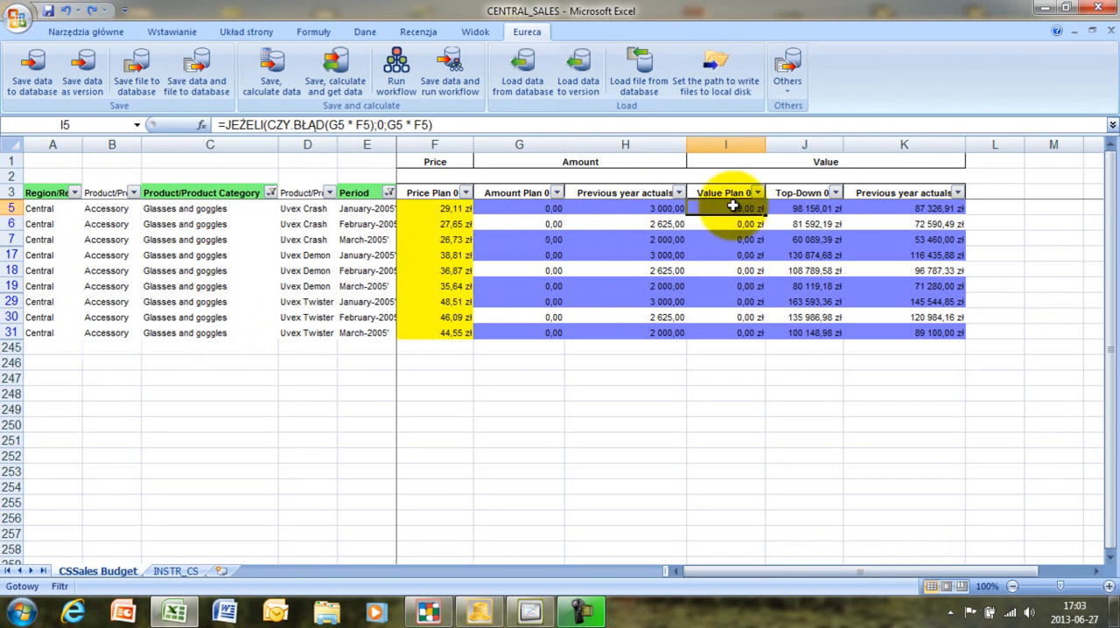
click(804, 208)
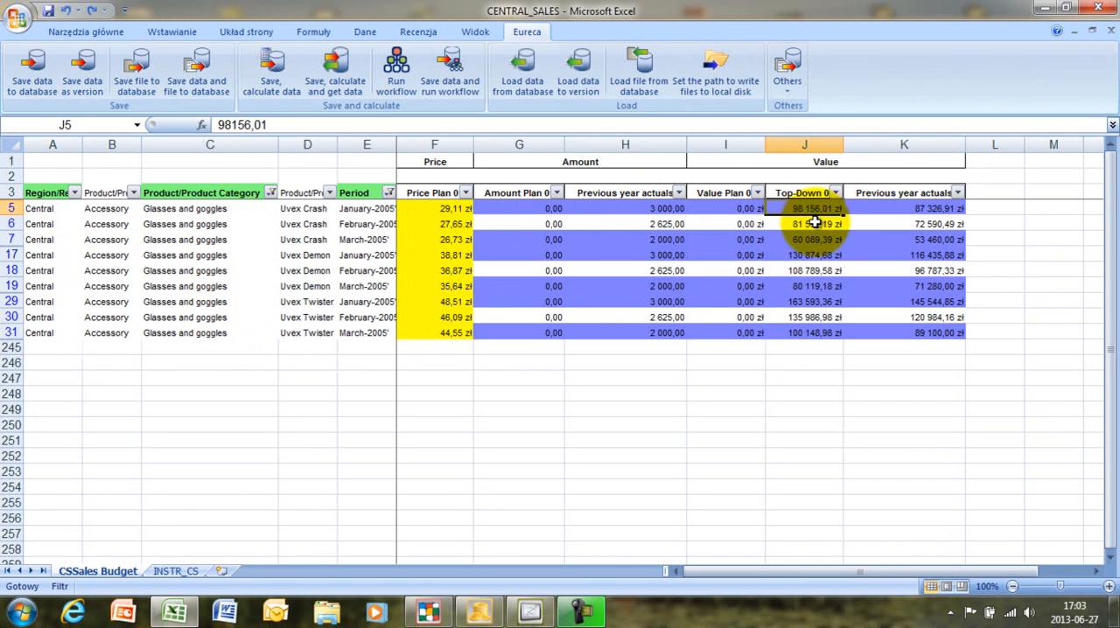
click(902, 209)
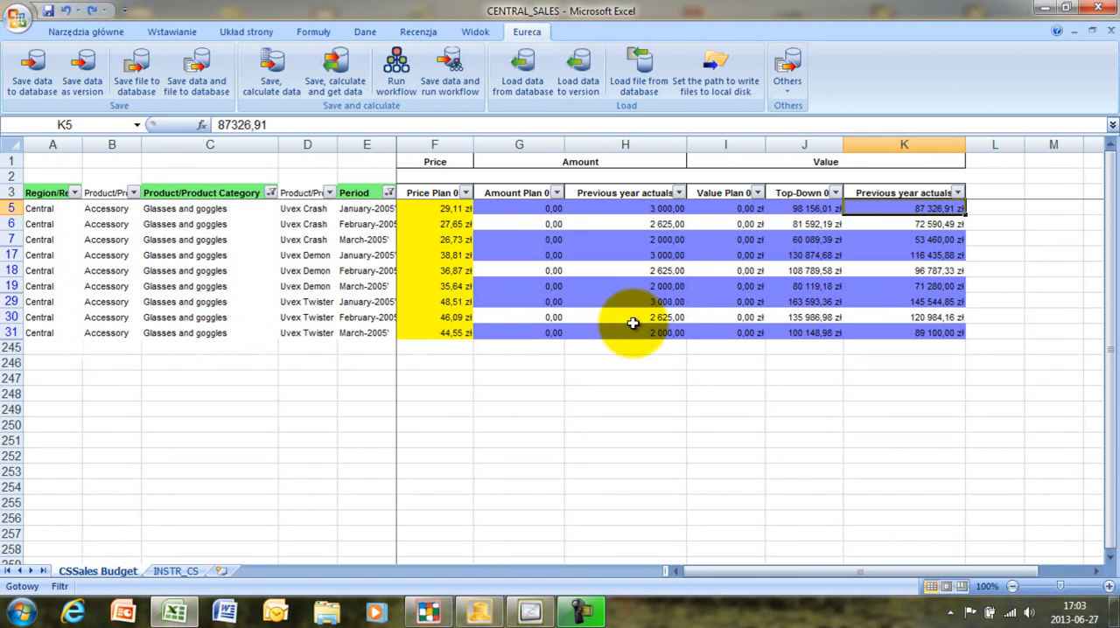
- Set the Amount Plan of Uvex Crash for January-2005 to 3200
click(520, 208)
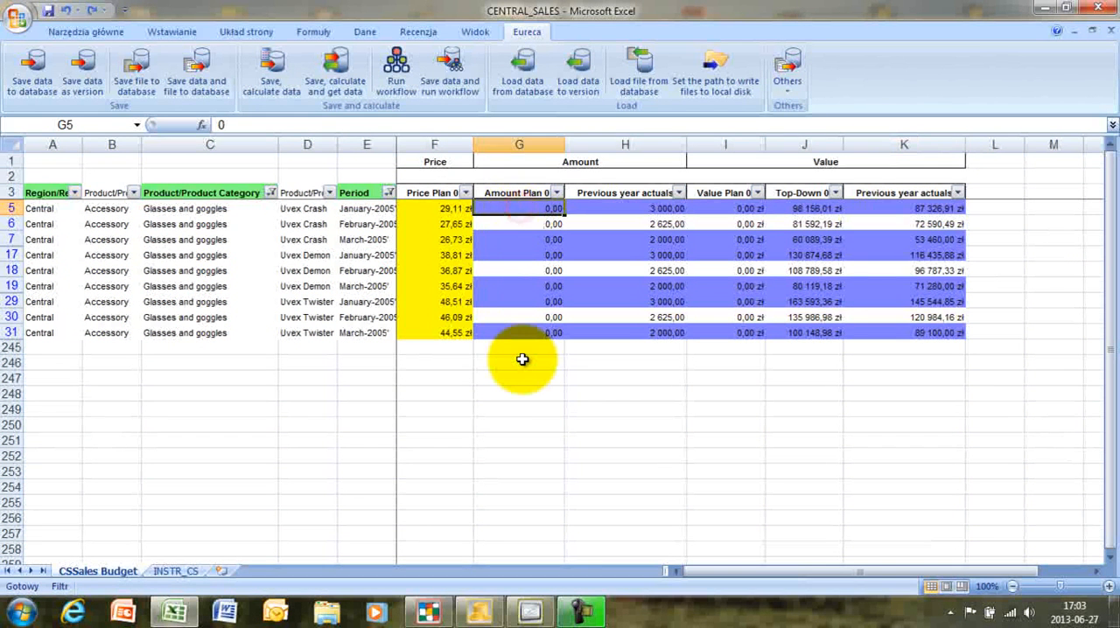
text(32)
key(Return)
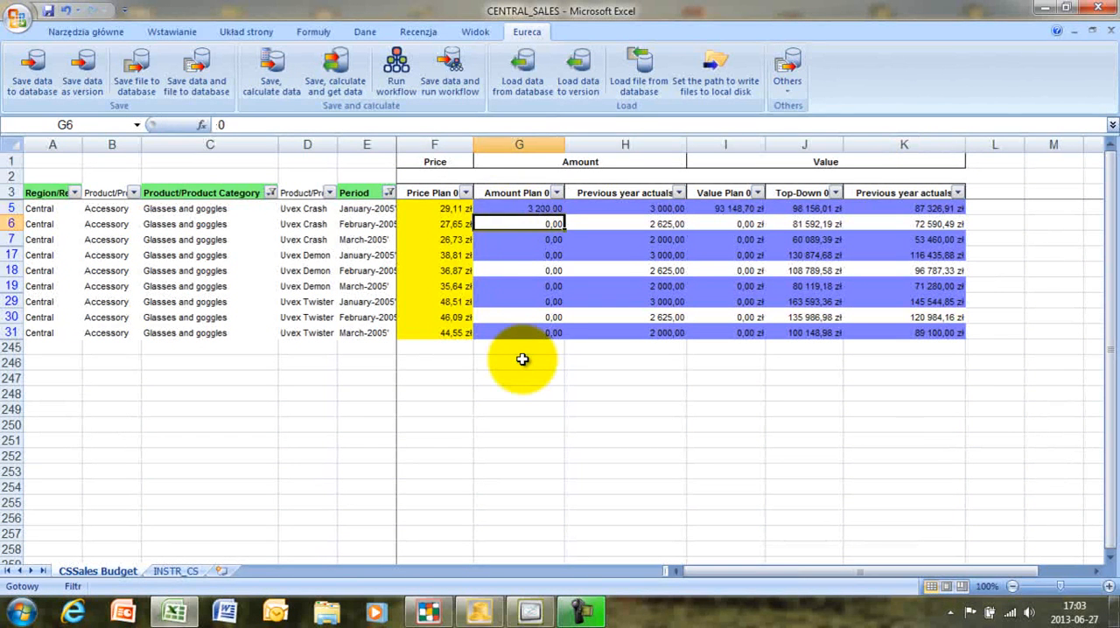
- Set the Amount Plan of Uvex Crash to 3251 for February-2005 and 1980 for March-2005
text(3251)
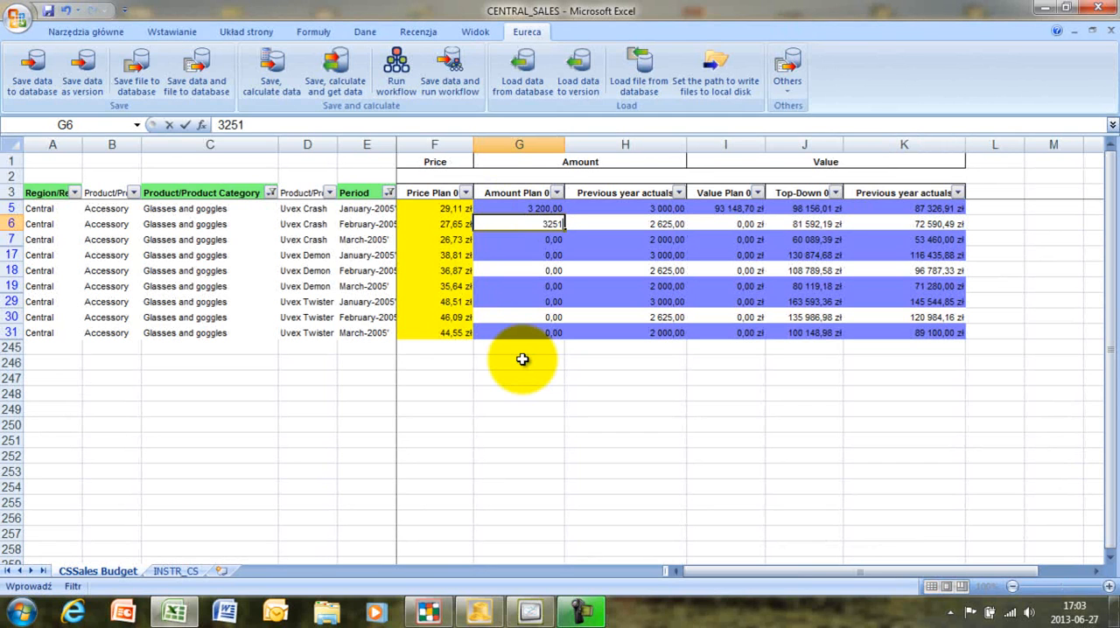
key(Return)
text(19850)
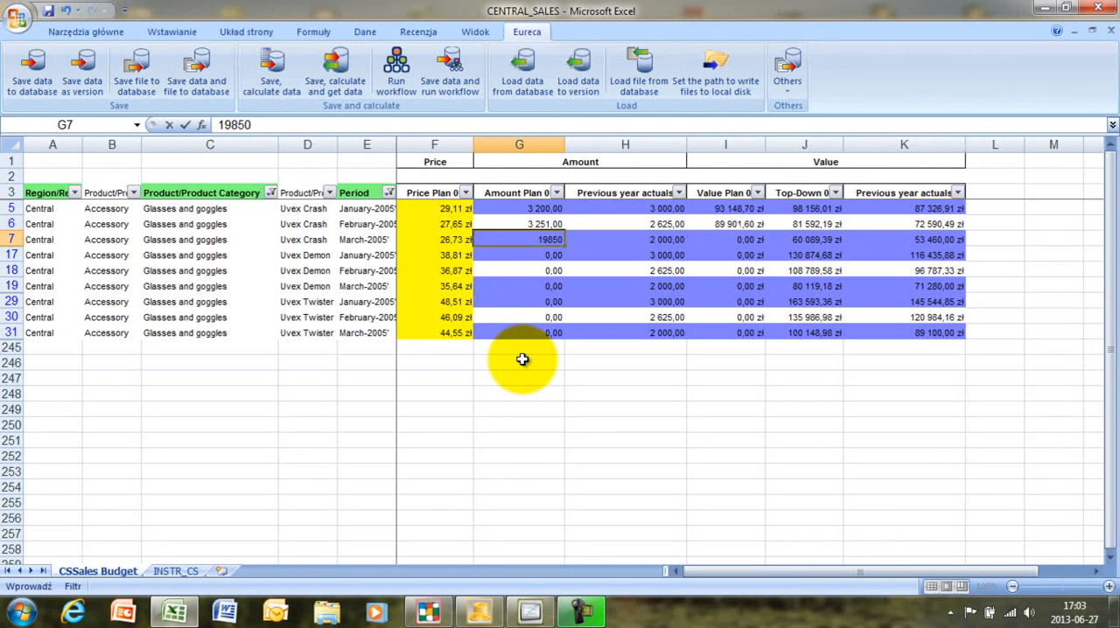
key(Return)
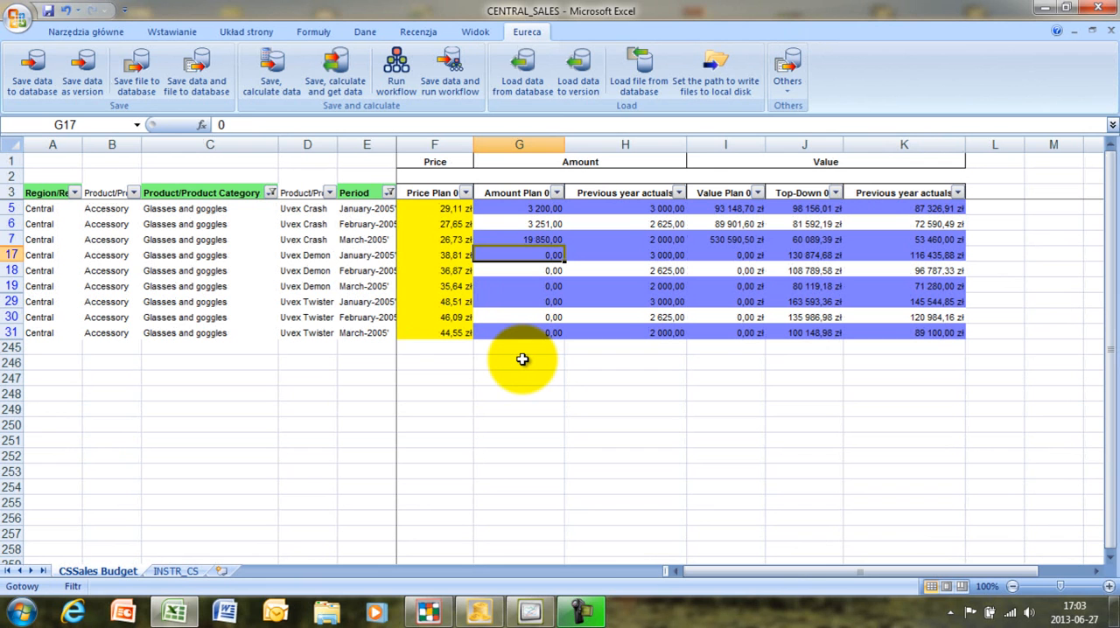
key(Up)
text(19)
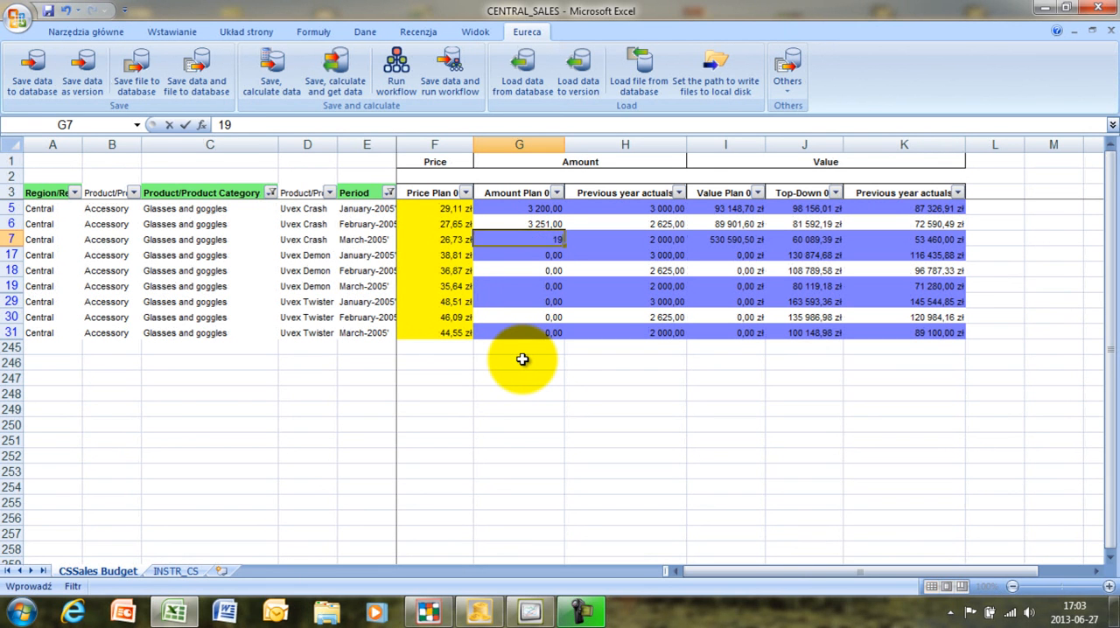
key(Return)
- Set the Amount Plan of Uvex Demon to 3150 for January-2005, 2800 for February-2005 and 2100 for March-2005
text(3 15)
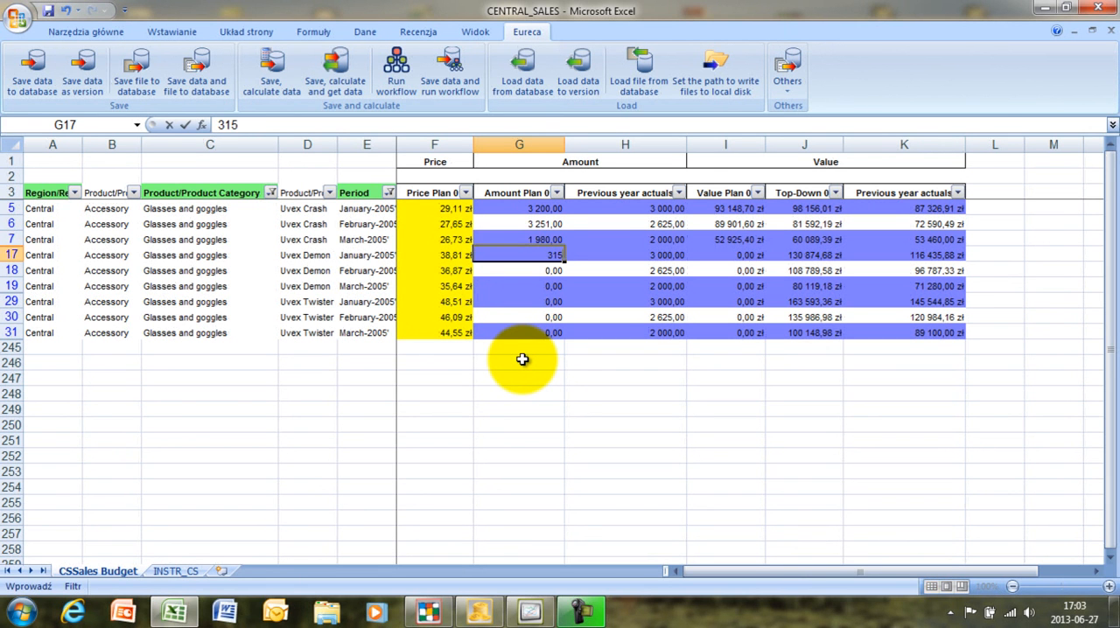
text(0)
key(Return)
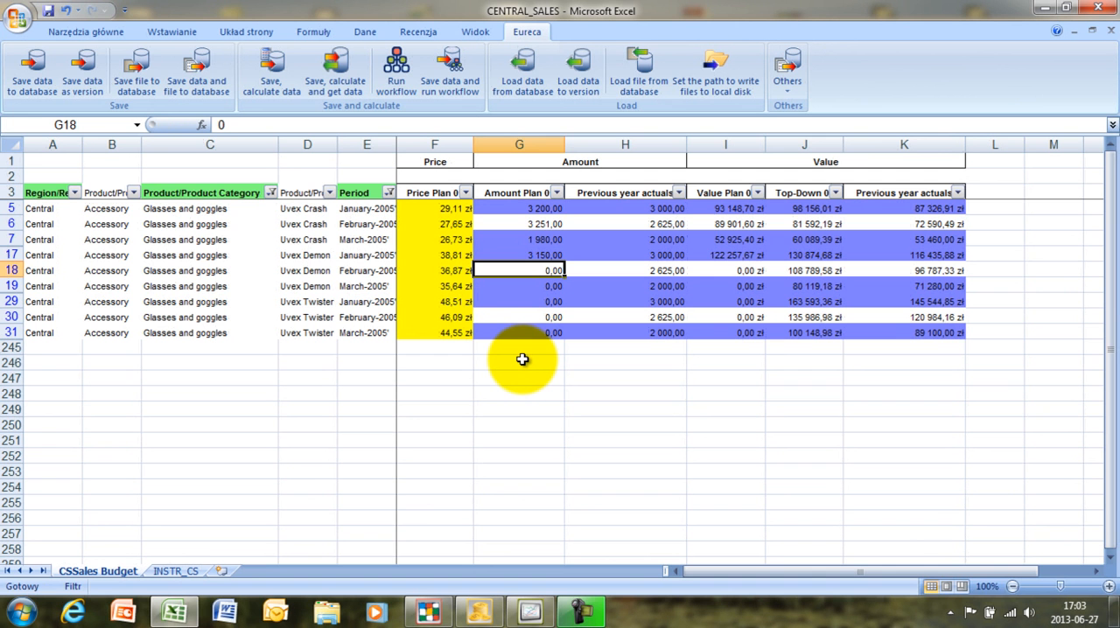
text(28)
key(Return)
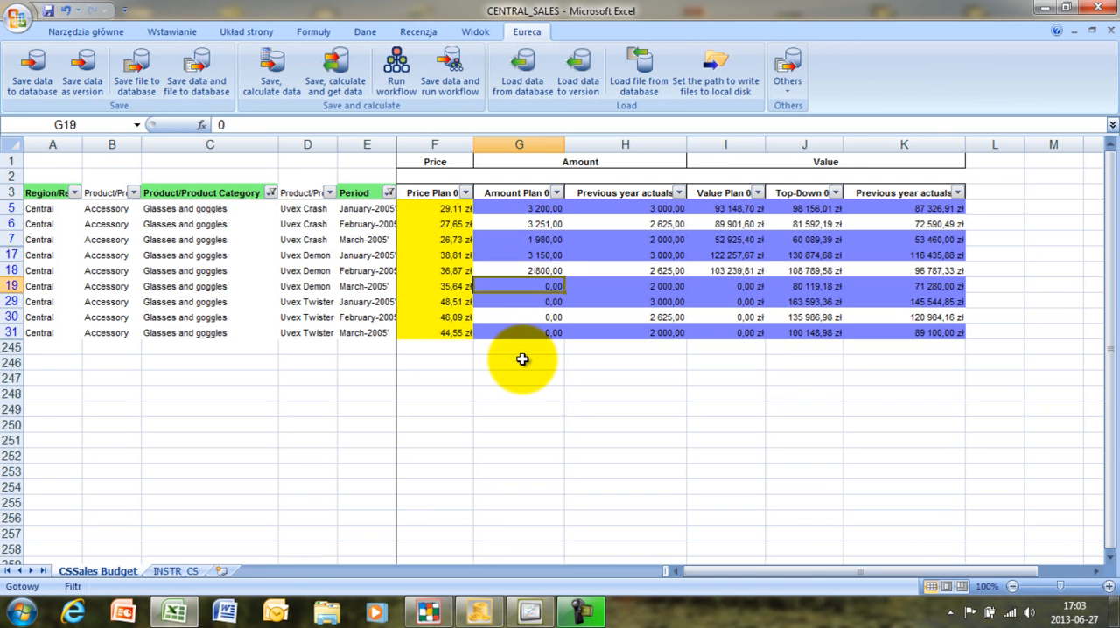
text(2100)
key(Return)
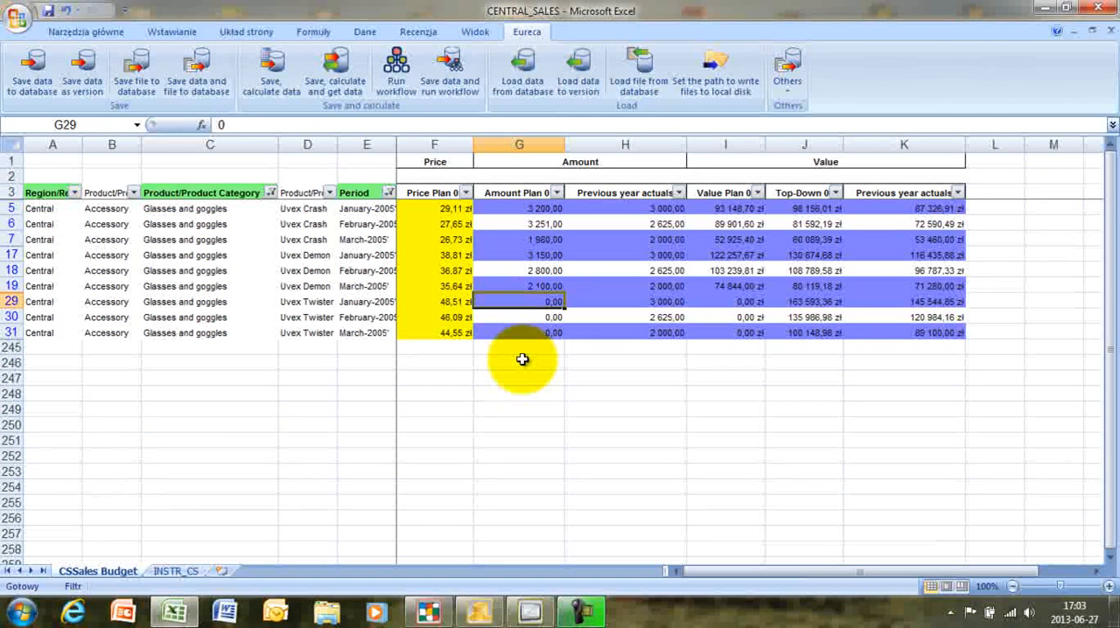
- Set the Amount Plan of Uvex Twister to 3200 for January-2005, 2500 for February-2005 and 1900 for March-2005
text(32)
key(Return)
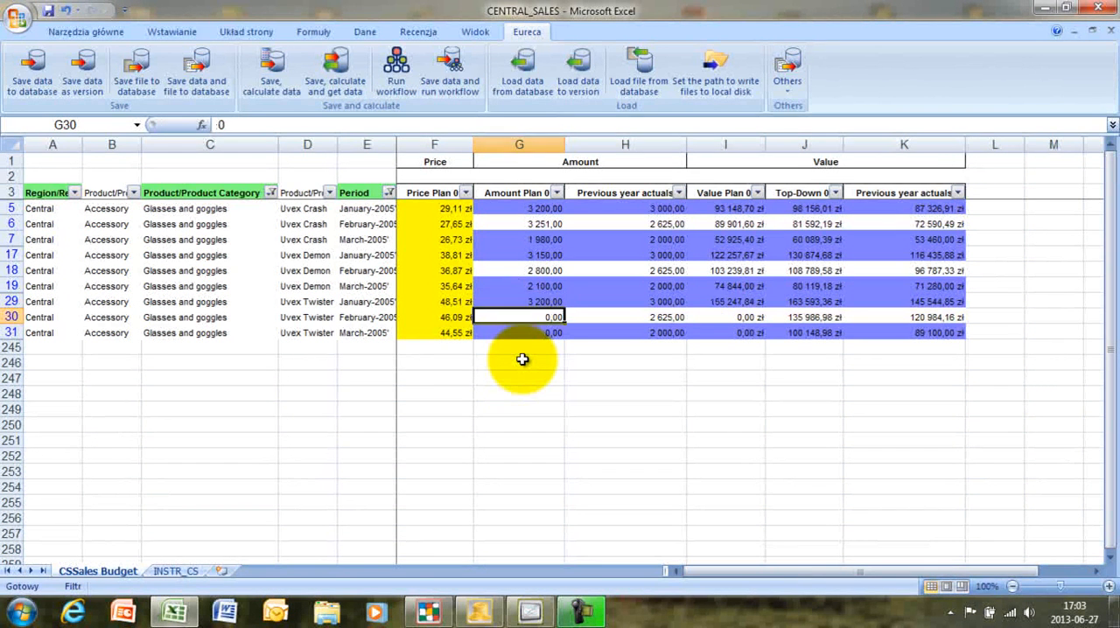
text(25)
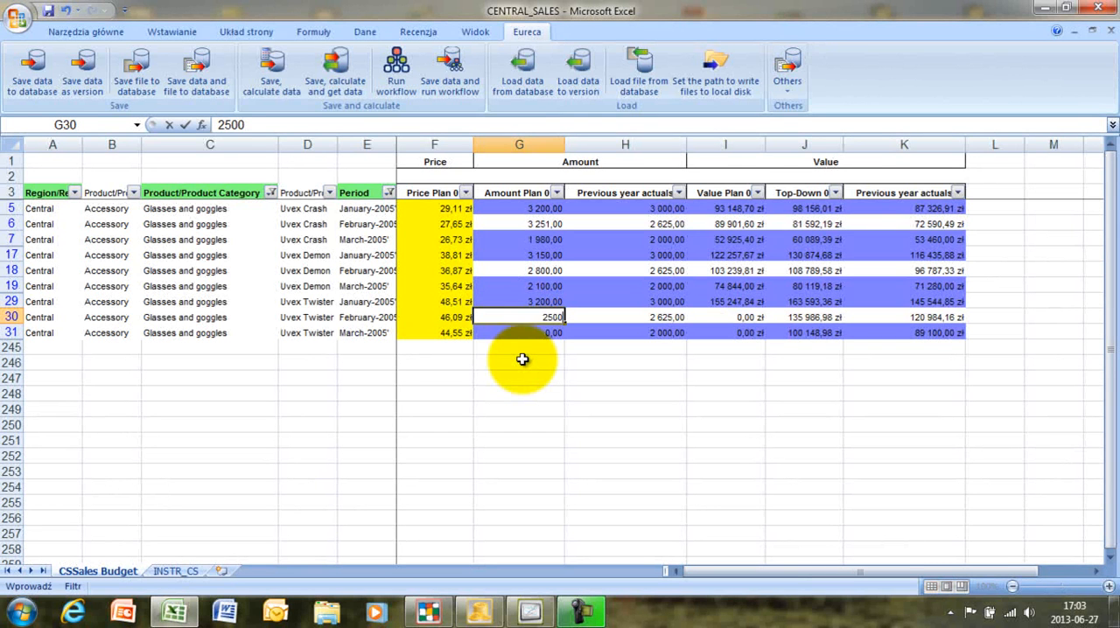
key(Return)
text(19)
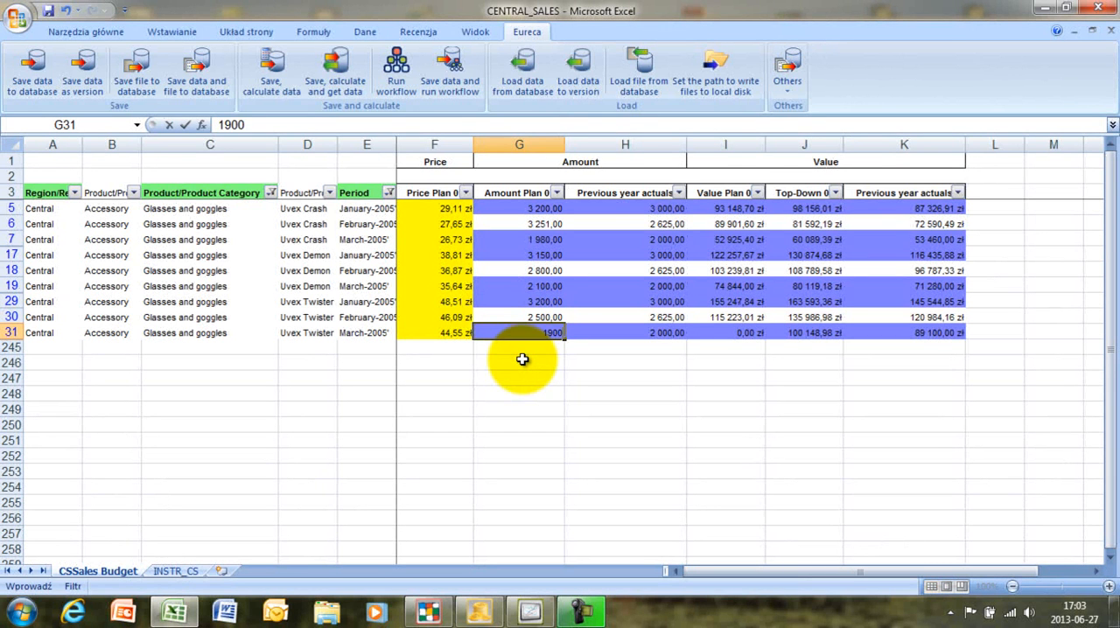
key(Return)
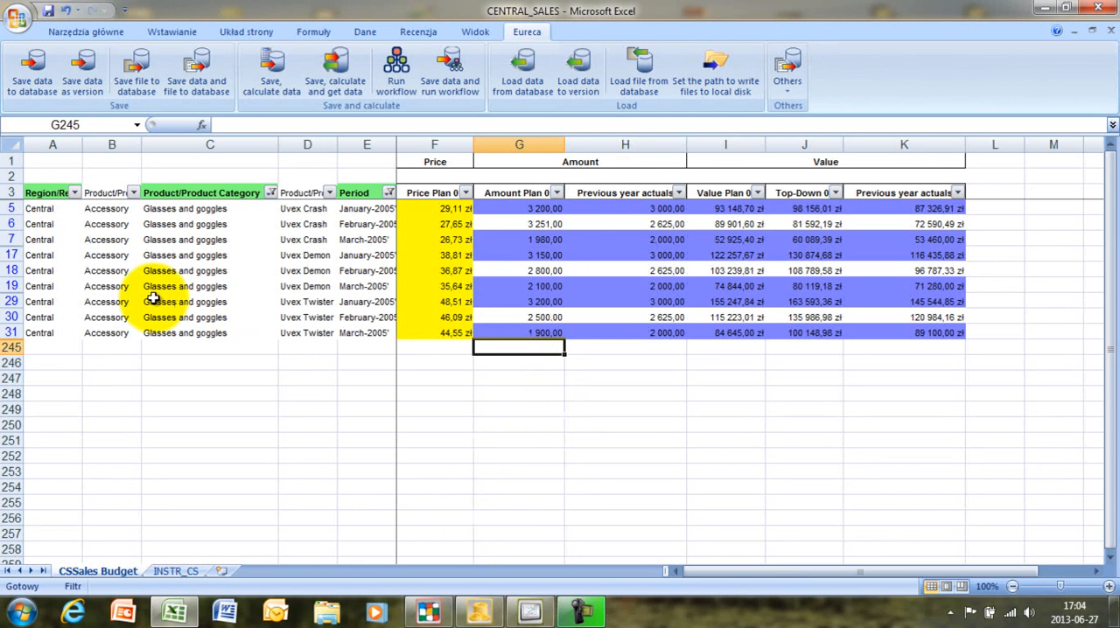
- Save the workbook's entered plan data to the database
click(35, 67)
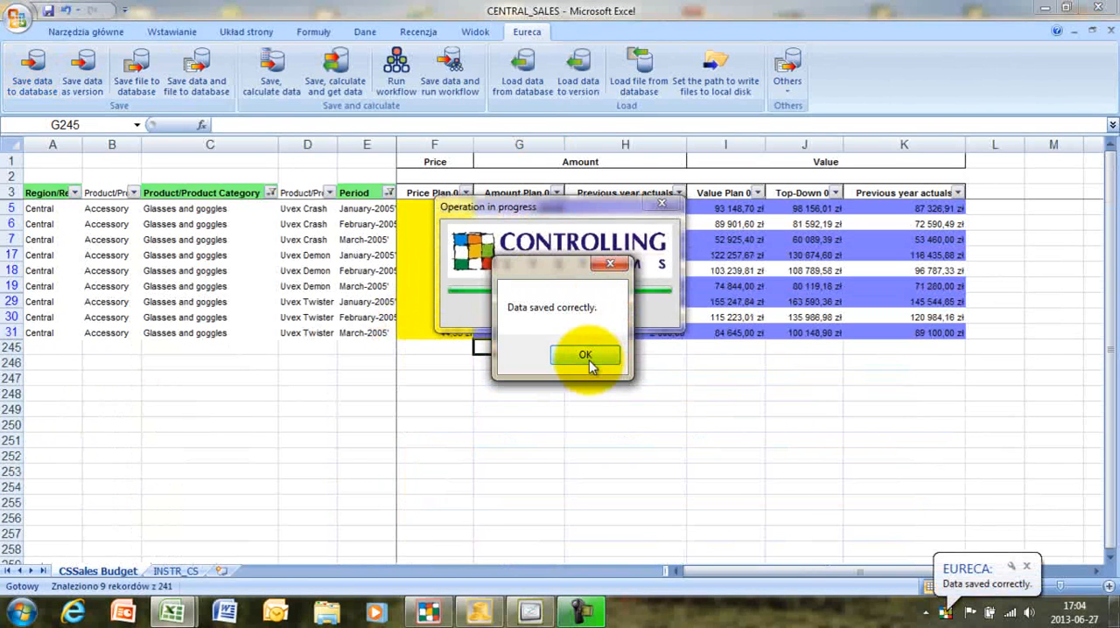
click(588, 358)
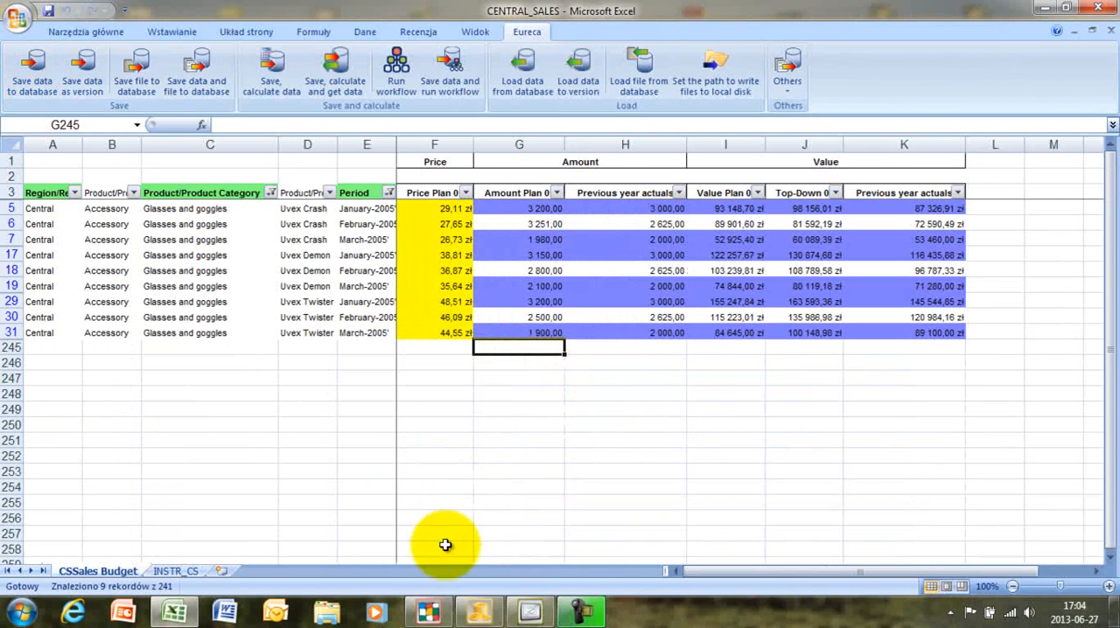
- Switch to Budgeting and show the budget data of Uvex Crash under Central's Accessory, Glasses and goggles
click(496, 615)
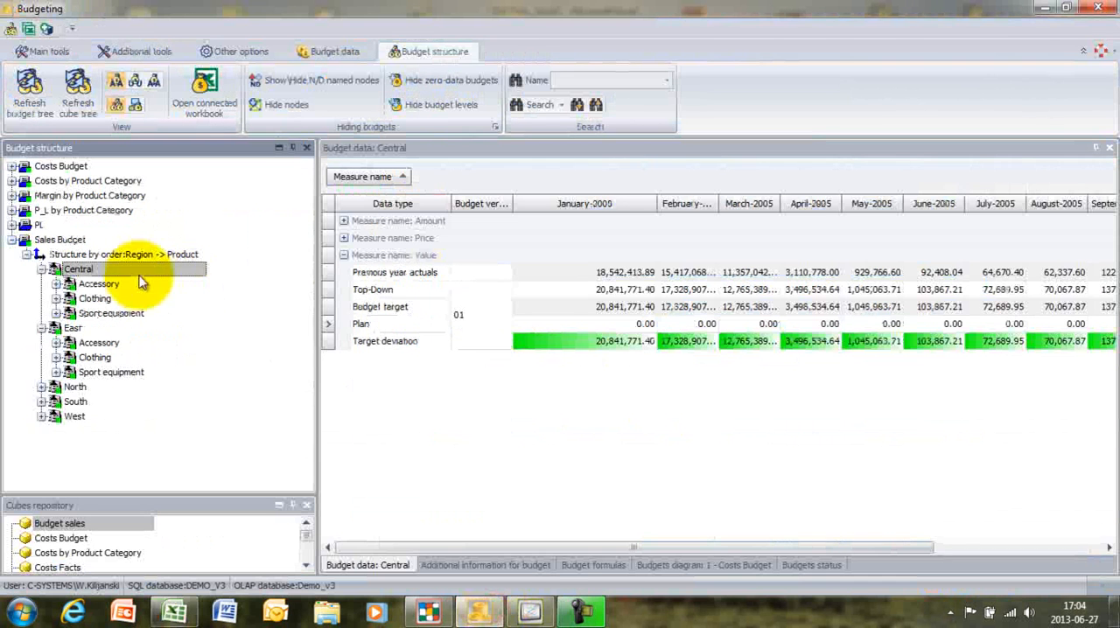
double_click(61, 285)
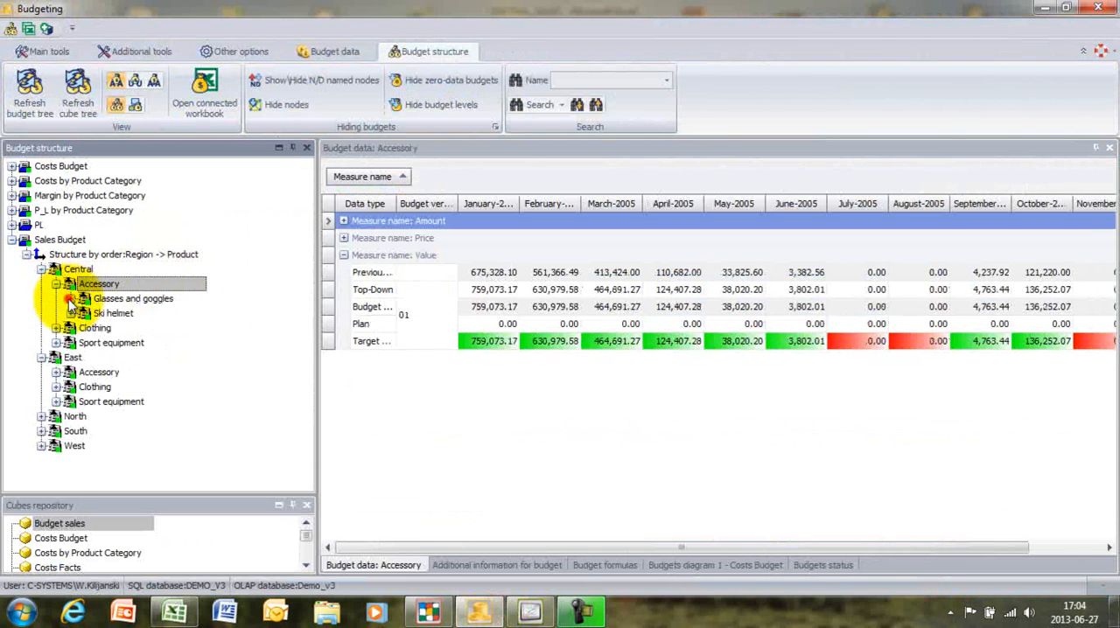
double_click(122, 298)
click(130, 313)
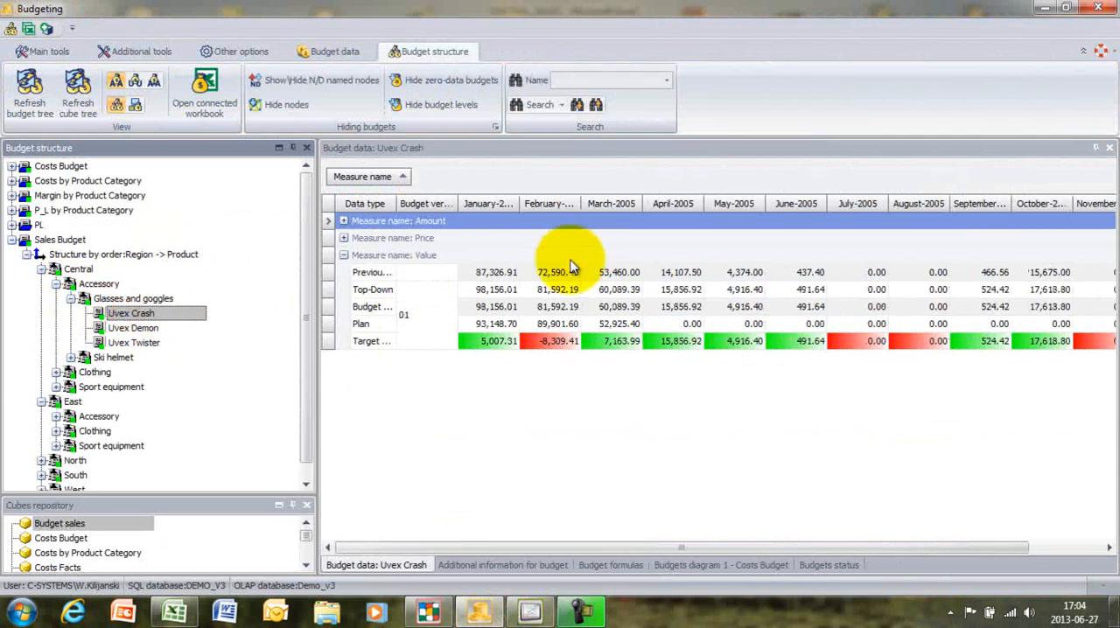
- Widen the Data type column and examine Uvex Crash's monthly target deviations in the Value measure
click(481, 273)
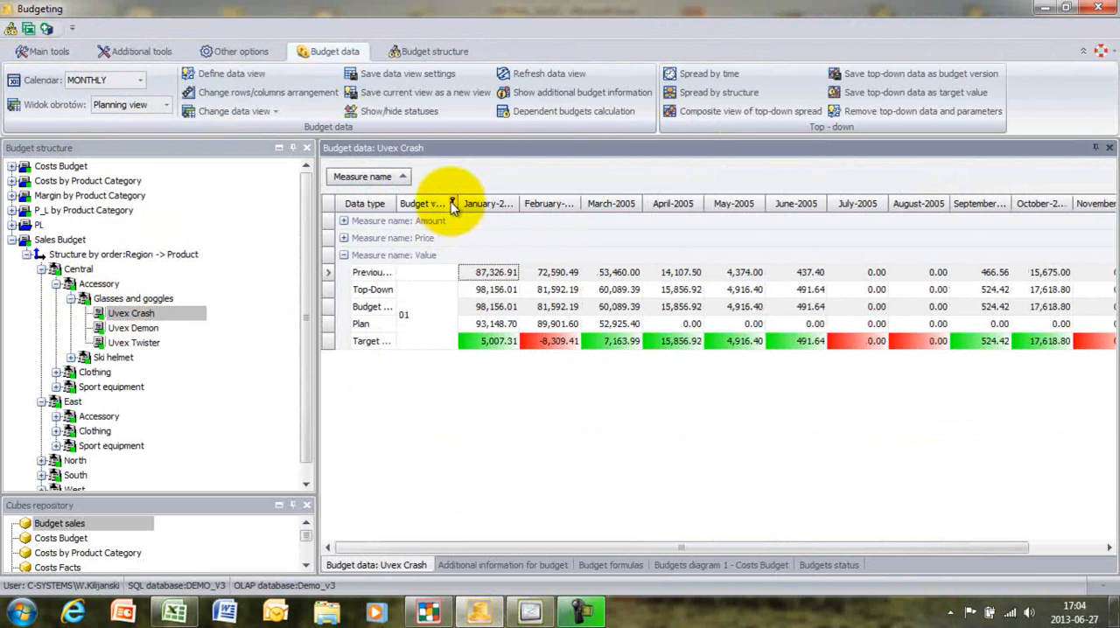
drag(396, 203, 458, 205)
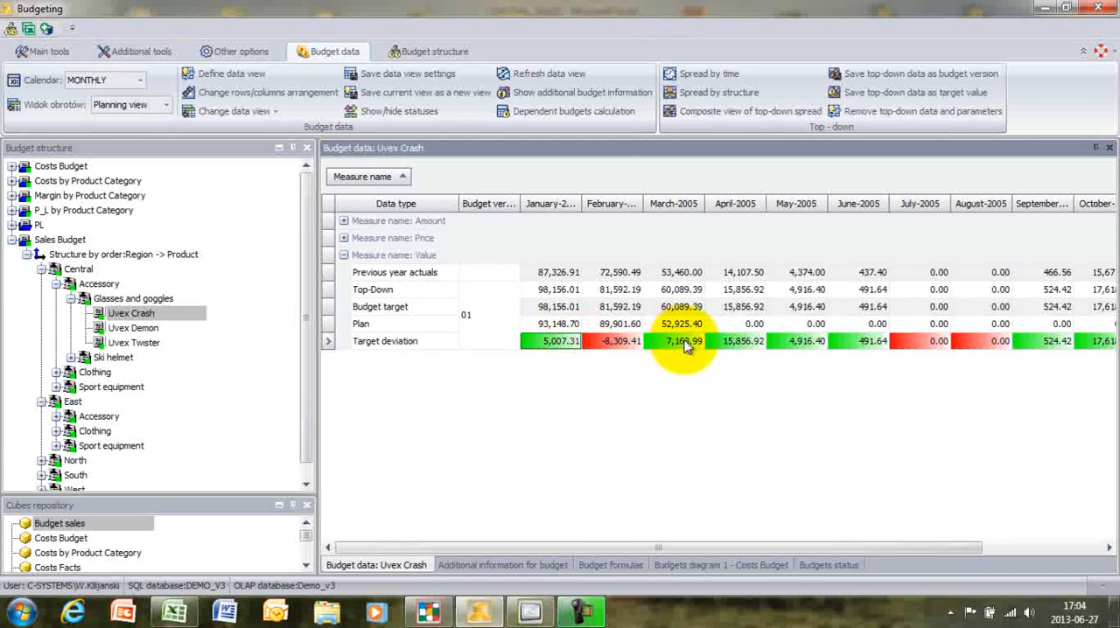
click(849, 343)
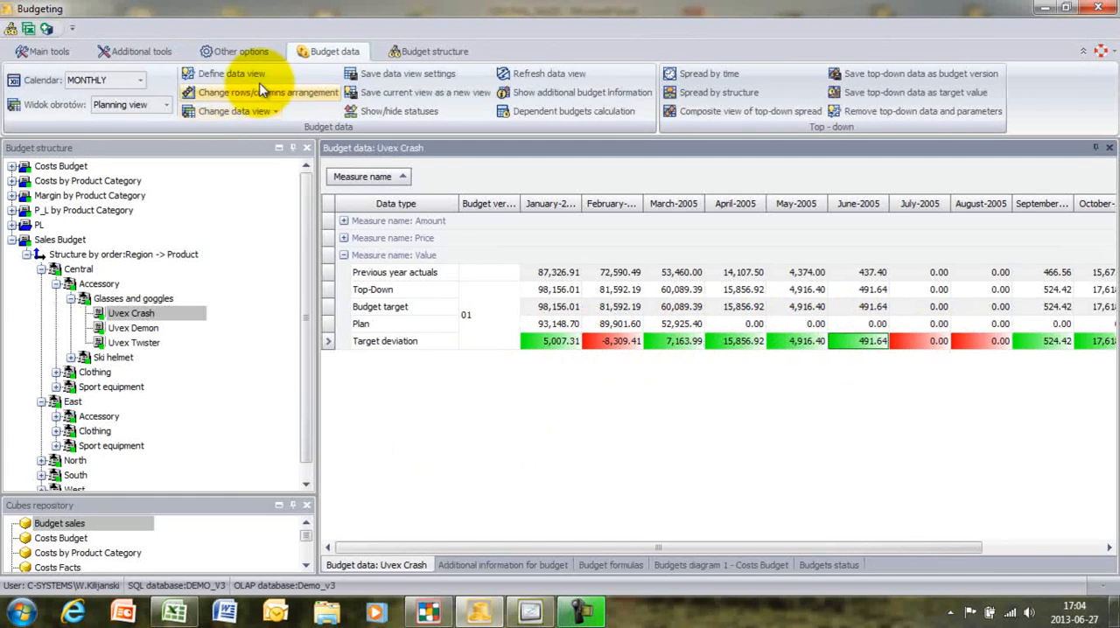
- Calculate the budgets with changed values for budget period 2005
click(39, 51)
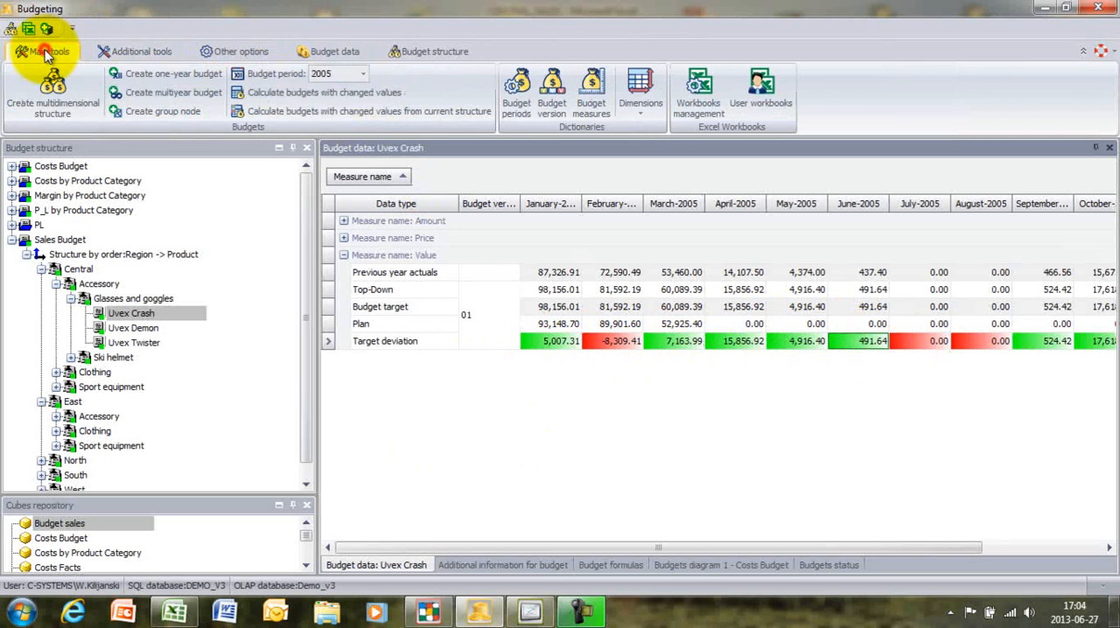
click(297, 95)
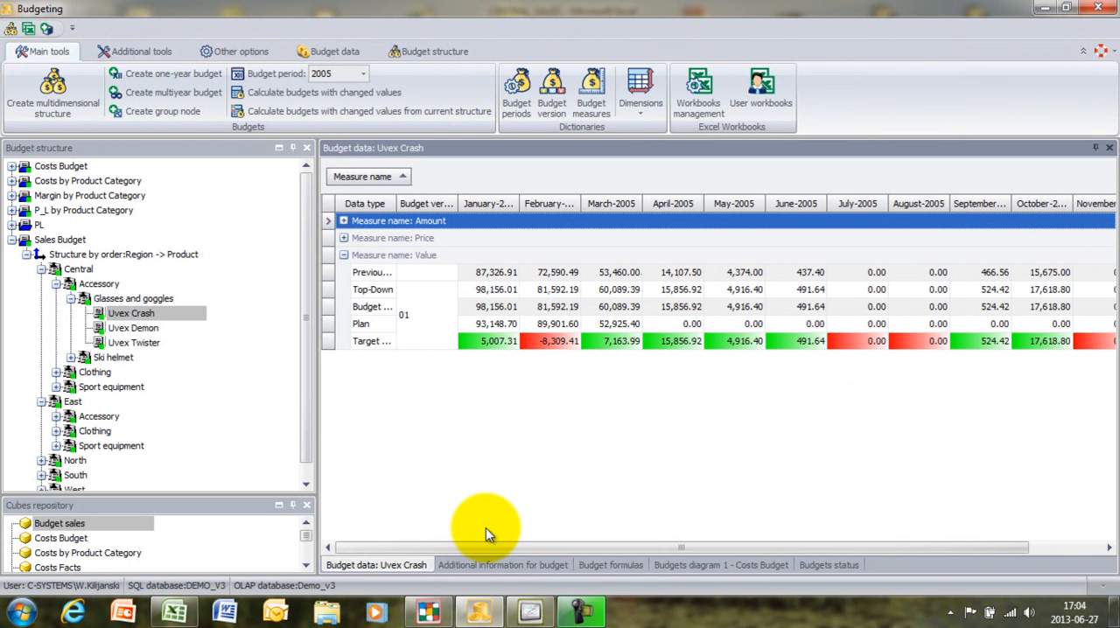
- Open a new condition for searching budgets according to budget status
click(419, 53)
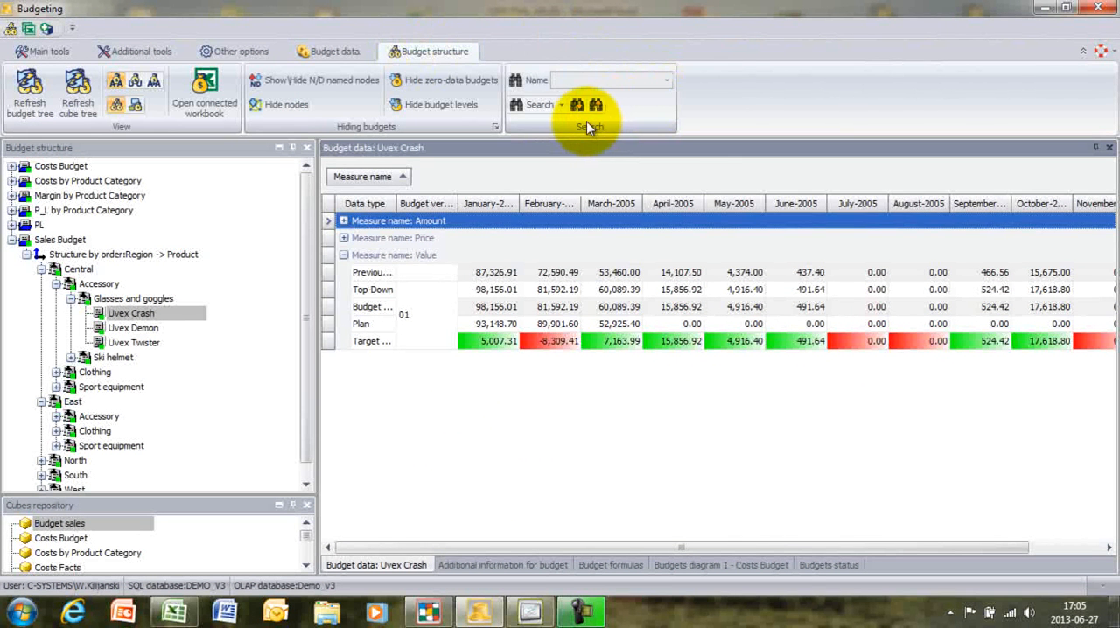
click(564, 107)
mouse_move(687, 186)
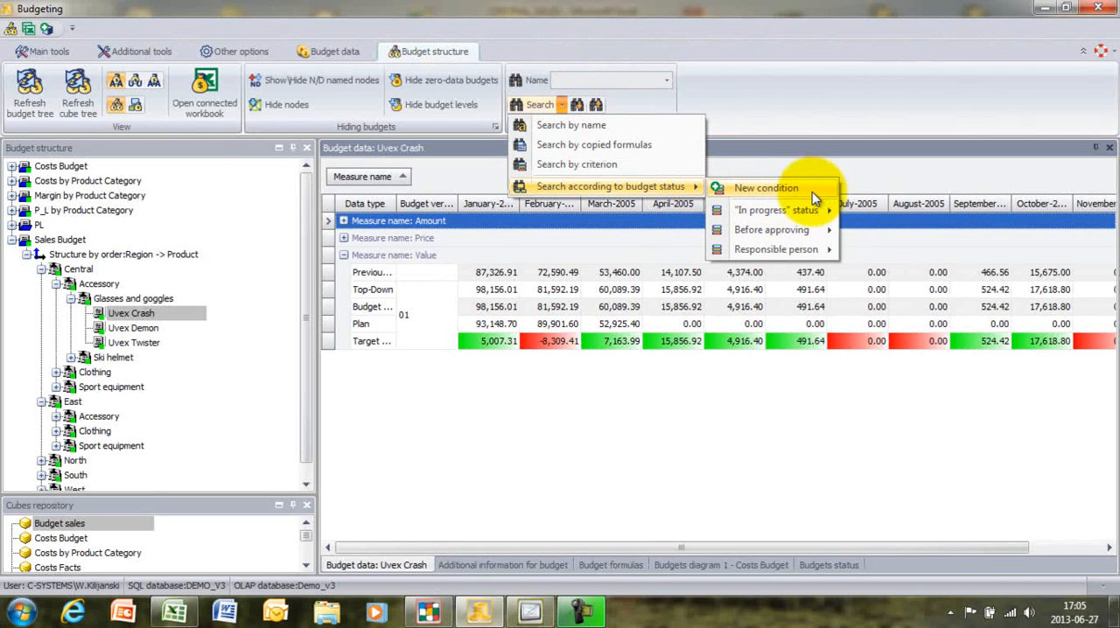
mouse_move(812, 225)
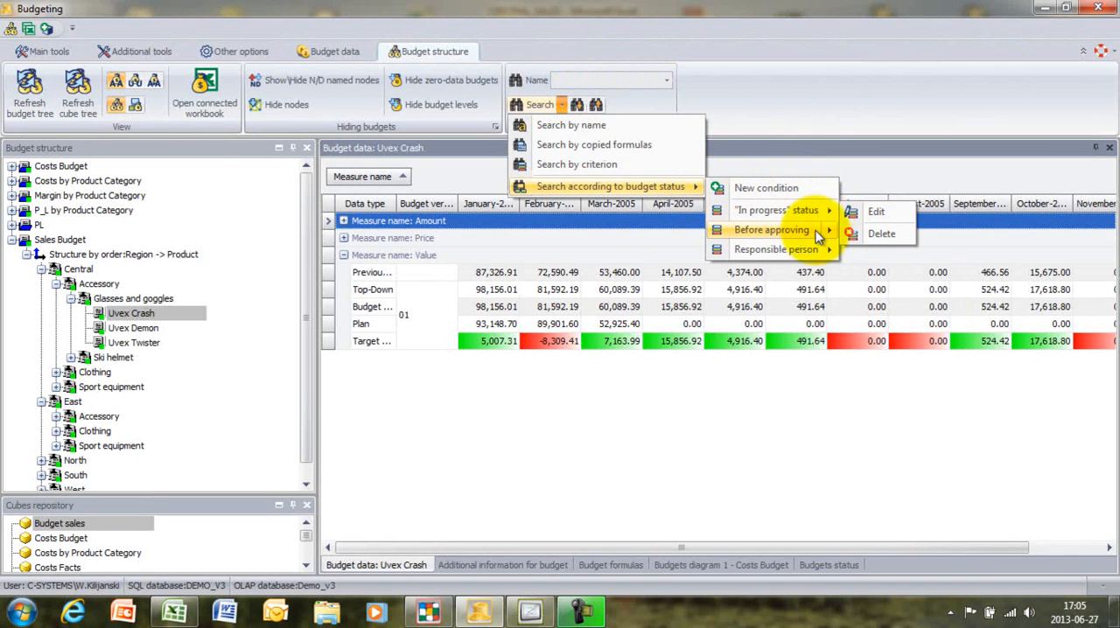
mouse_move(824, 253)
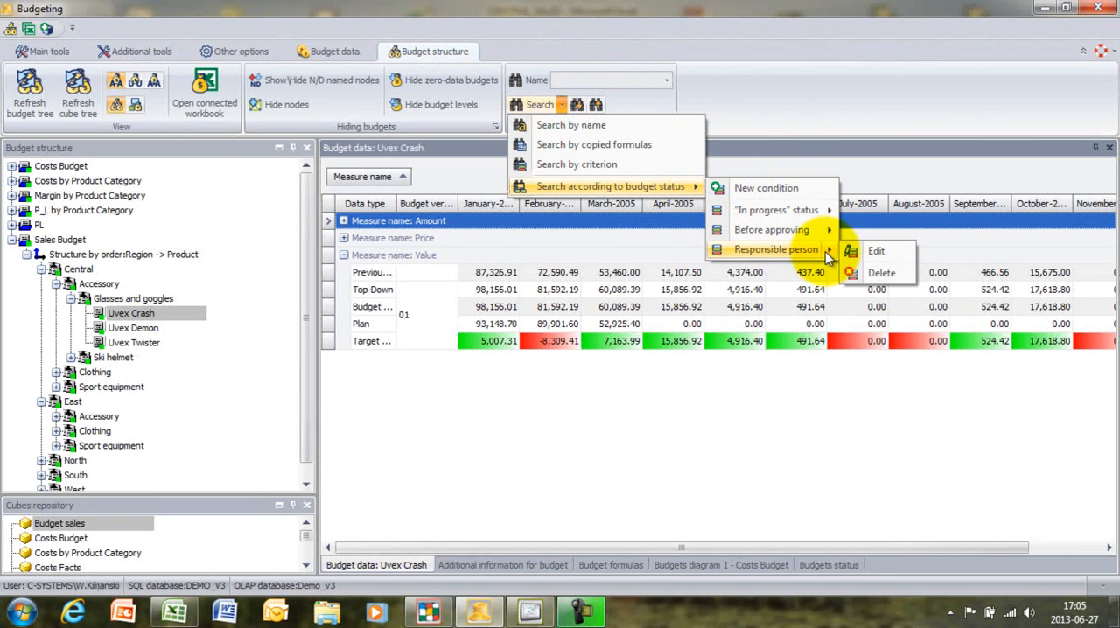
click(804, 190)
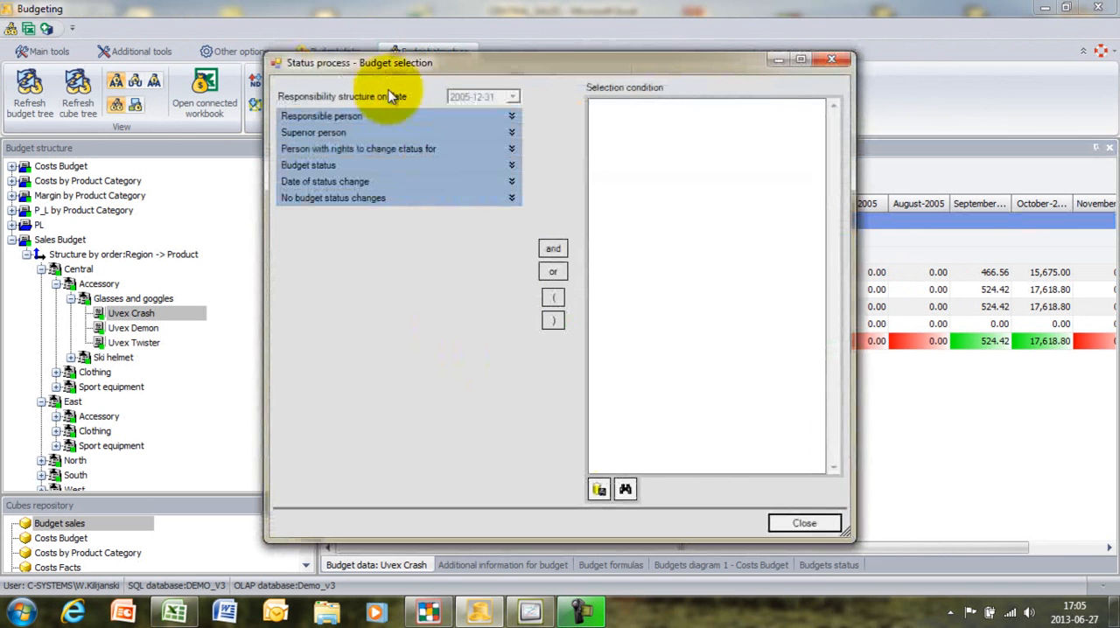
- Examine the responsible person, superior person, budget status and no-status-change criteria, and close the budget selection
click(512, 116)
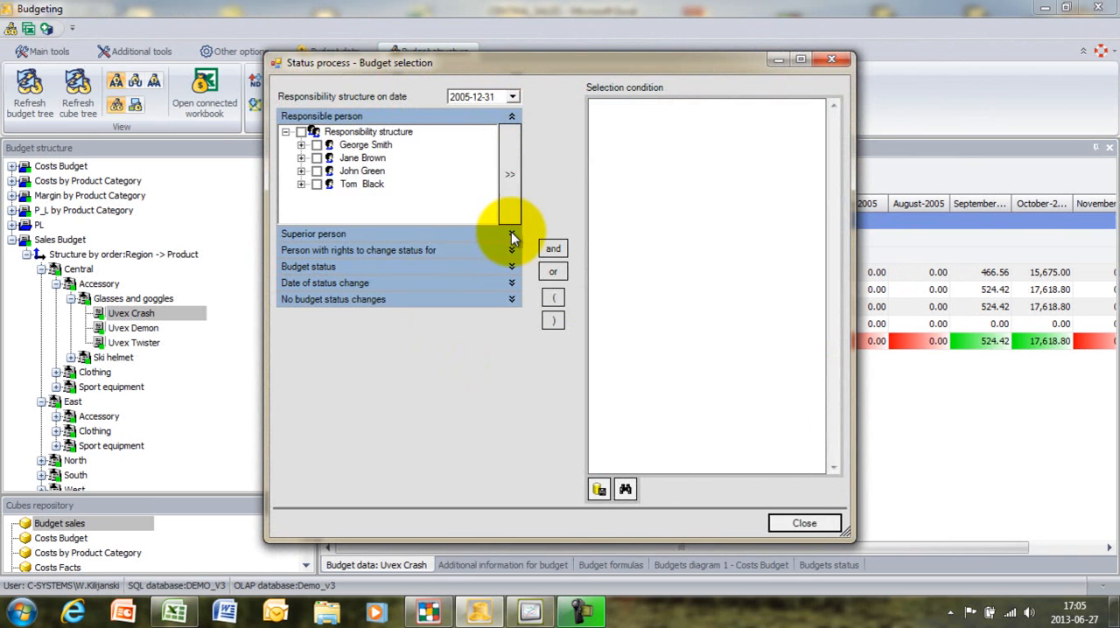
click(301, 184)
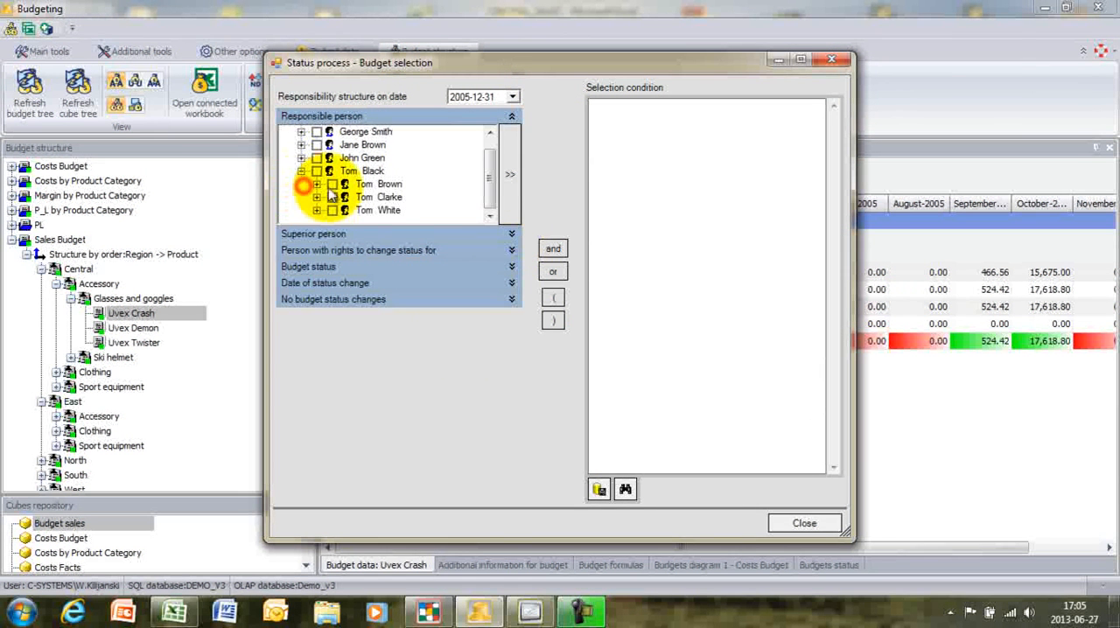
click(512, 234)
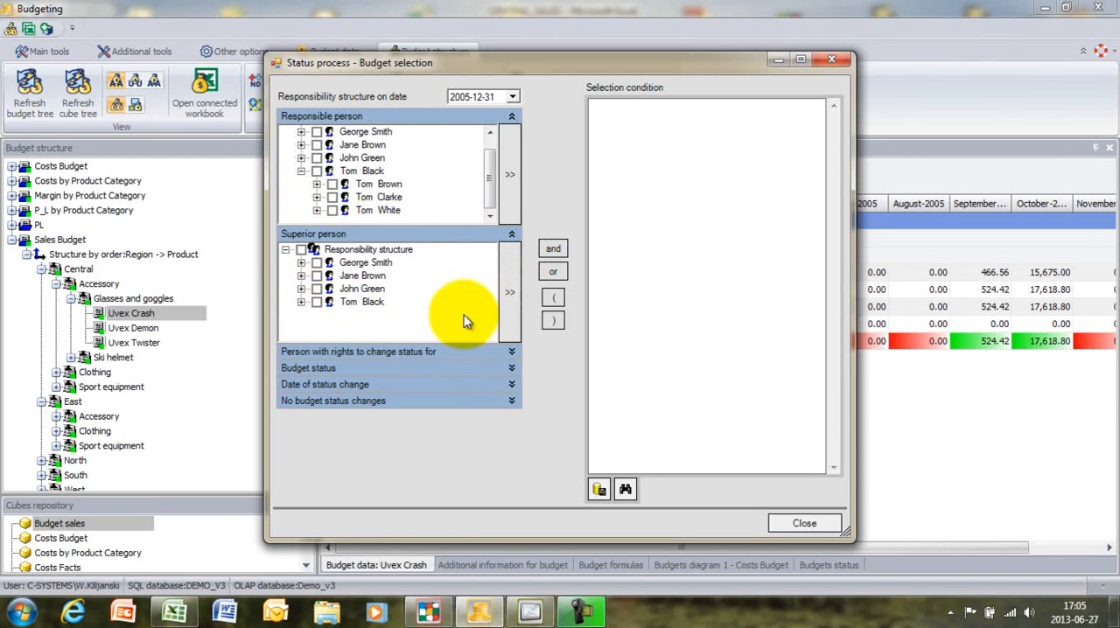
click(512, 369)
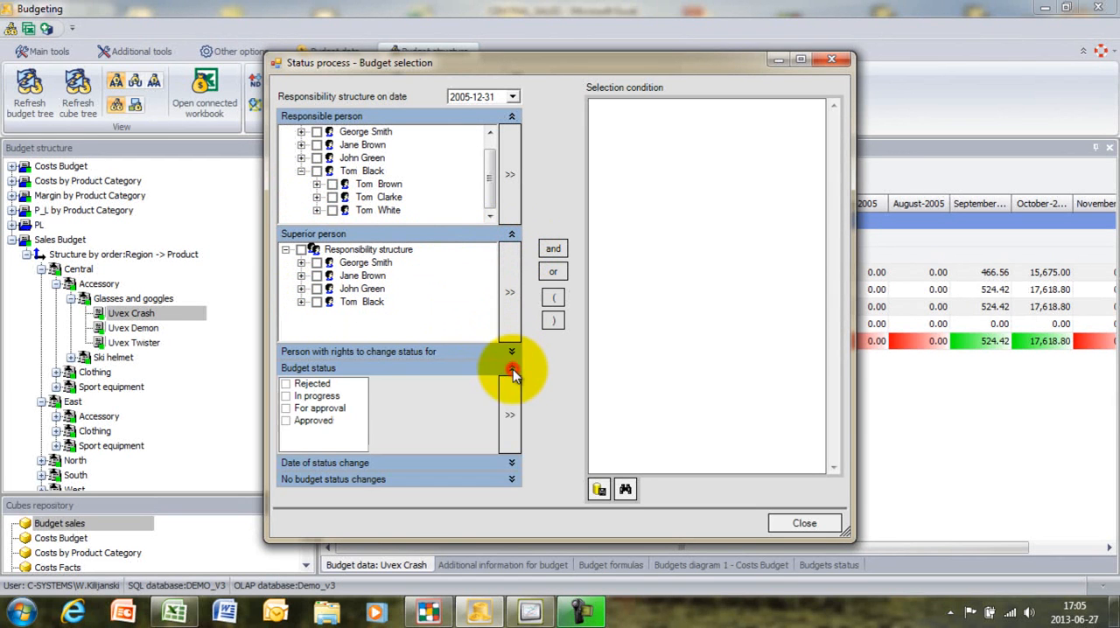
click(513, 479)
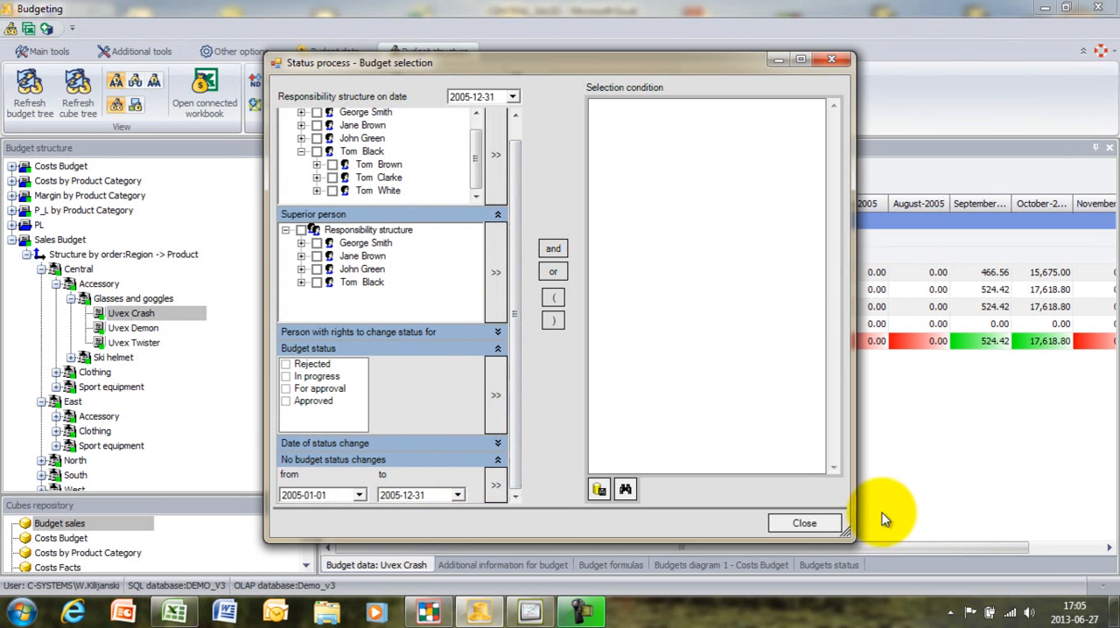
click(807, 524)
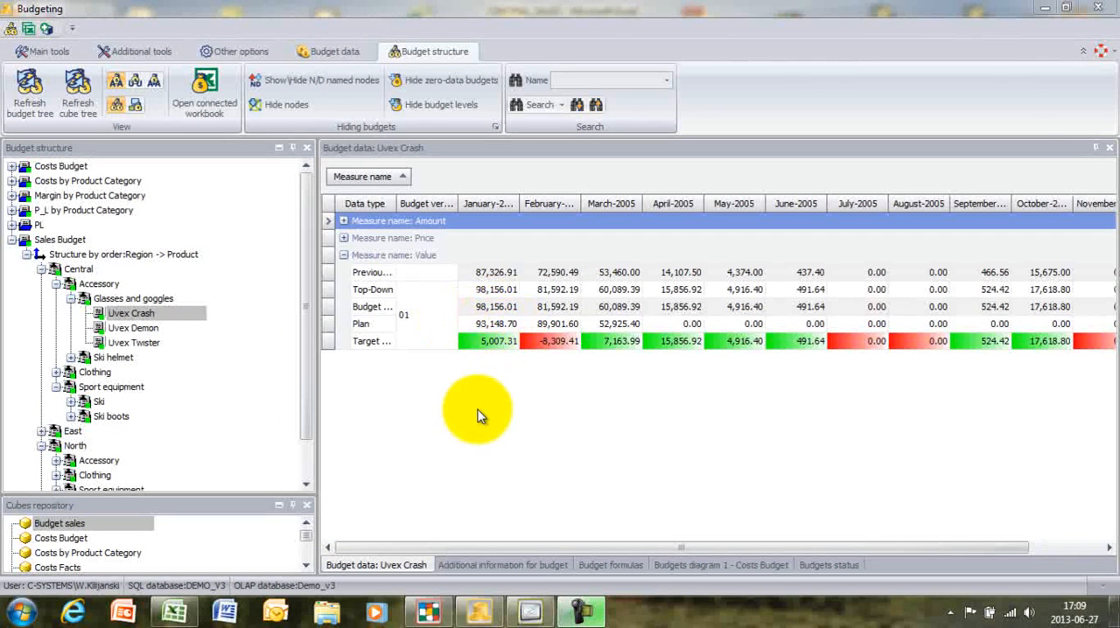
- Show the budget data of Uvex Demon and Uvex Twister, and widen the Data type column
click(137, 327)
click(145, 345)
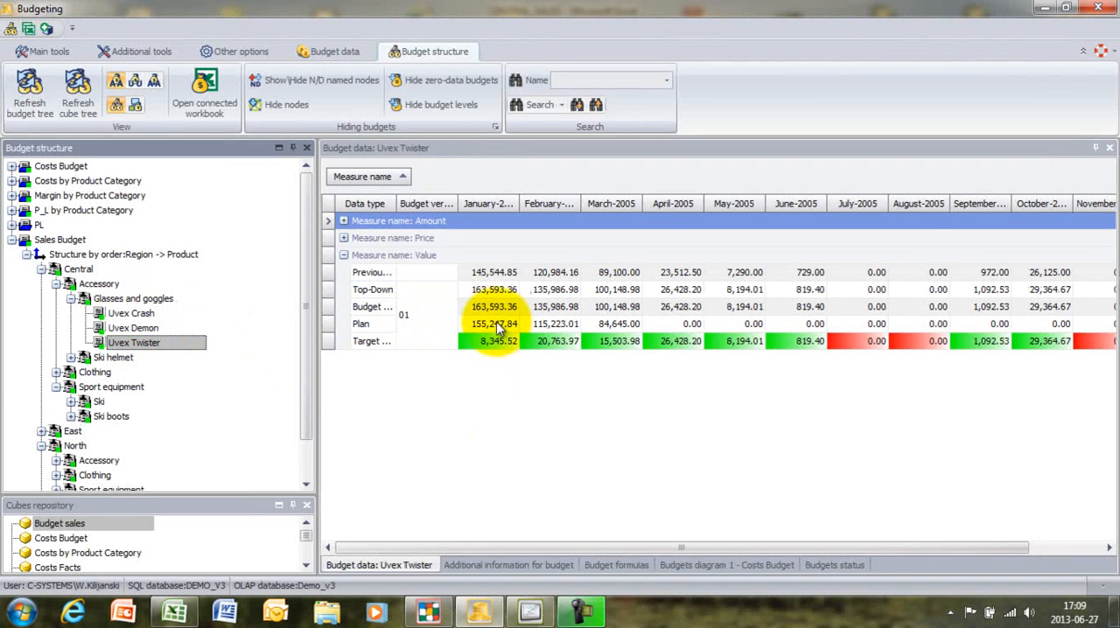
drag(397, 203, 418, 209)
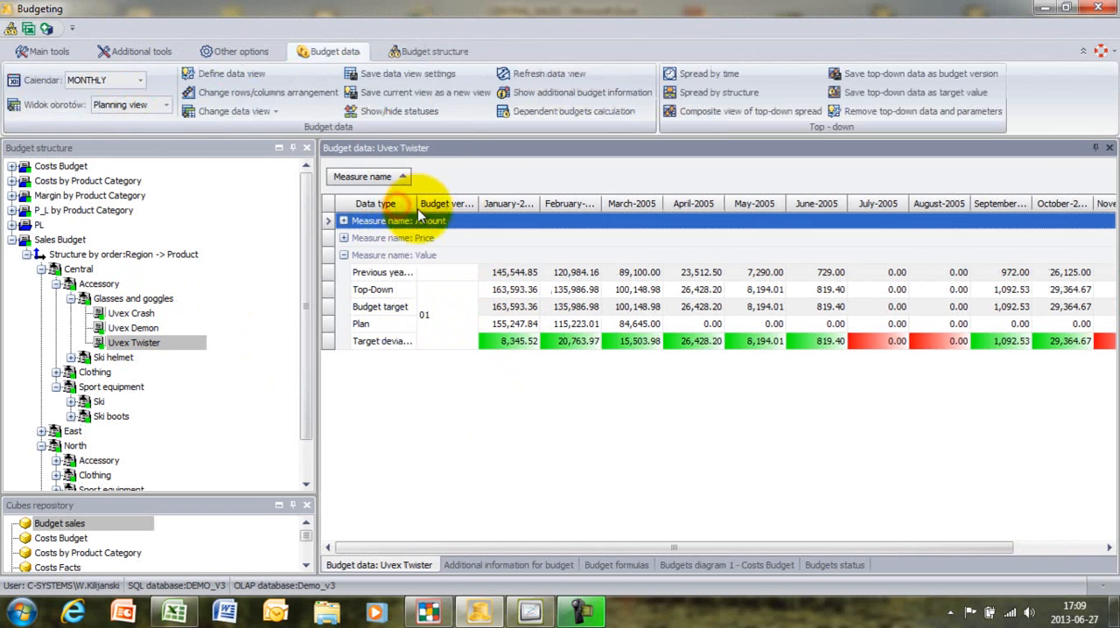
- Review the budget data of Glasses and goggles, the whole Sales Budget, and 1.SALE REVENUE within the PL budget
click(155, 302)
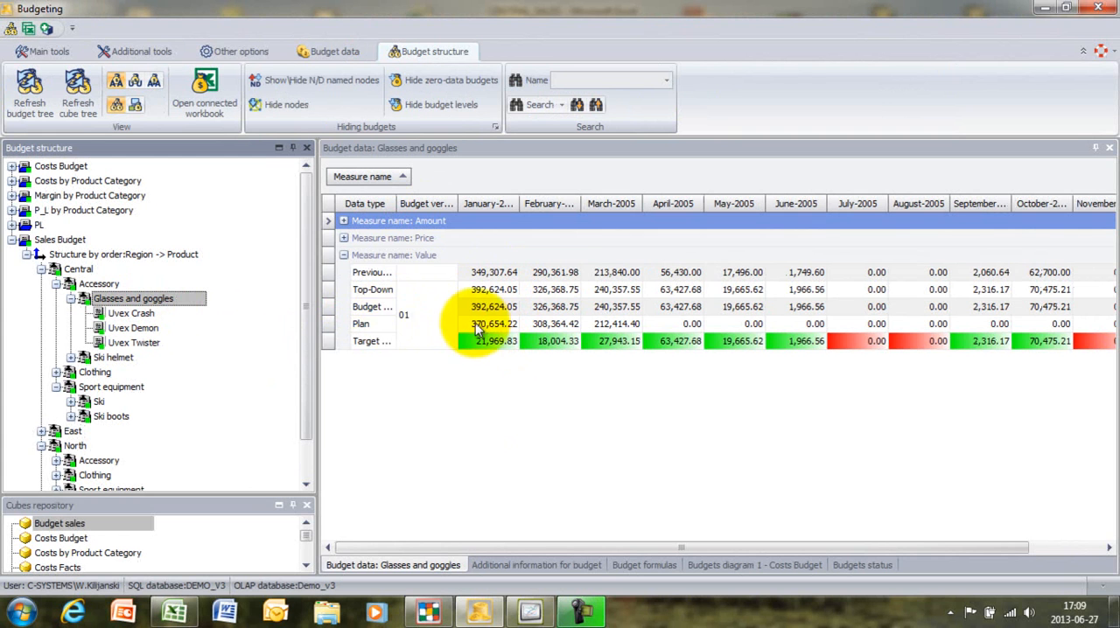
click(70, 242)
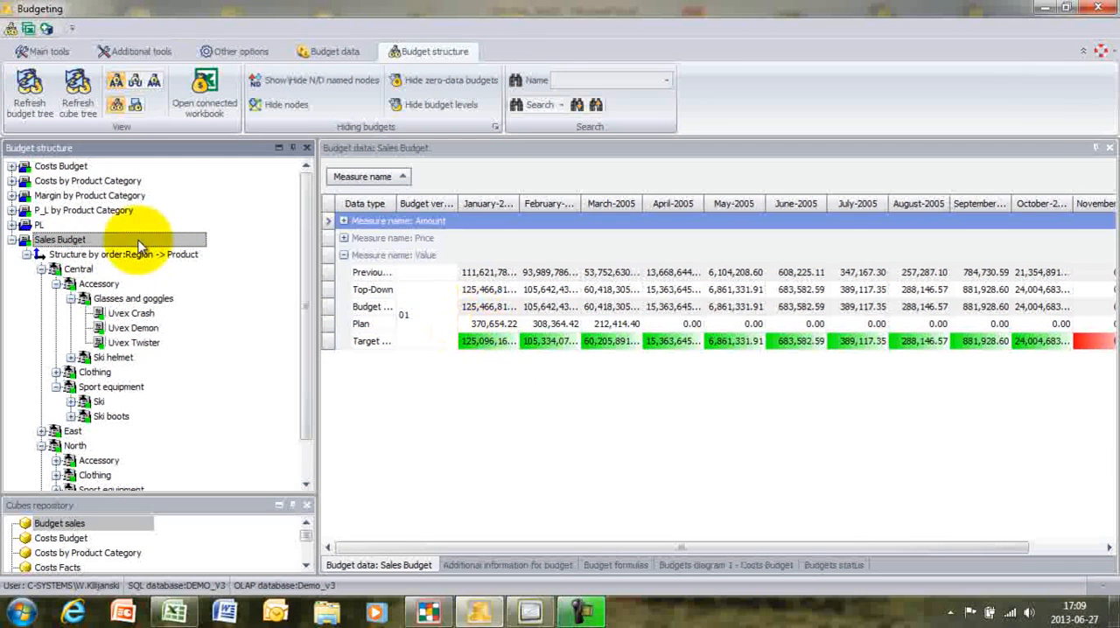
double_click(24, 226)
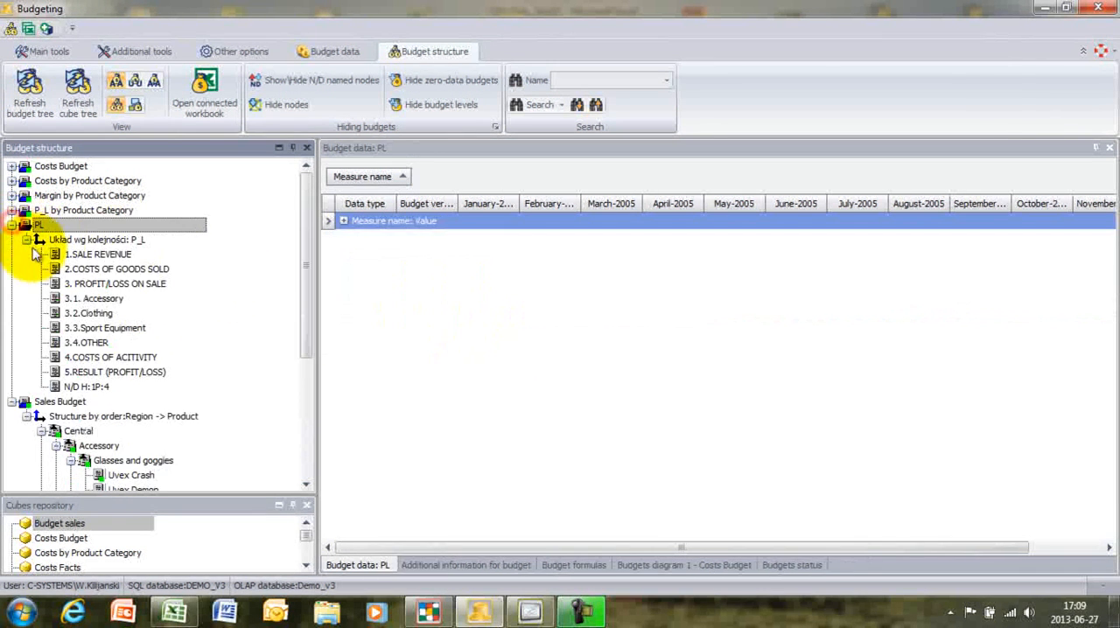
click(87, 253)
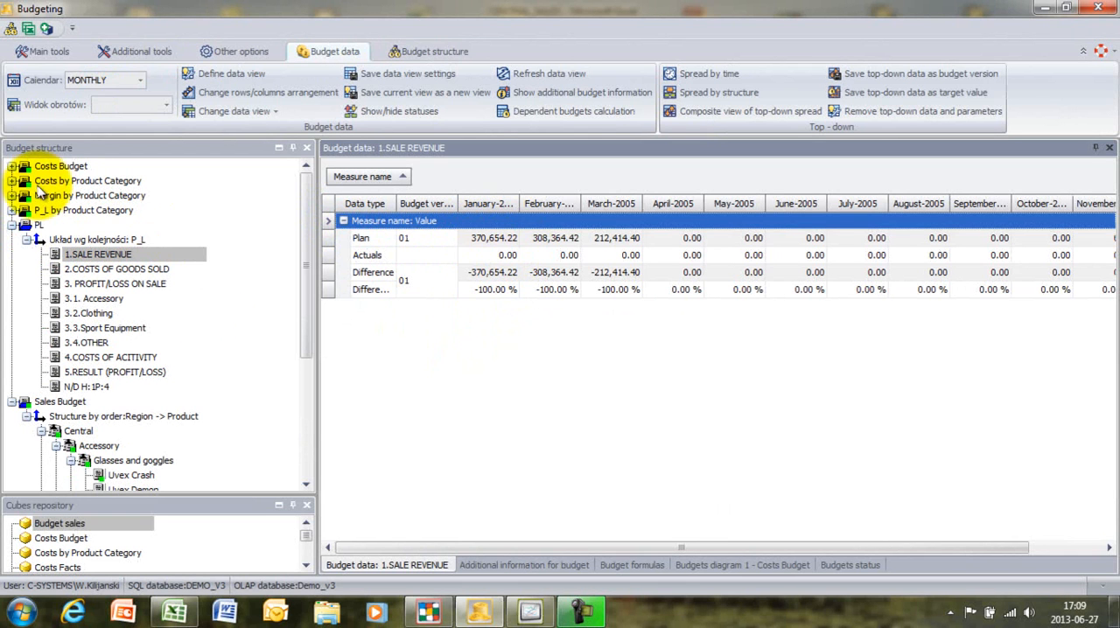
- Collapse the PL and Sales Budget trees, enlarge the cubes repository, and select the Budget sales cube
click(12, 226)
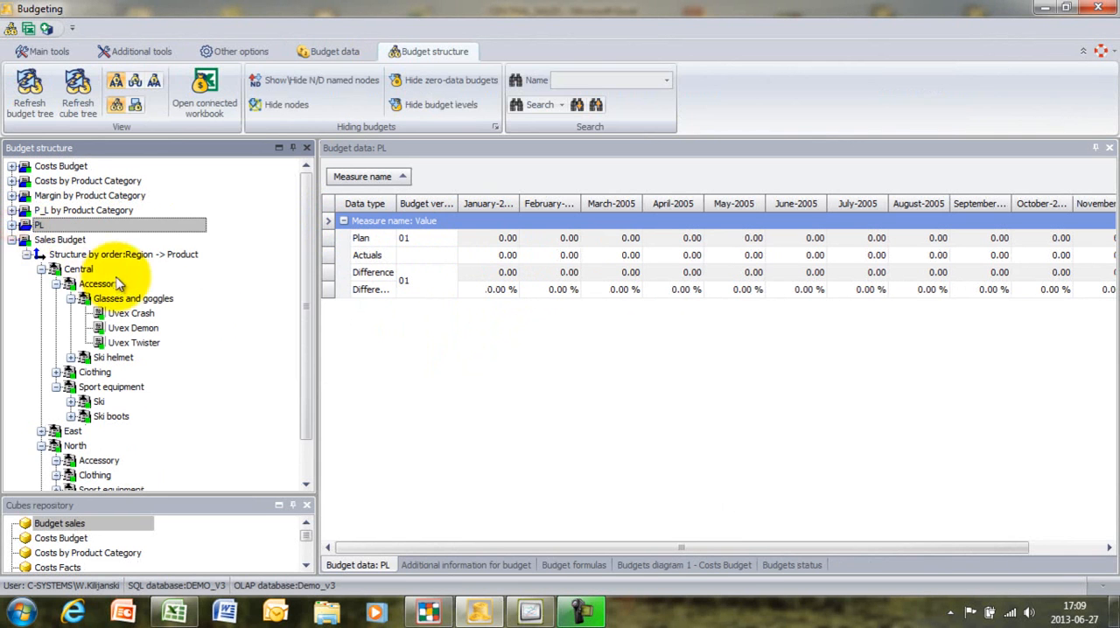
click(12, 242)
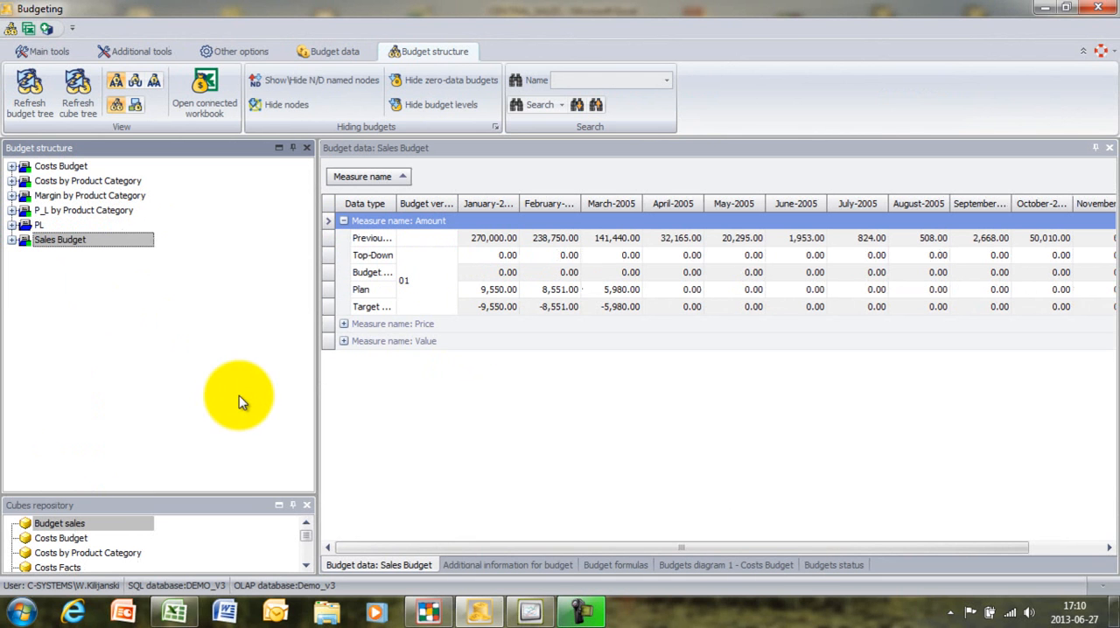
drag(249, 494, 223, 304)
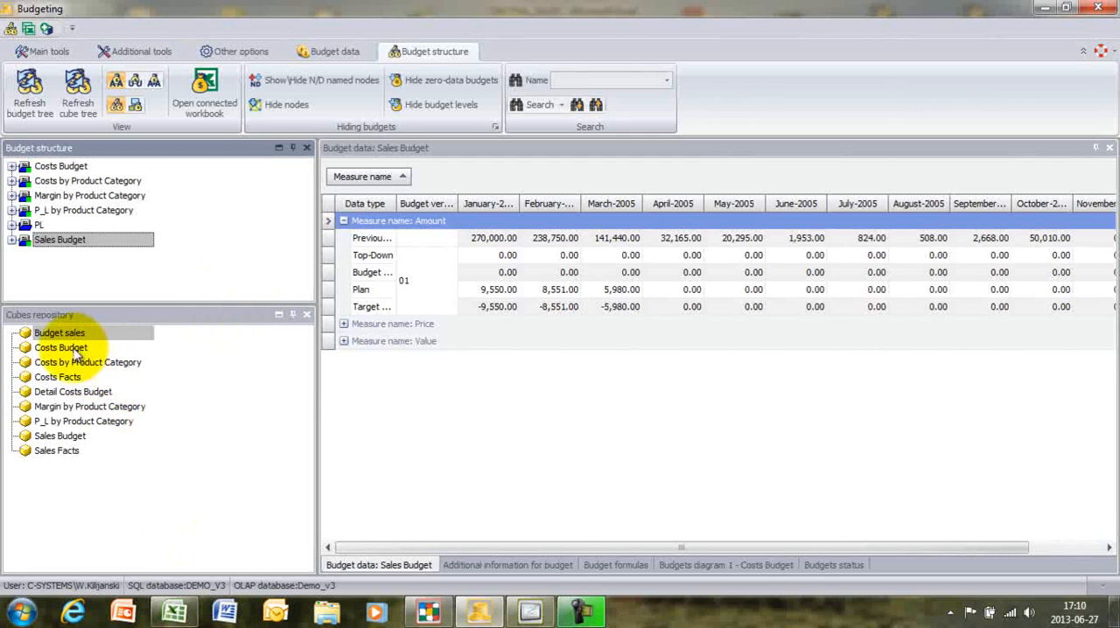
click(103, 333)
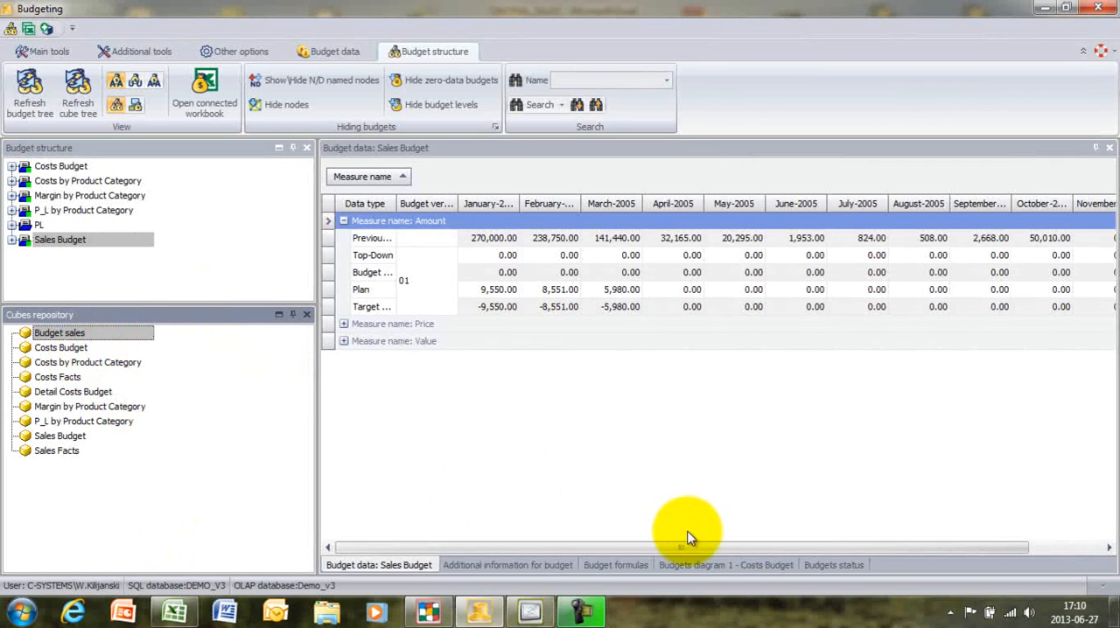
- Open Budgets diagram 1 for the Sales Budget, and show its pivot field list, made taller
click(711, 566)
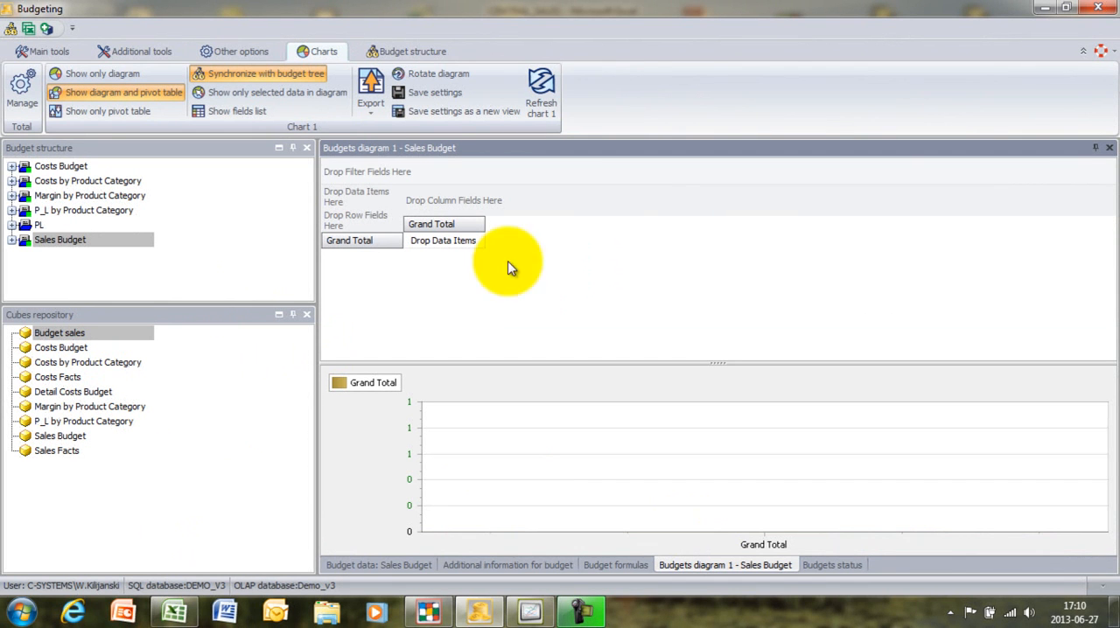
right_click(533, 192)
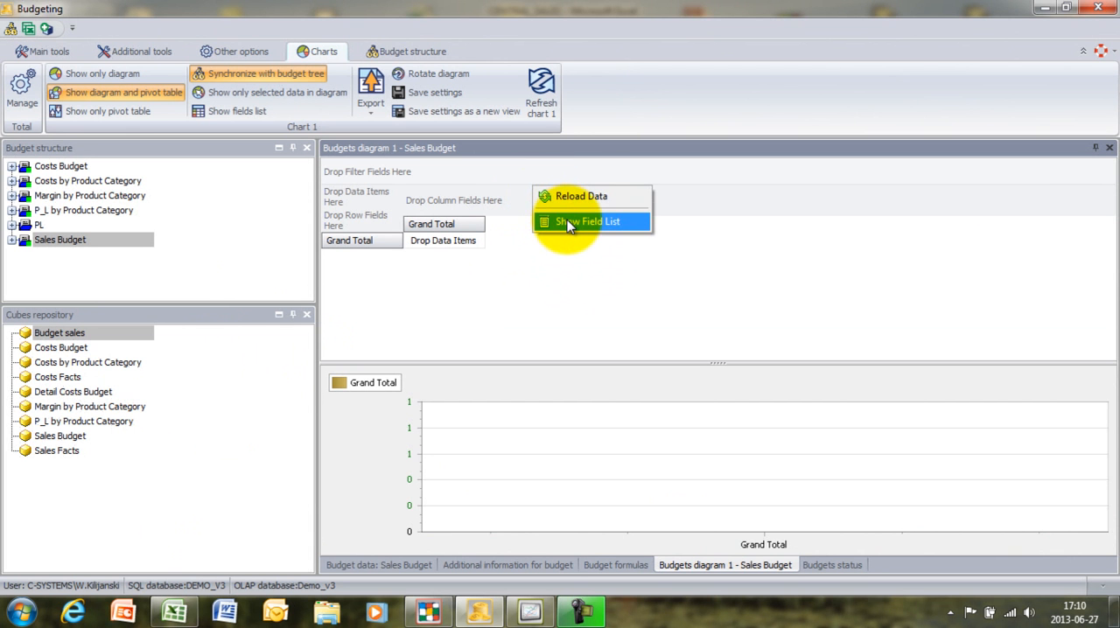
click(567, 221)
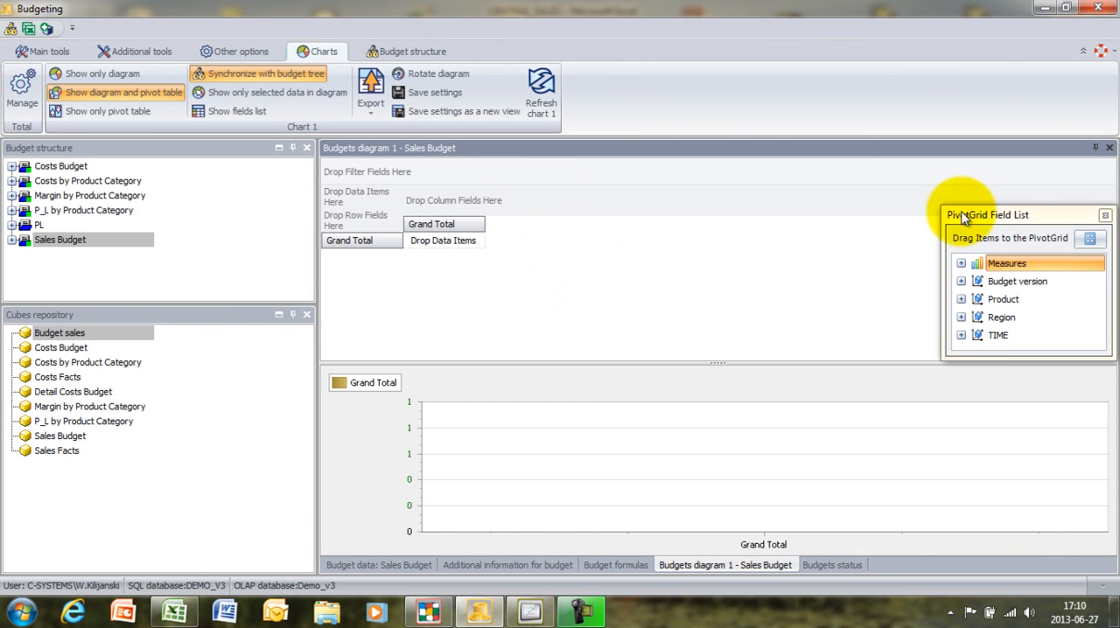
drag(1024, 216, 1015, 44)
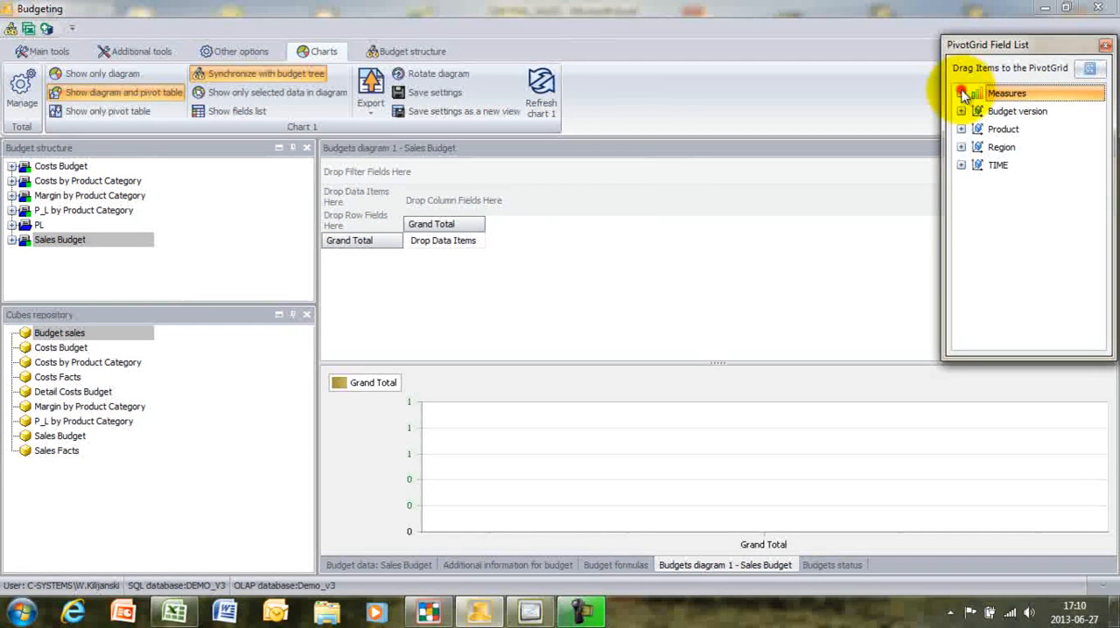
- Add the Sales Budget measures Value Actuals and Value Plan as data items of the pivot table
click(961, 93)
click(987, 116)
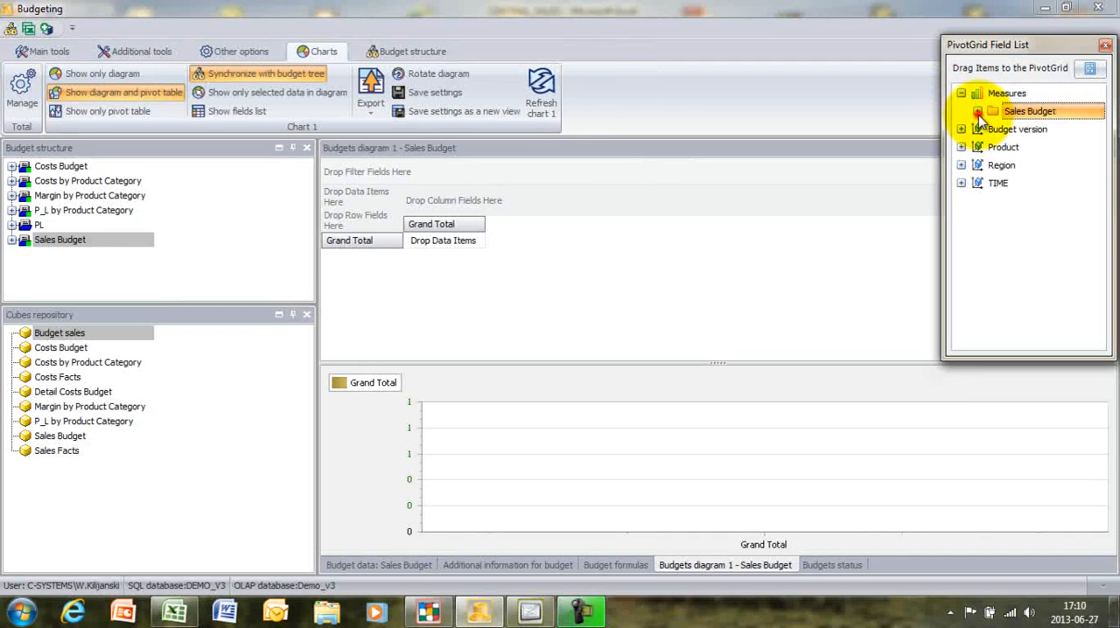
click(977, 111)
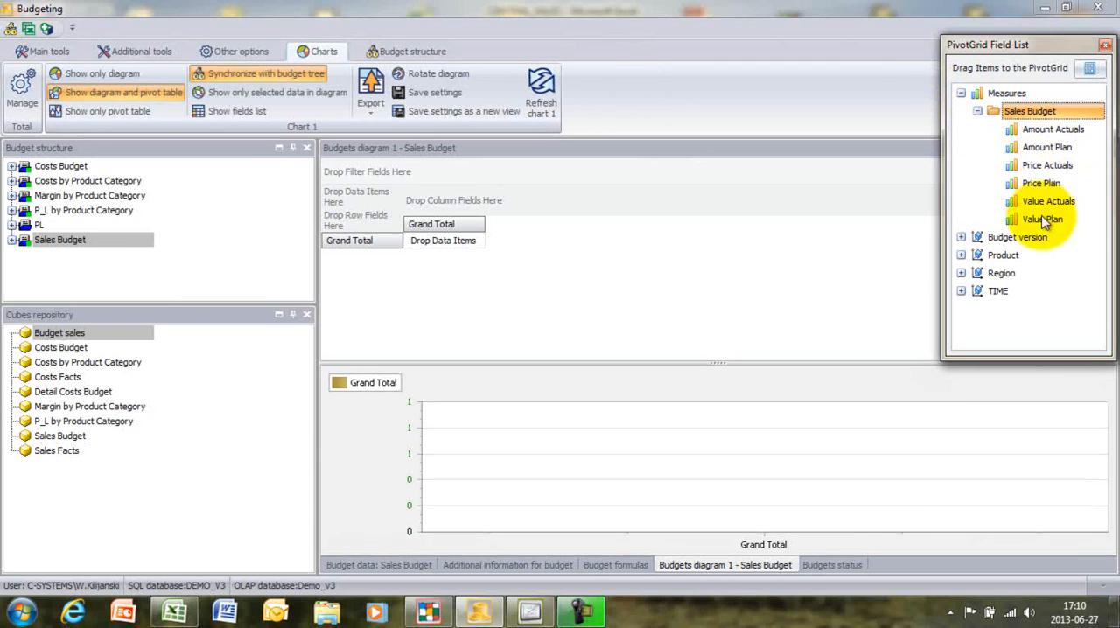
double_click(1043, 202)
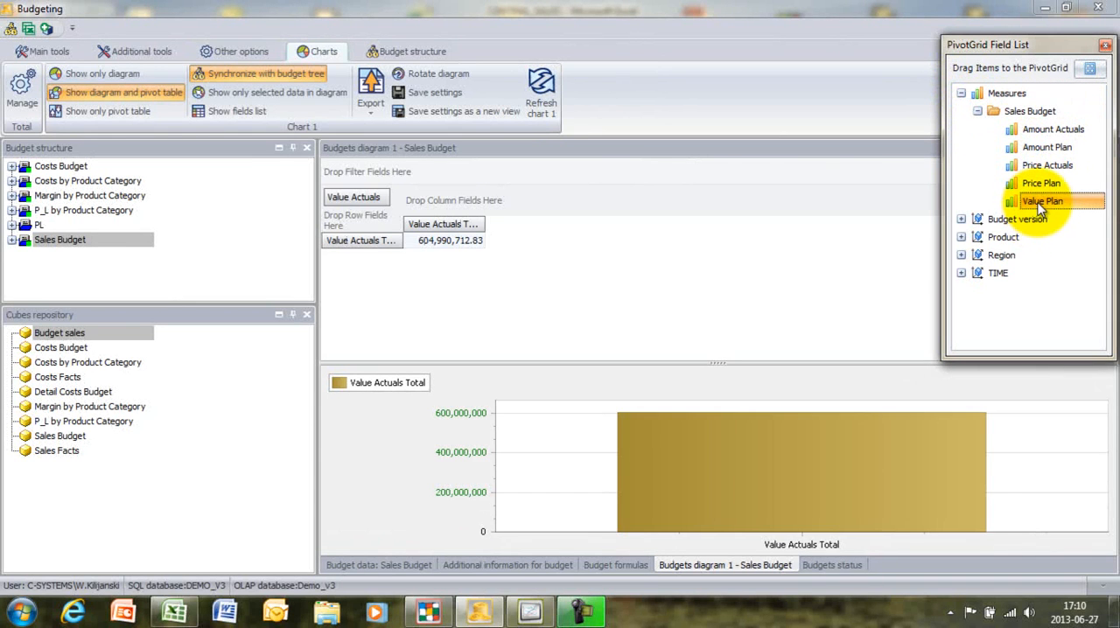
double_click(1041, 203)
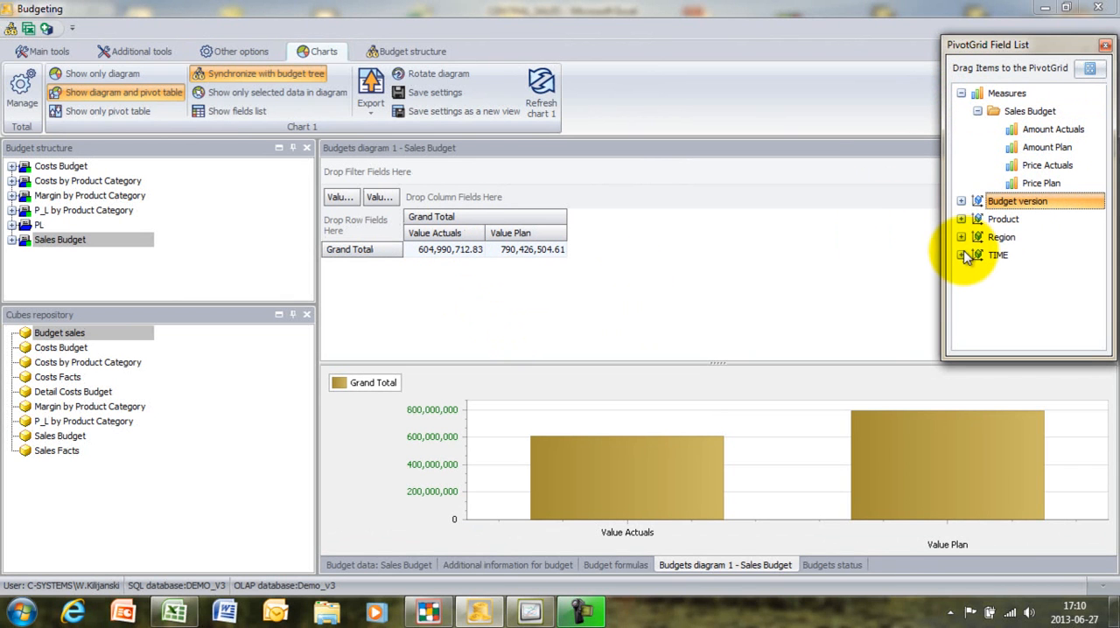
- Place Budget version and the BUDGET PERIOD time hierarchy in the pivot table's filter fields
click(961, 201)
click(1025, 222)
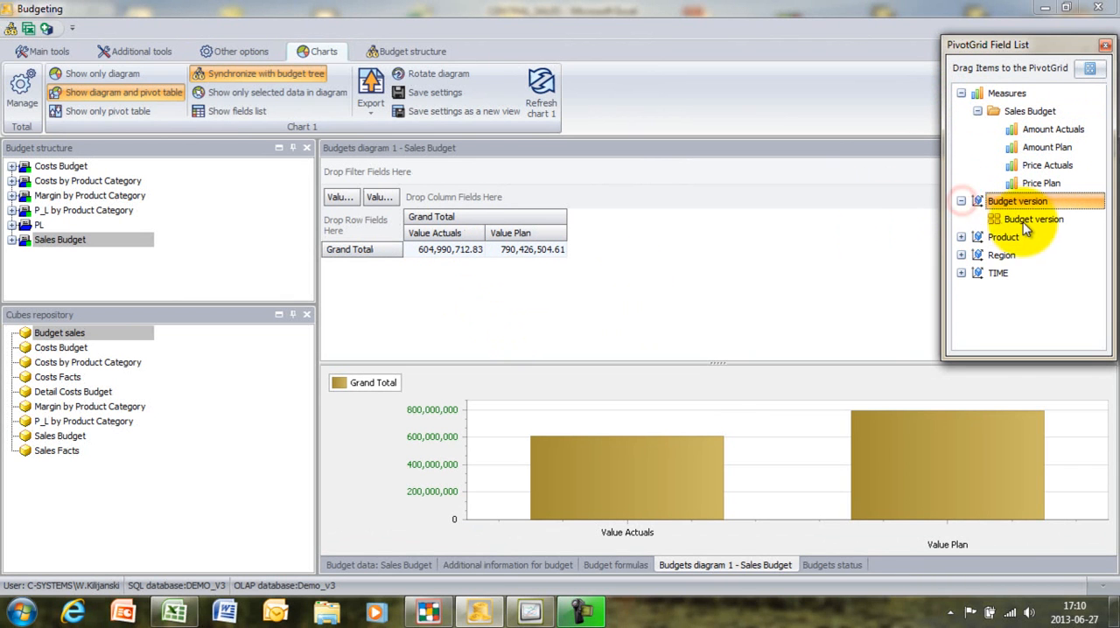
drag(1029, 225, 363, 172)
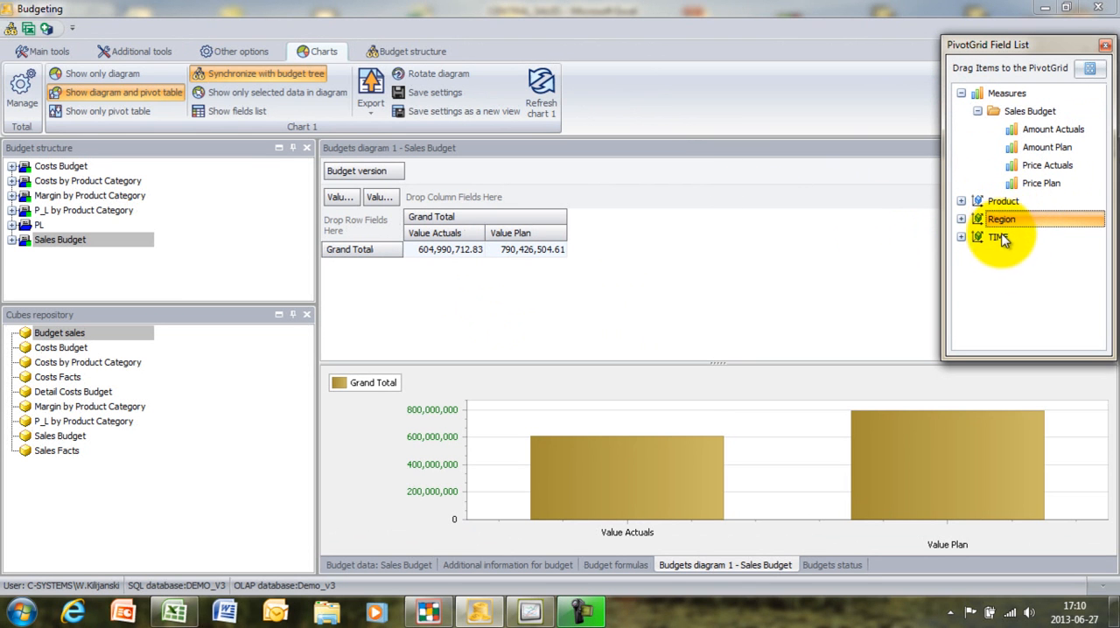
click(996, 238)
click(961, 237)
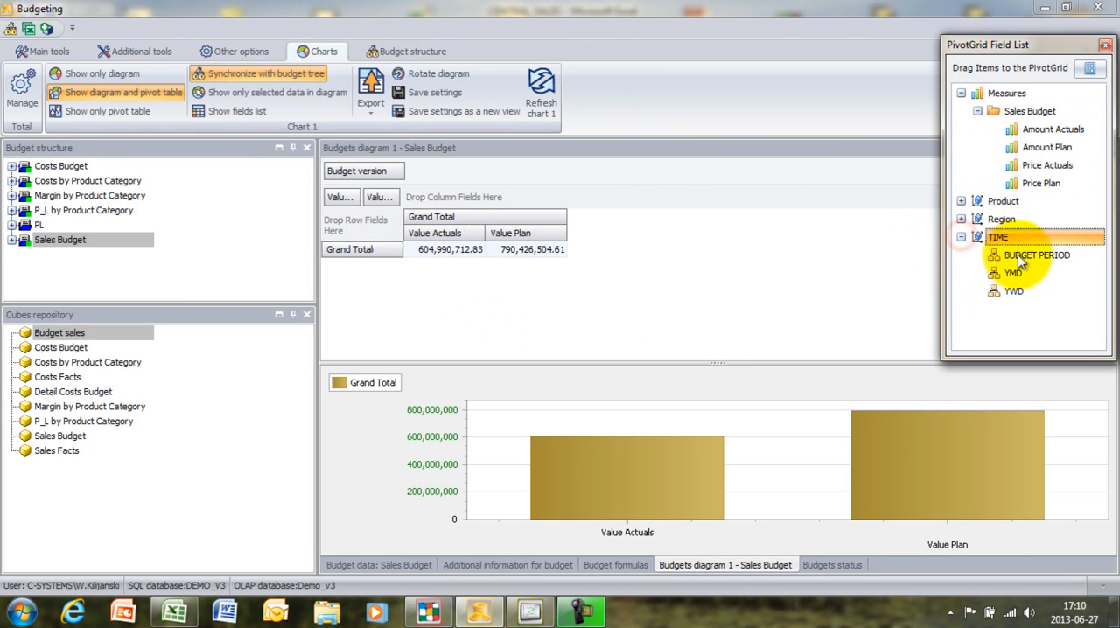
drag(1016, 255, 739, 173)
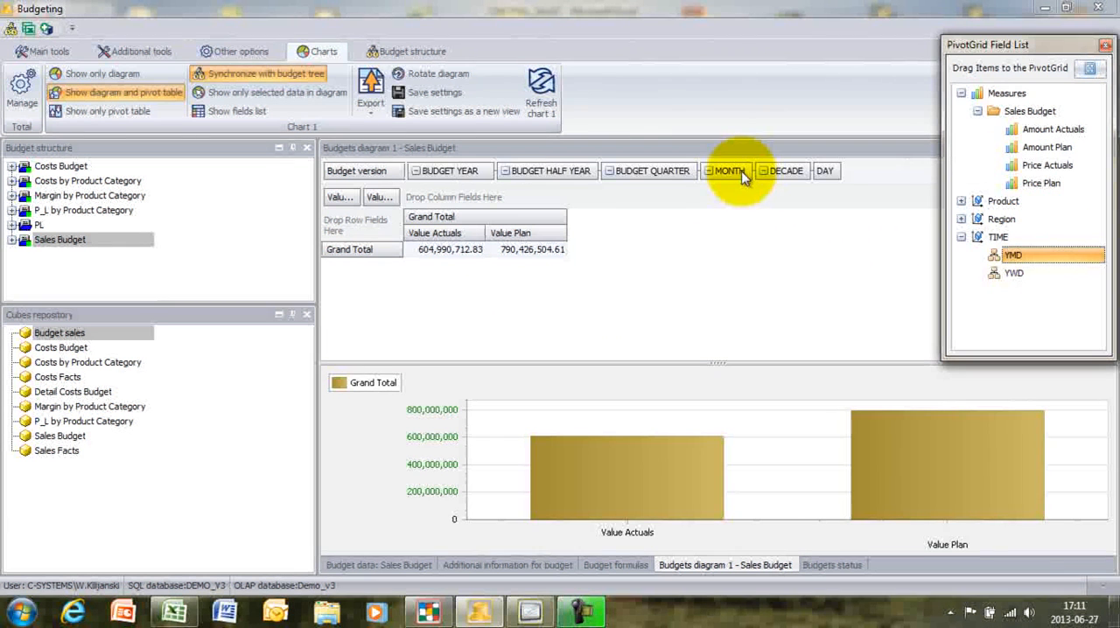
- Put the Product hierarchy in the pivot table's row fields and Region in its column fields
click(1000, 201)
click(961, 201)
drag(1018, 220, 392, 249)
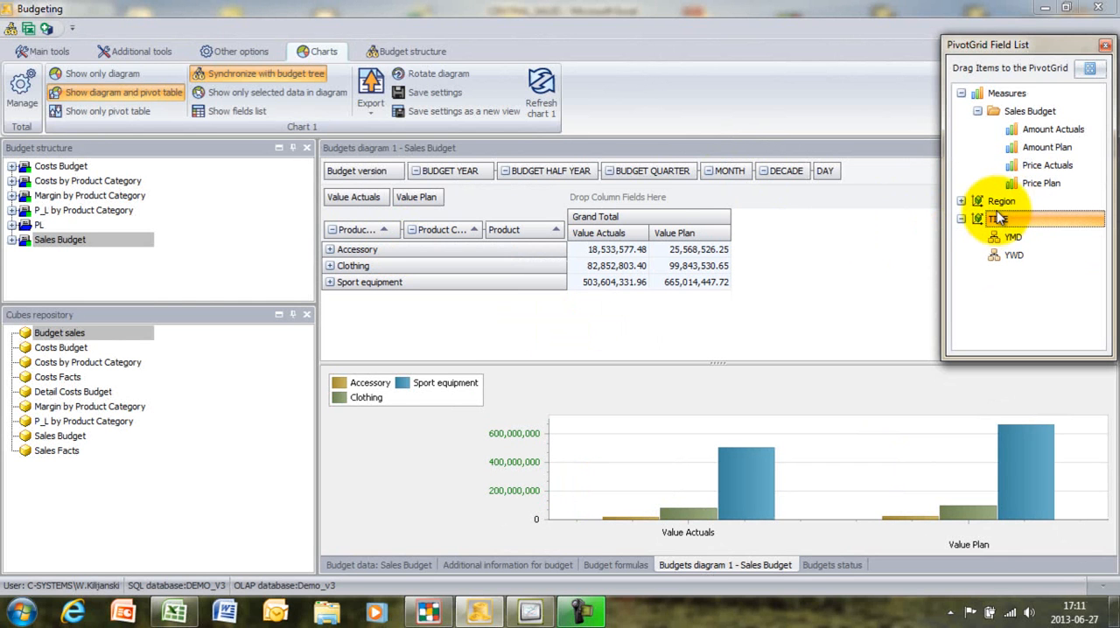
click(999, 201)
click(961, 201)
click(1024, 220)
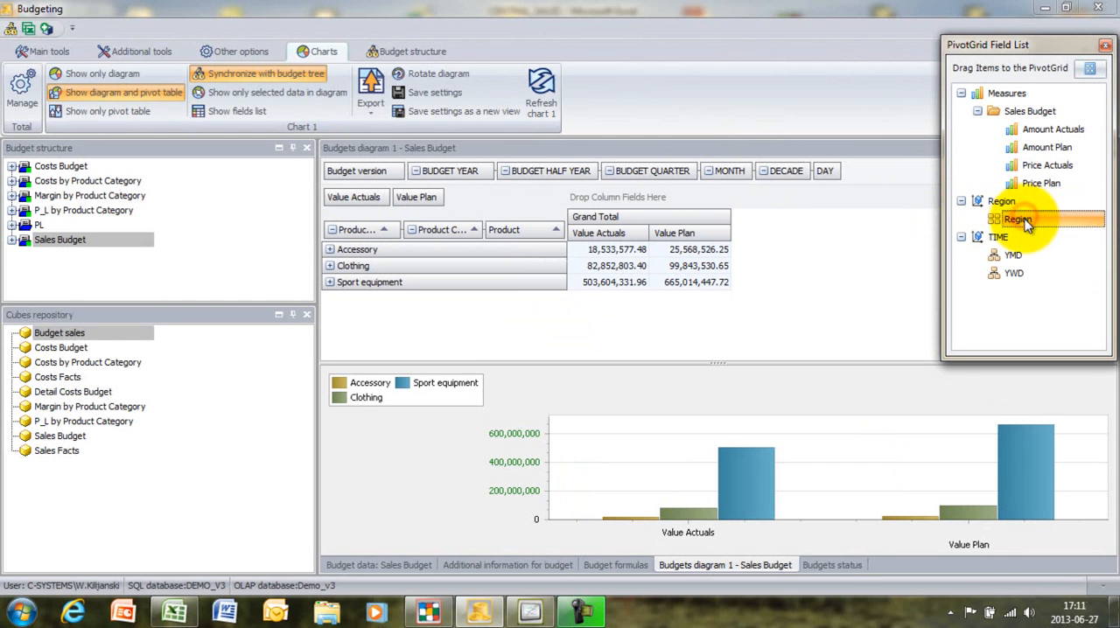
drag(1029, 223, 791, 199)
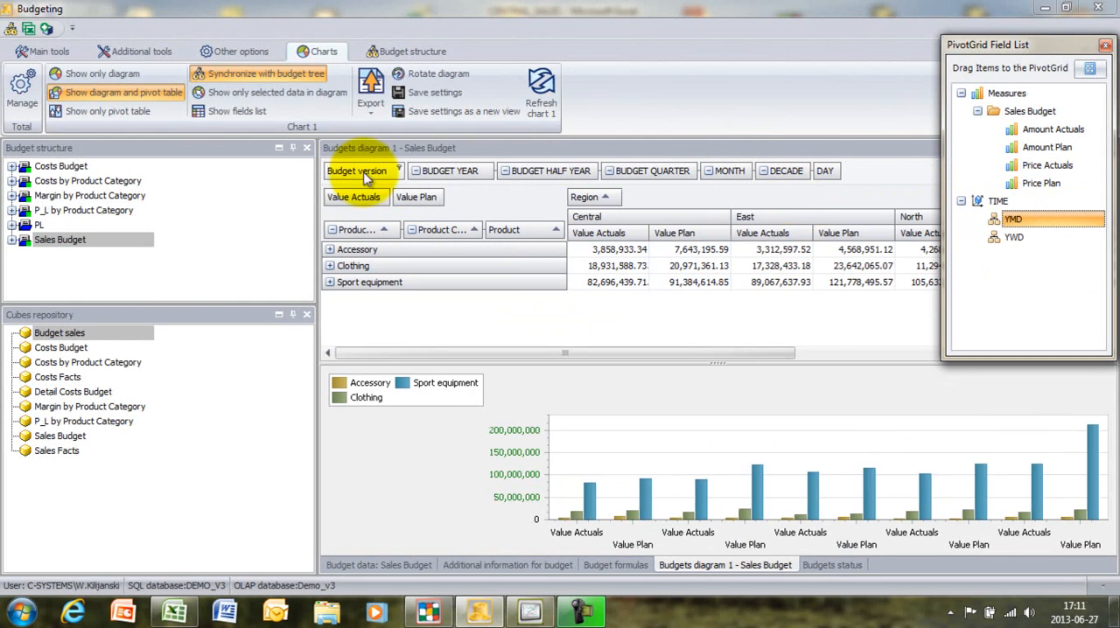
- Filter the pivot table to budget version 01 only
click(399, 171)
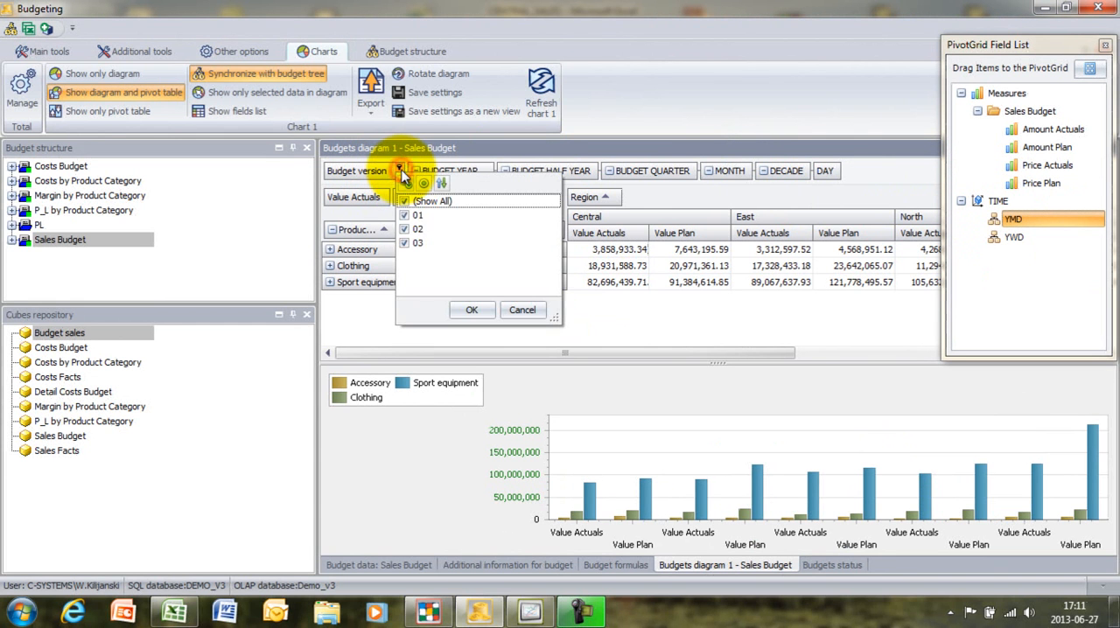
click(403, 200)
click(404, 216)
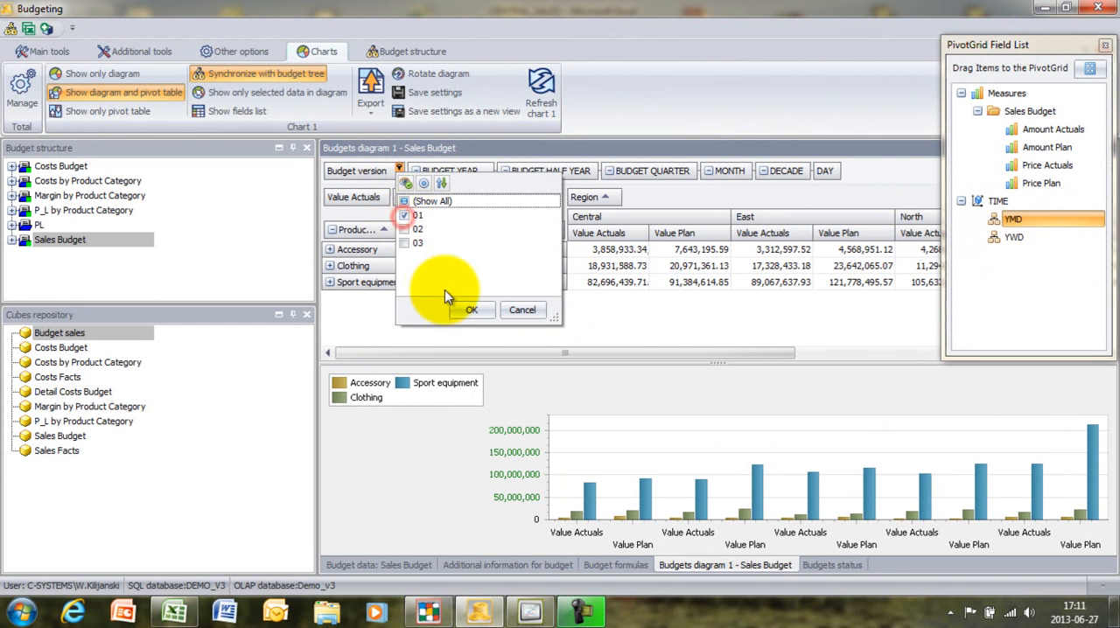
click(469, 309)
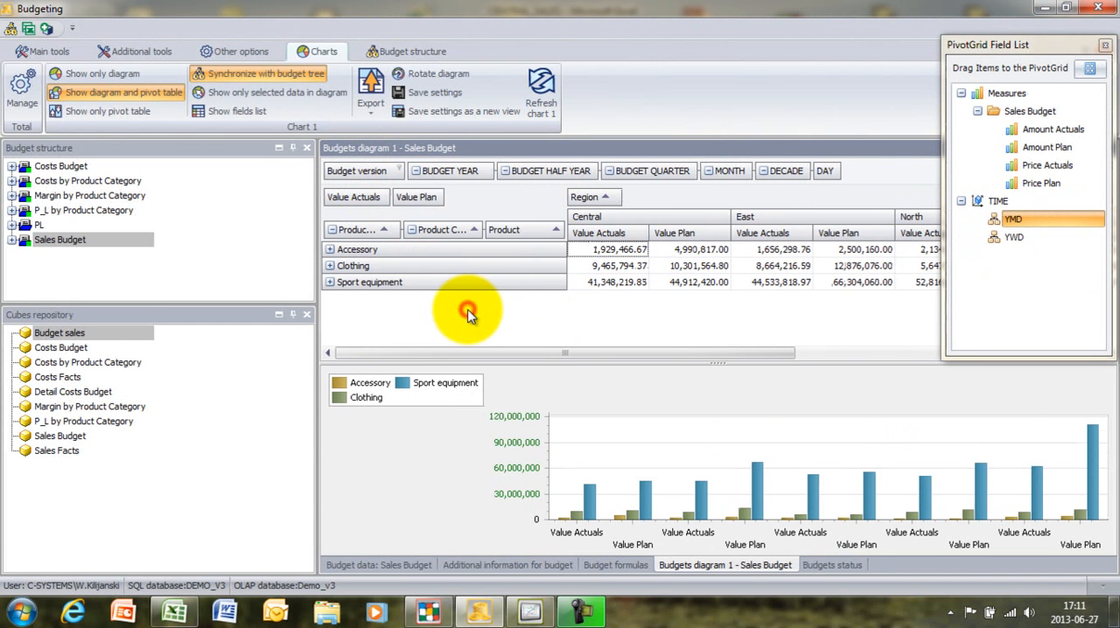
- Restrict the pivot table's BUDGET YEAR filter to 2005
click(488, 171)
click(509, 201)
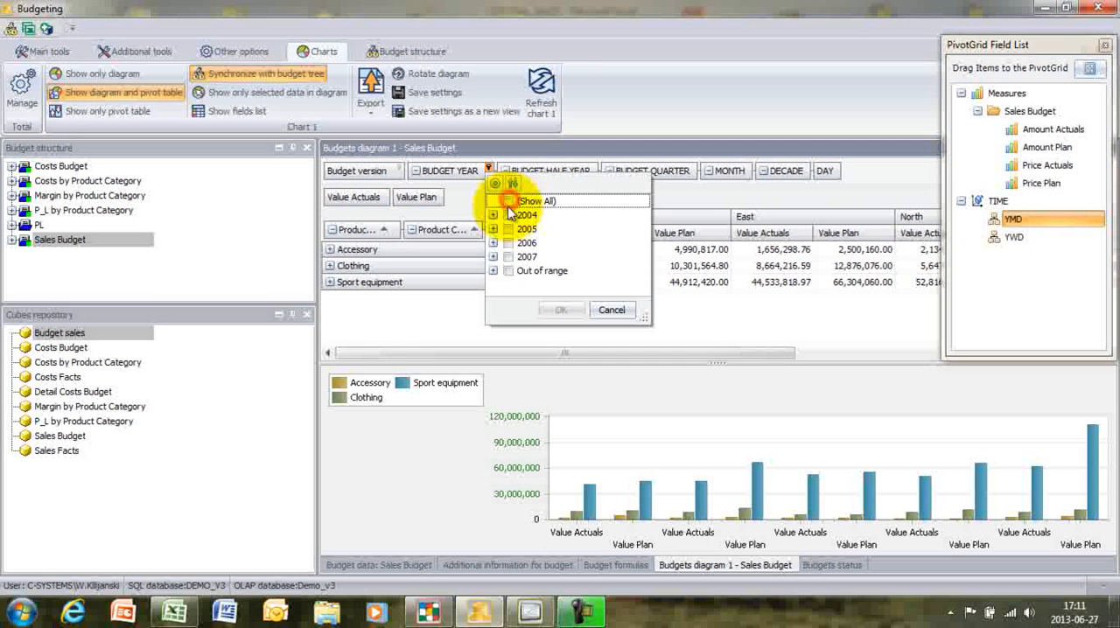
click(493, 229)
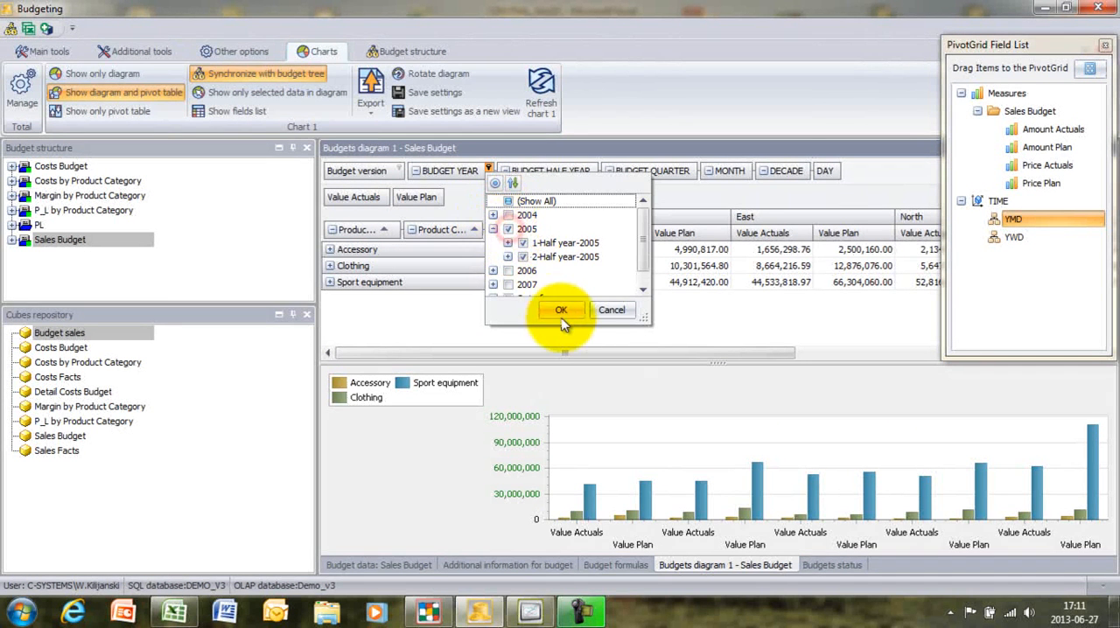
click(562, 311)
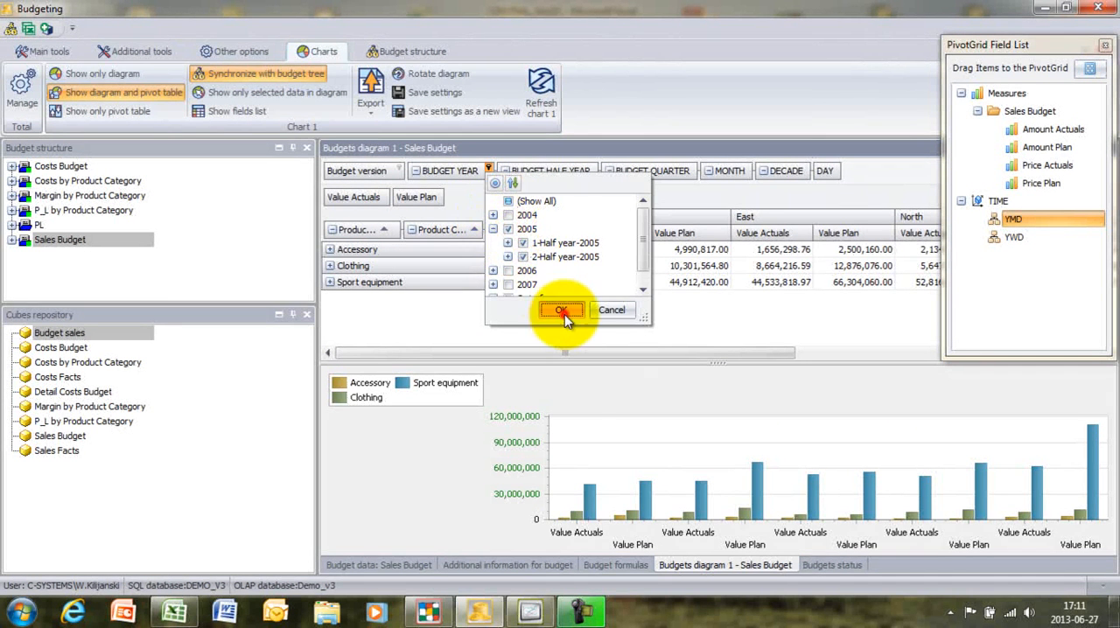
- Expand Accessory down to the Glasses and goggles products, and remove Value Actuals from the pivot table's data items
click(330, 251)
click(613, 233)
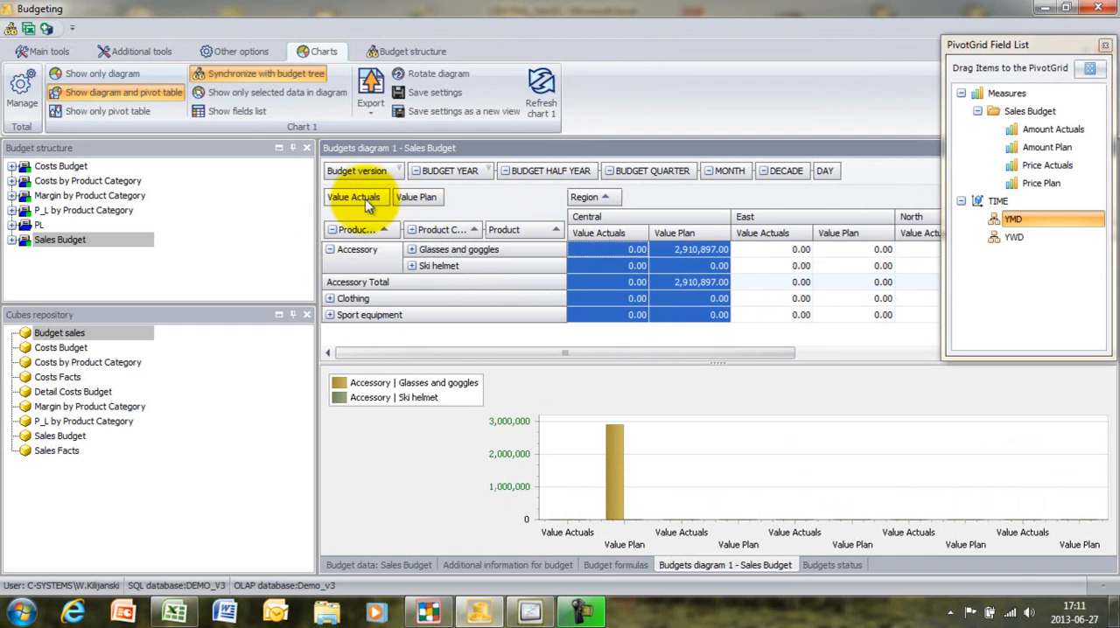
drag(366, 201, 311, 54)
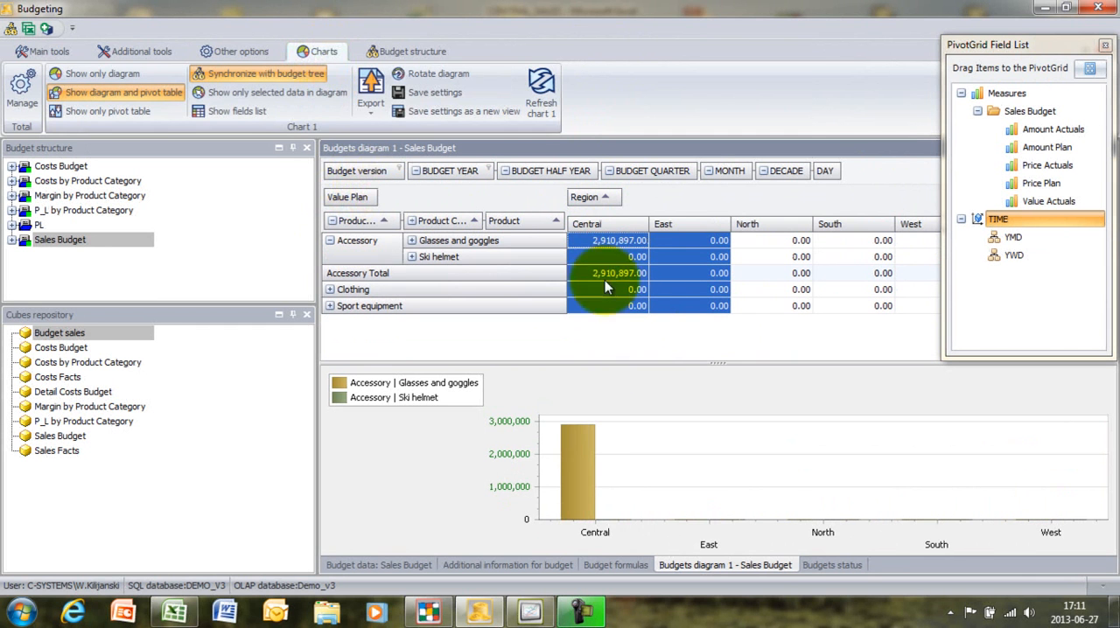
click(412, 240)
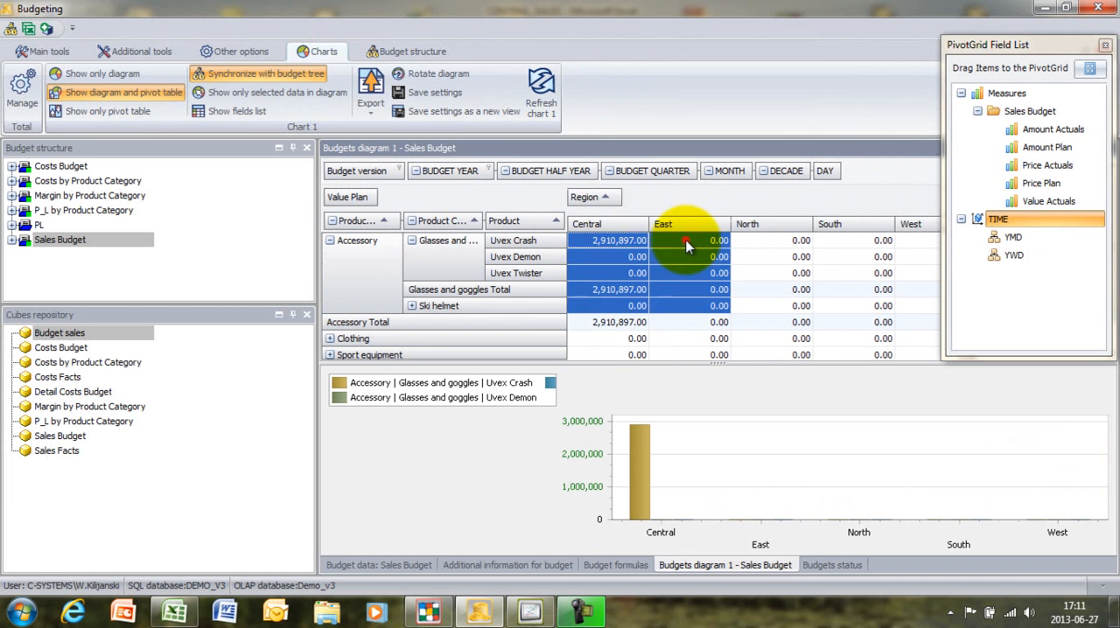
click(615, 238)
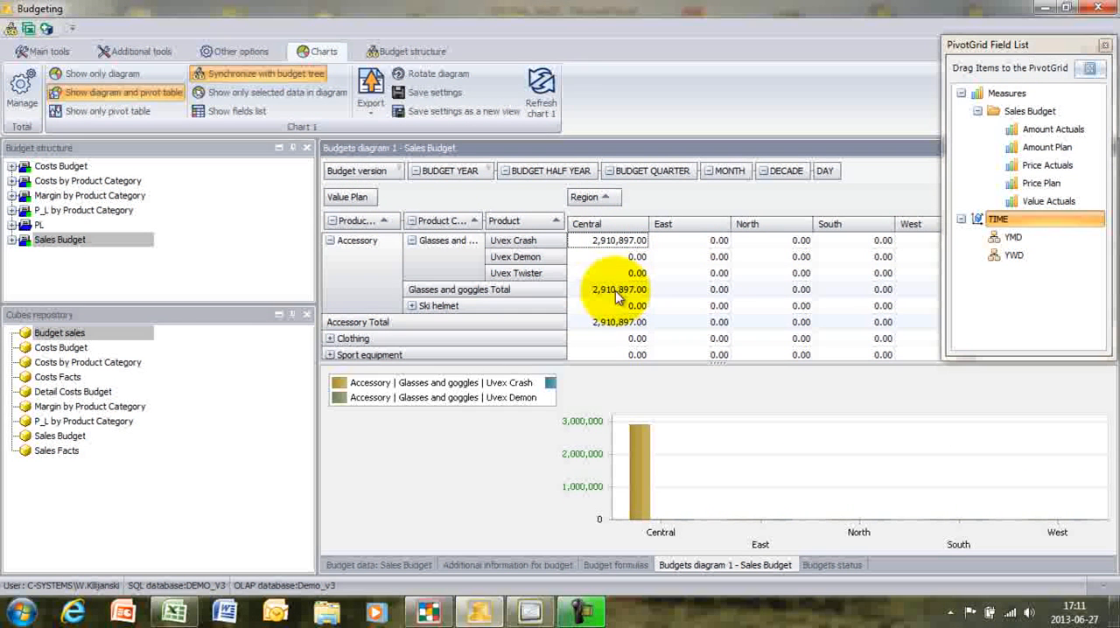
- Restrict the pivot table's BUDGET YEAR filter to 1-January-2005 and check the Glasses and goggles total for Central
click(488, 169)
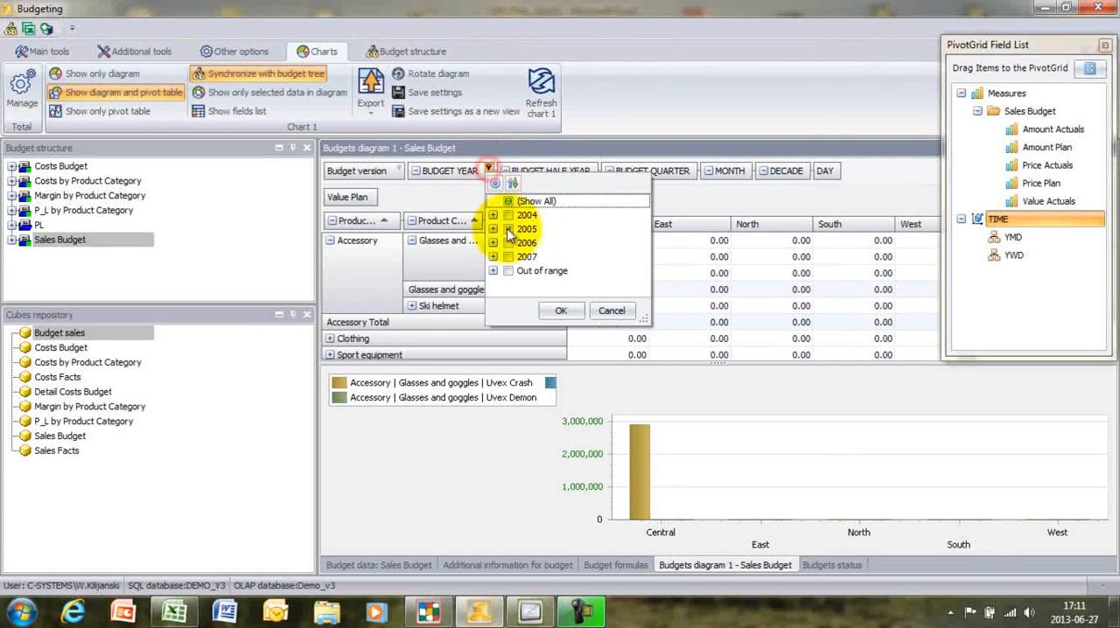
click(493, 230)
click(507, 230)
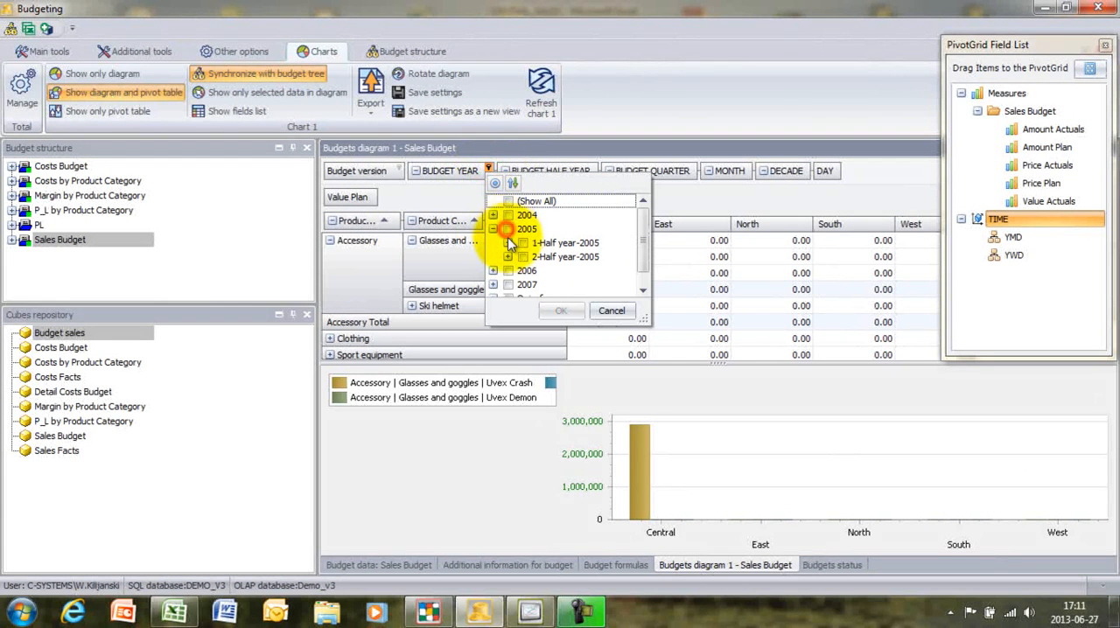
click(507, 243)
click(522, 257)
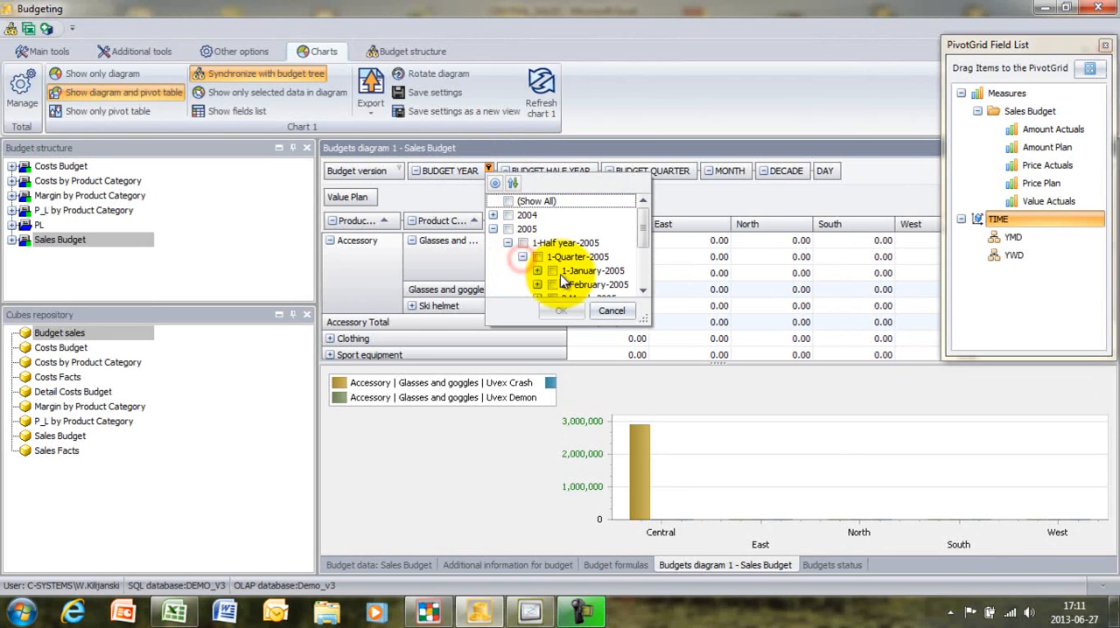
click(552, 270)
click(560, 313)
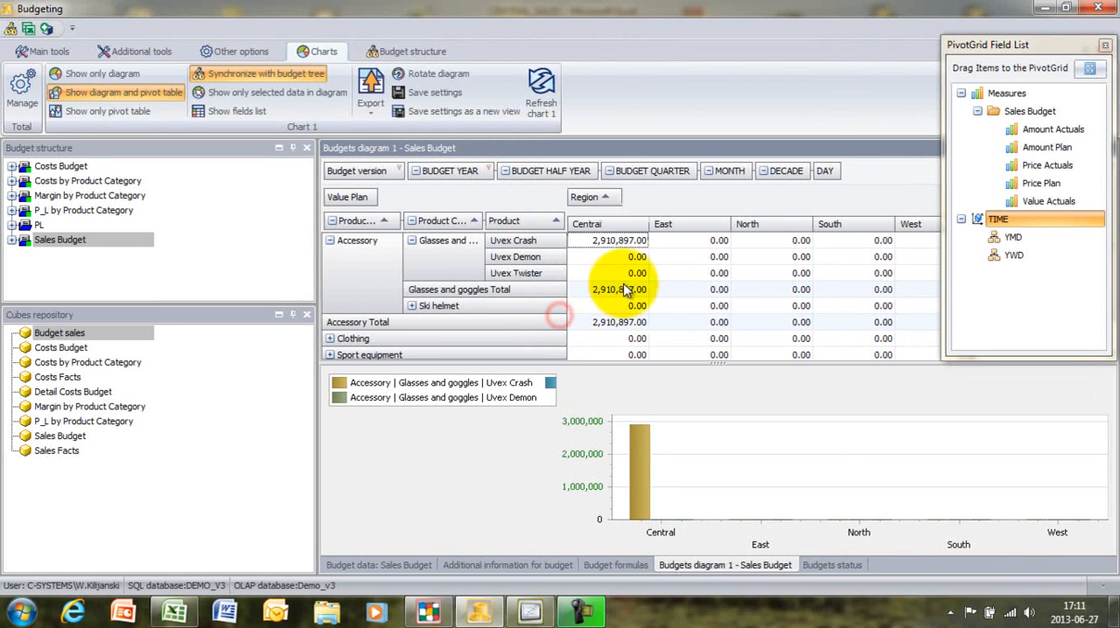
click(626, 291)
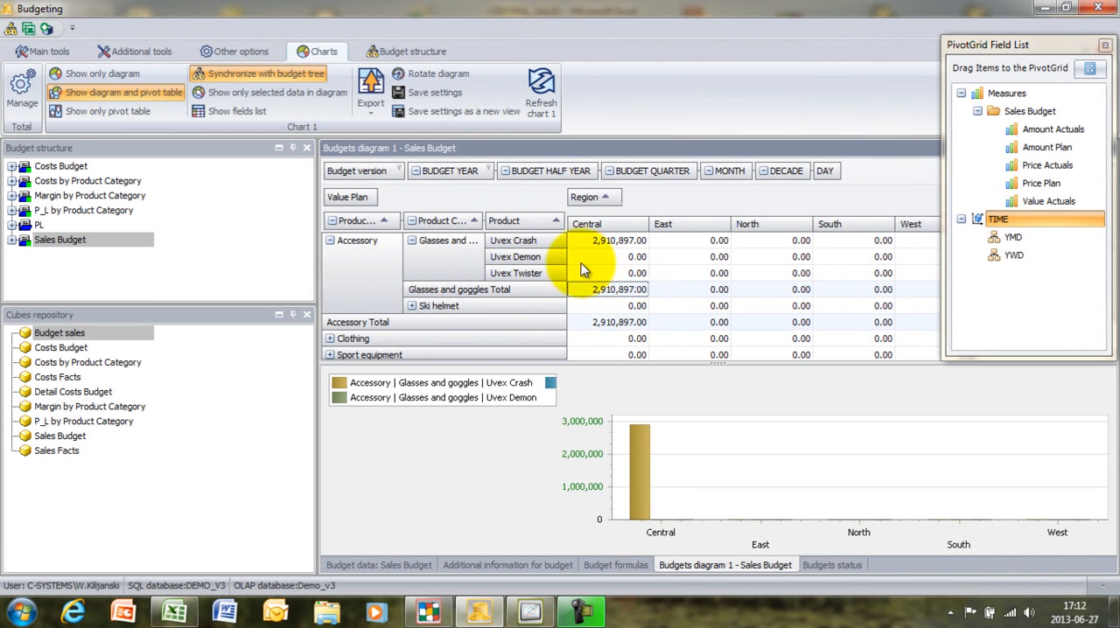
- Set the pivot table's BUDGET YEAR filter to show all years
click(488, 168)
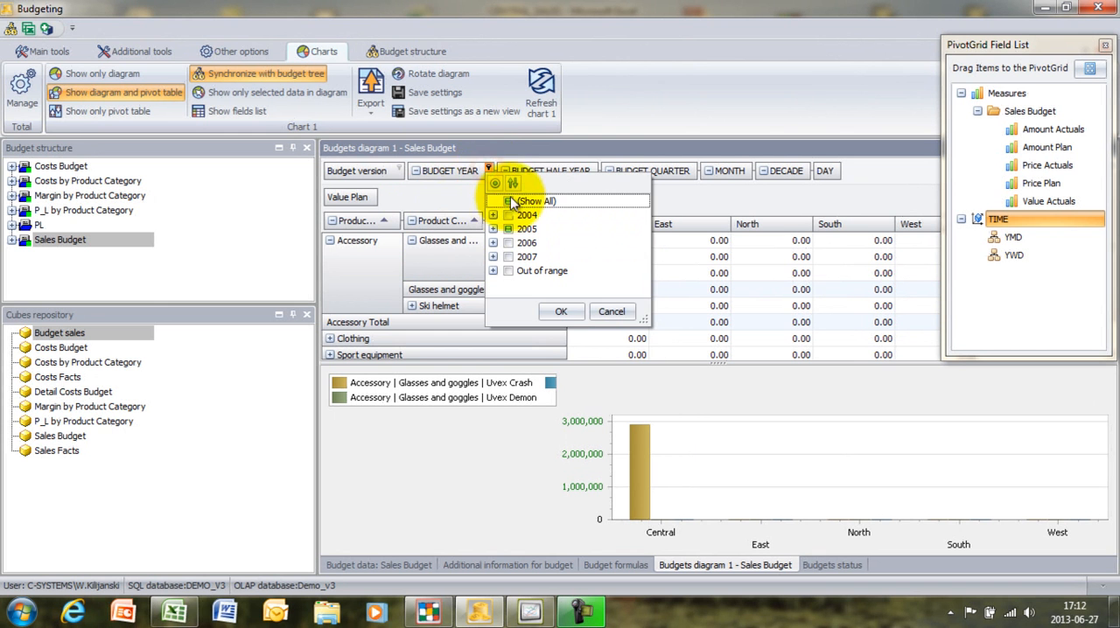
click(508, 203)
click(562, 311)
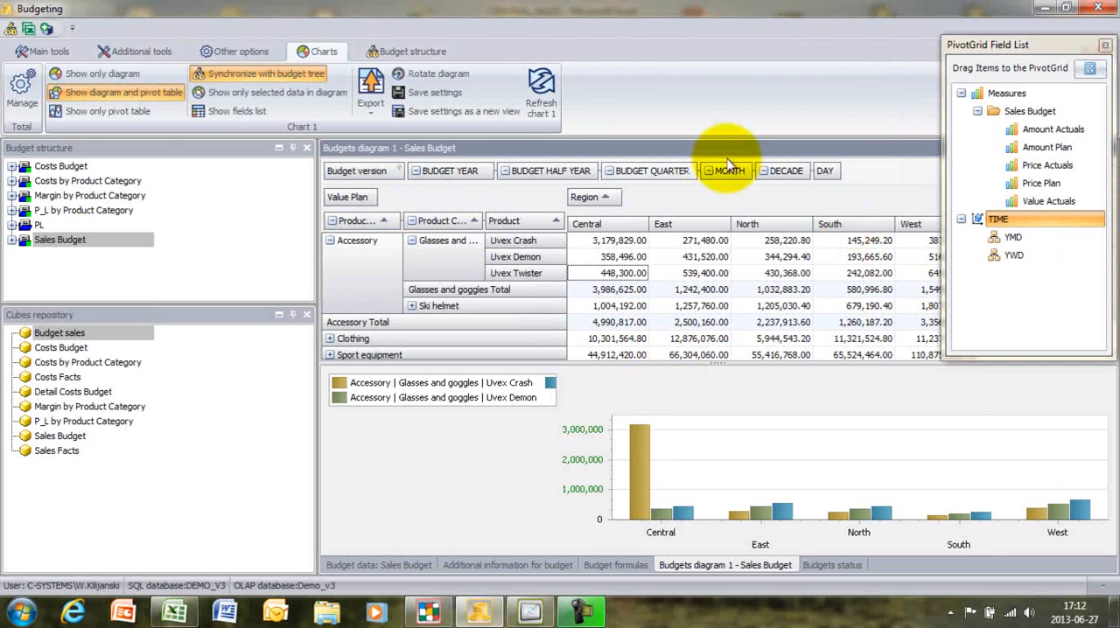
- Restrict the pivot table's BUDGET YEAR filter to 2004 only
click(489, 170)
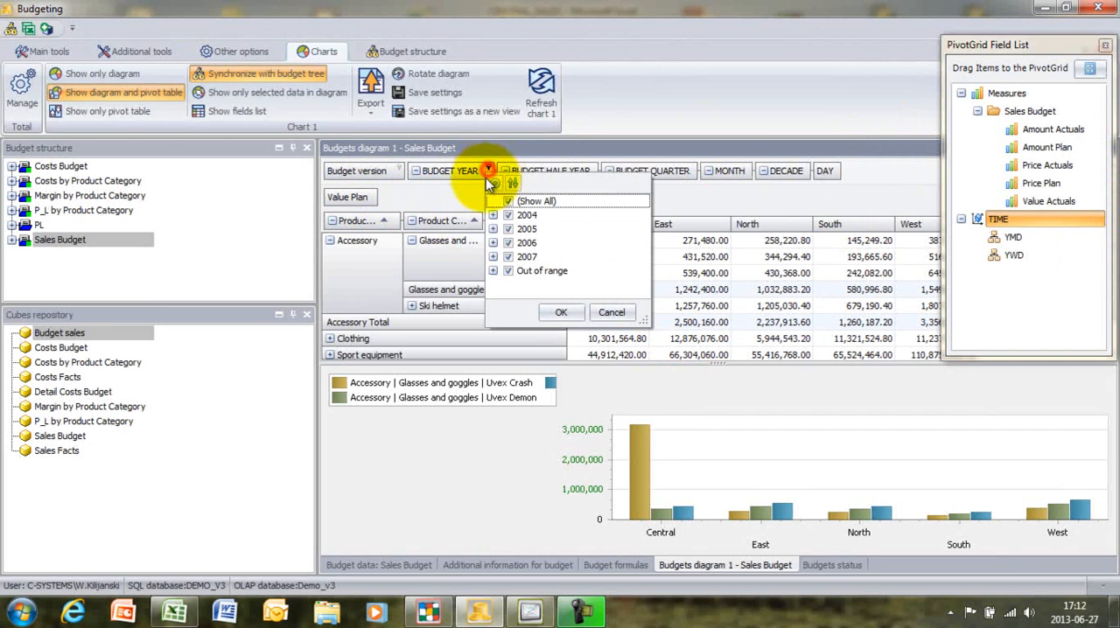
click(507, 201)
click(509, 226)
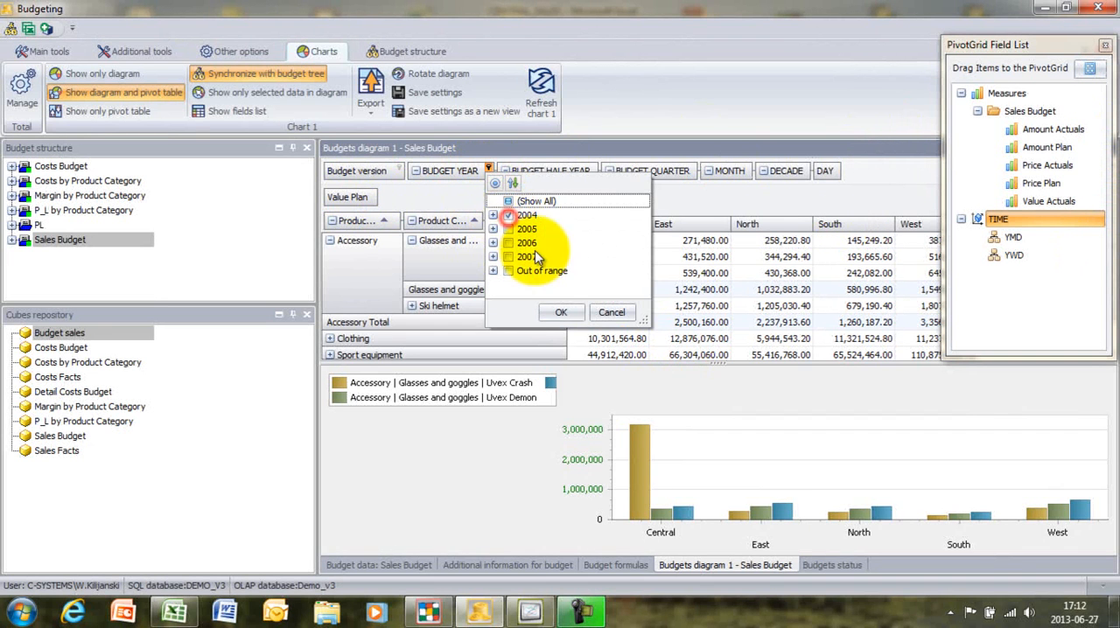
click(560, 312)
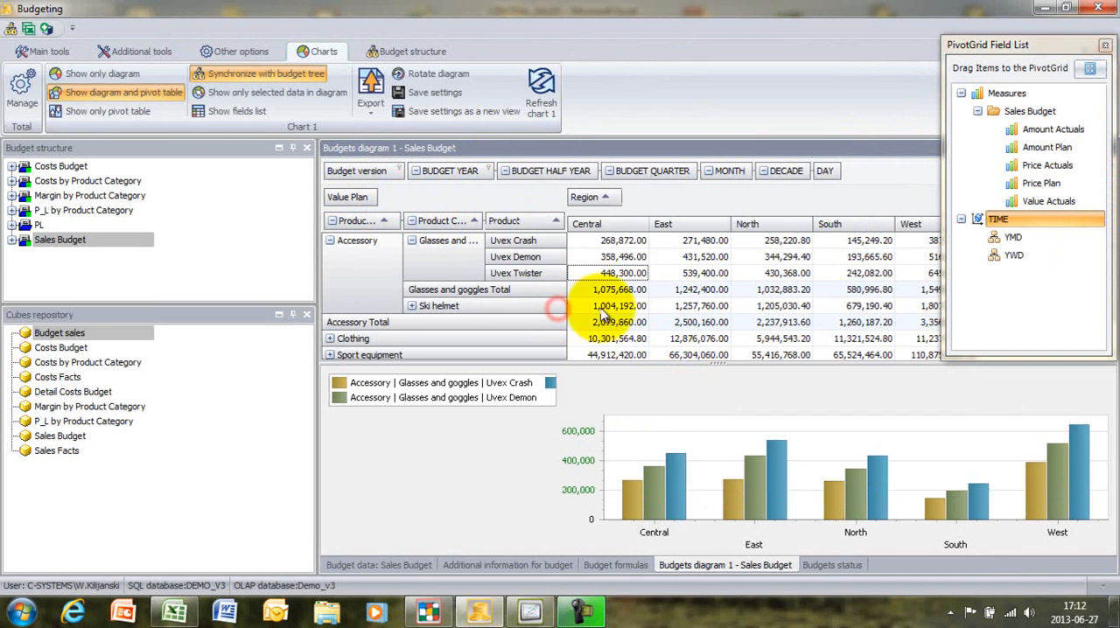
- Add Value Actuals to the pivot table's data items beside Value Plan and select the Uvex Crash row
double_click(1055, 202)
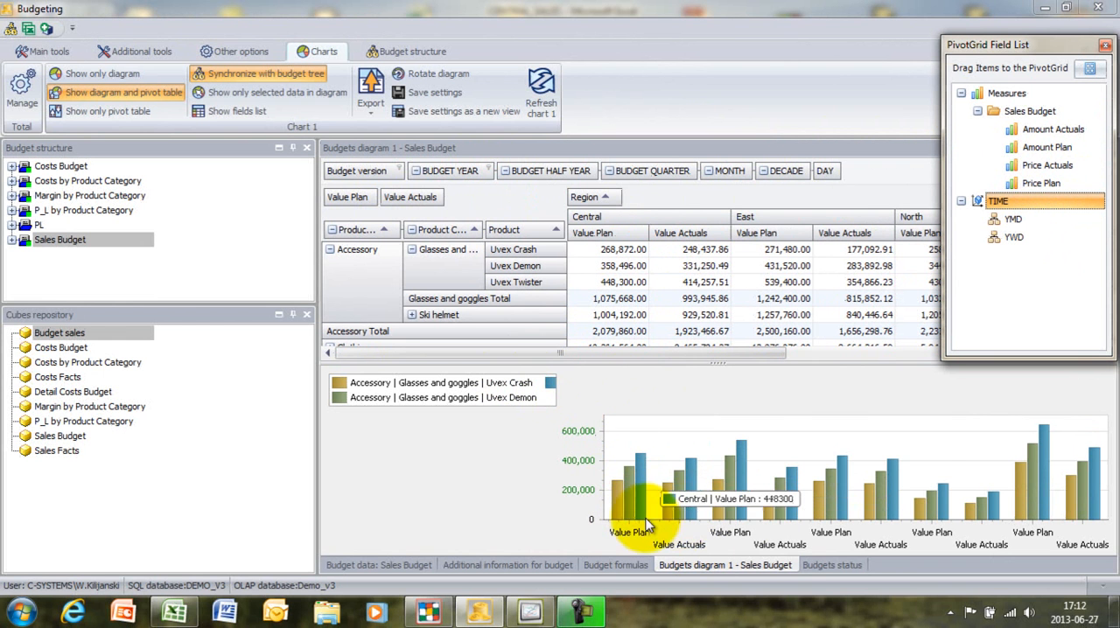
mouse_move(770, 503)
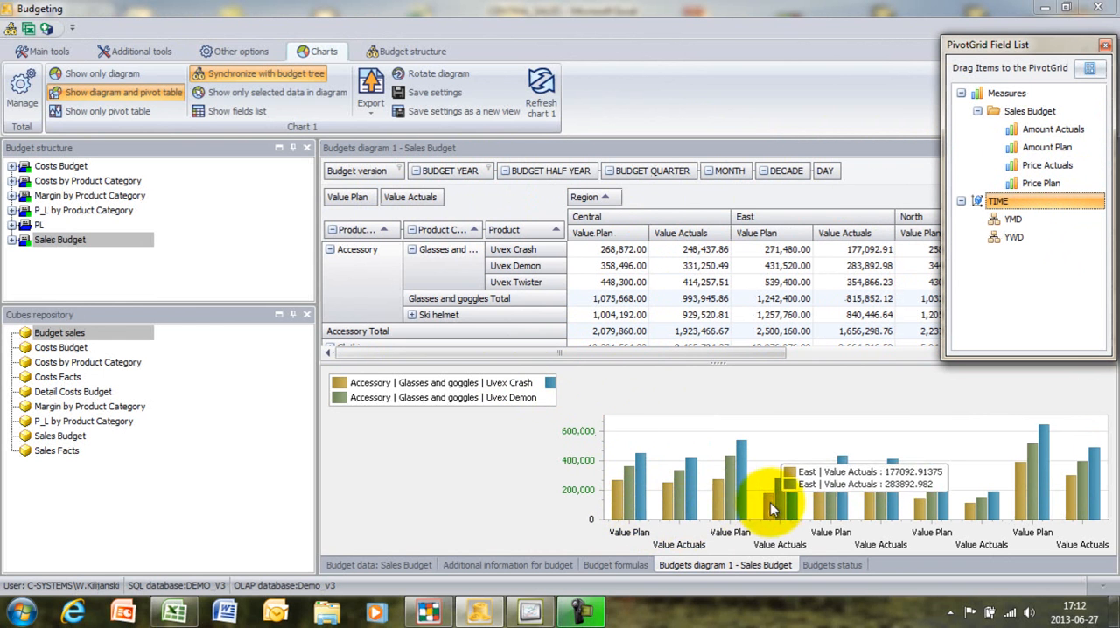
click(605, 237)
right_click(604, 236)
click(518, 251)
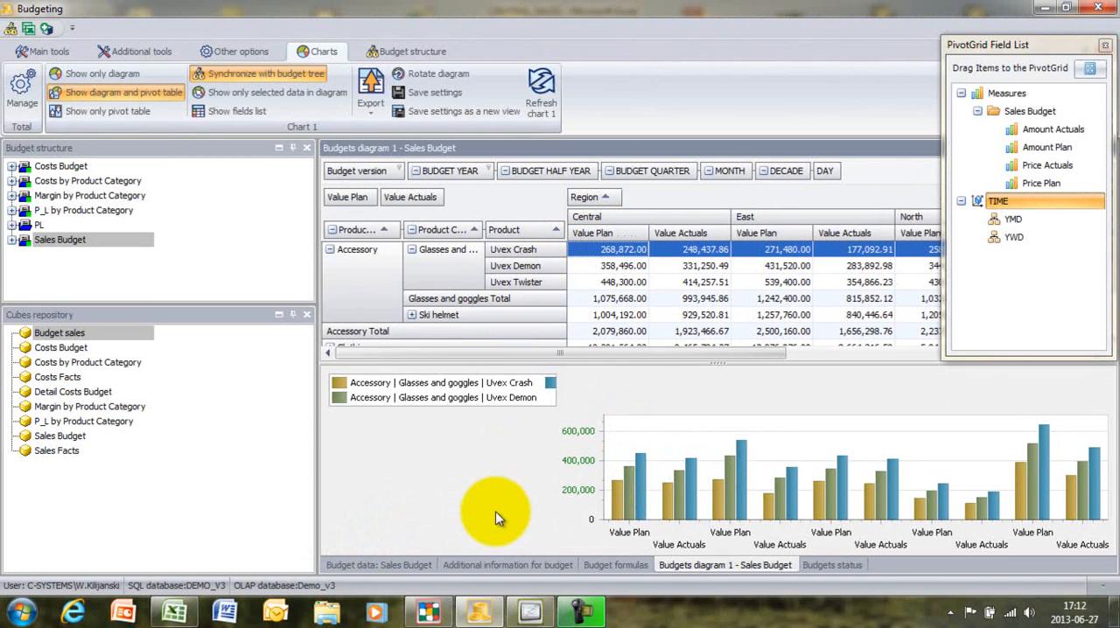
- Switch to the Eureca WWW Eng web application from the desktop, log in and maximize its browser window
click(1114, 621)
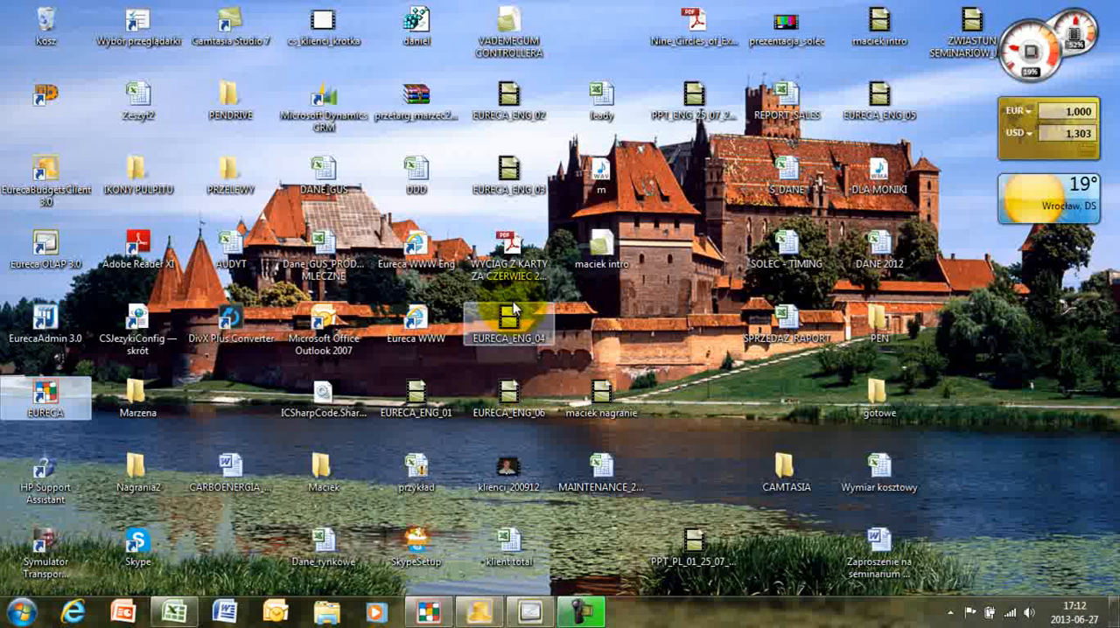
click(417, 248)
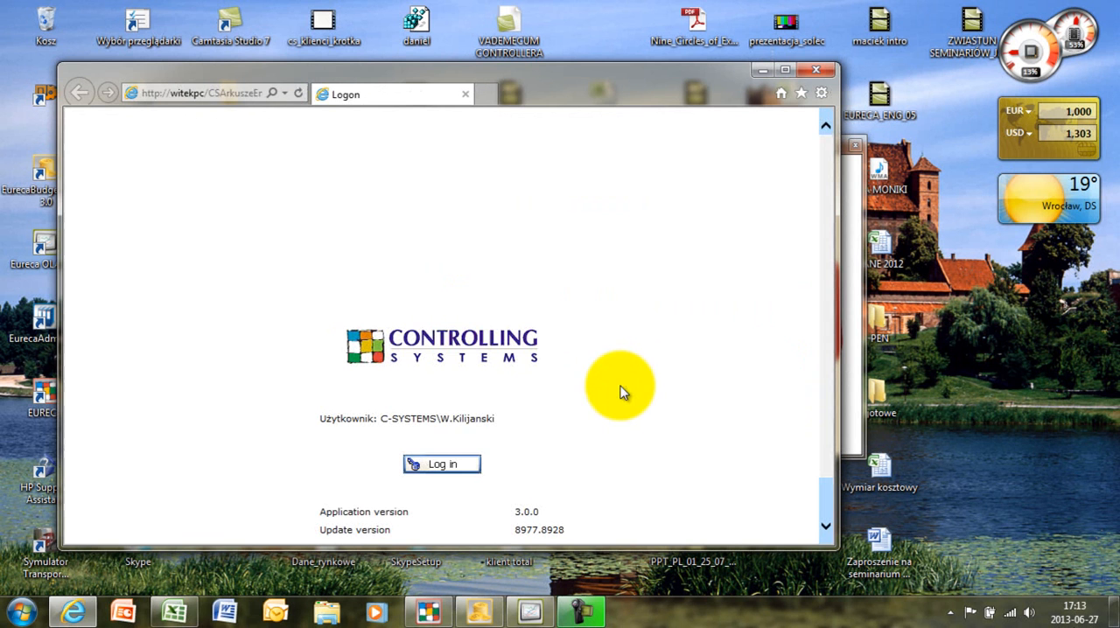
click(445, 465)
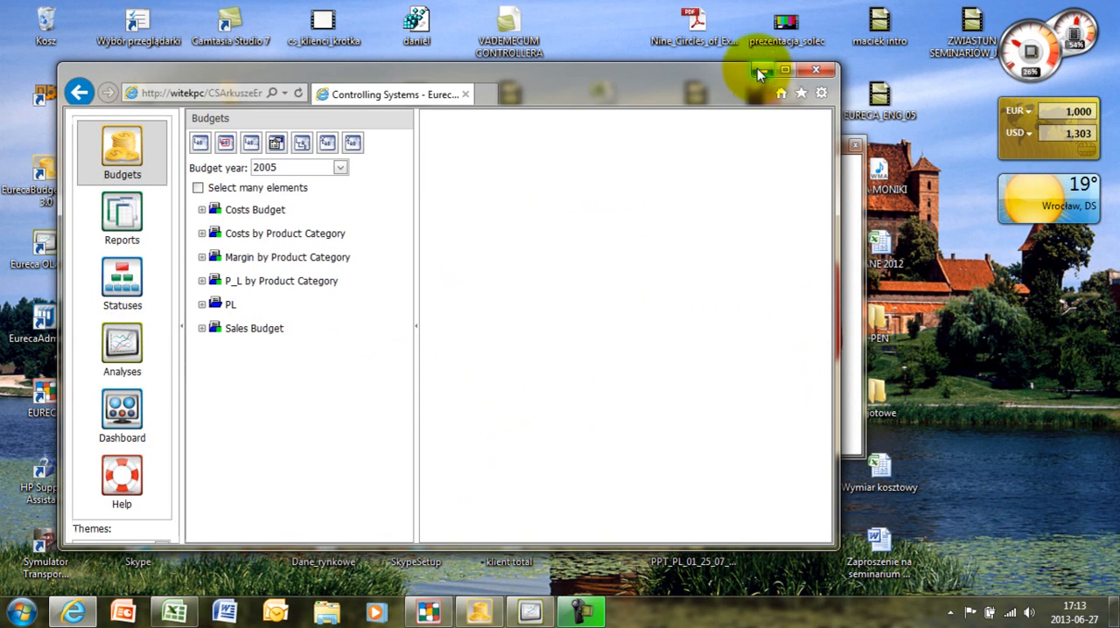
click(785, 70)
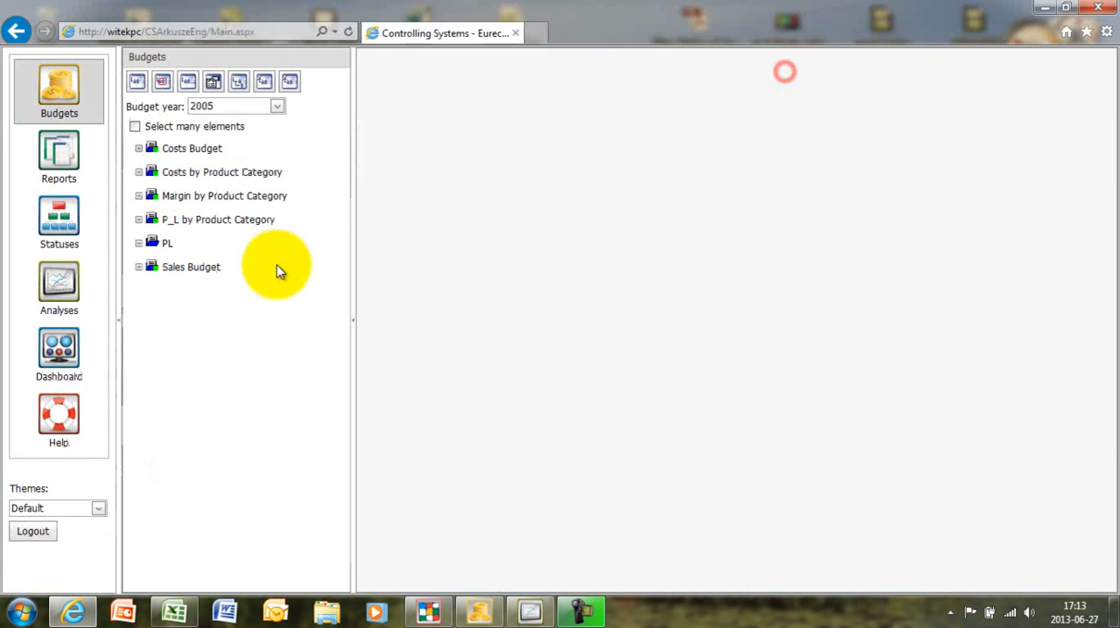
- Show the Glasses and goggles budget by structure and group its rows by Budget name and by measure
click(647, 92)
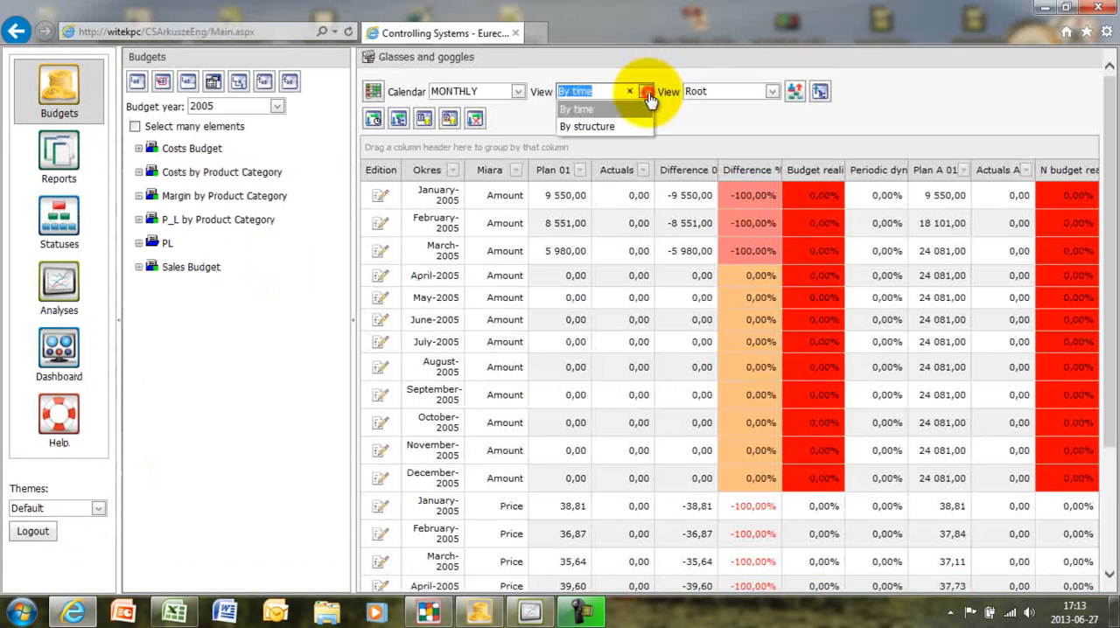
click(600, 128)
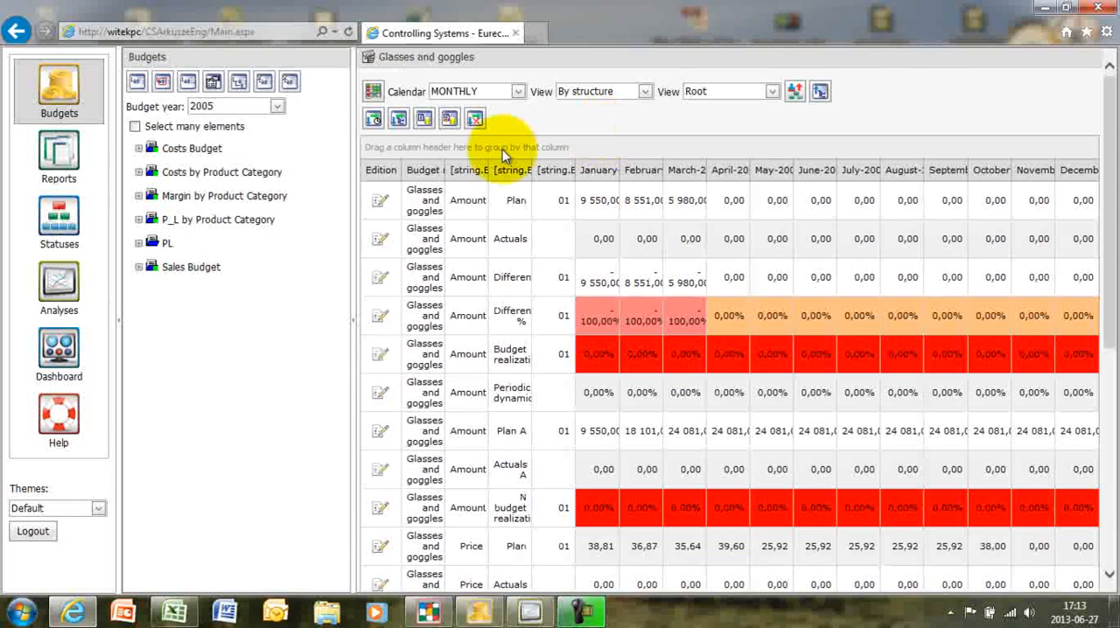
drag(422, 177, 407, 151)
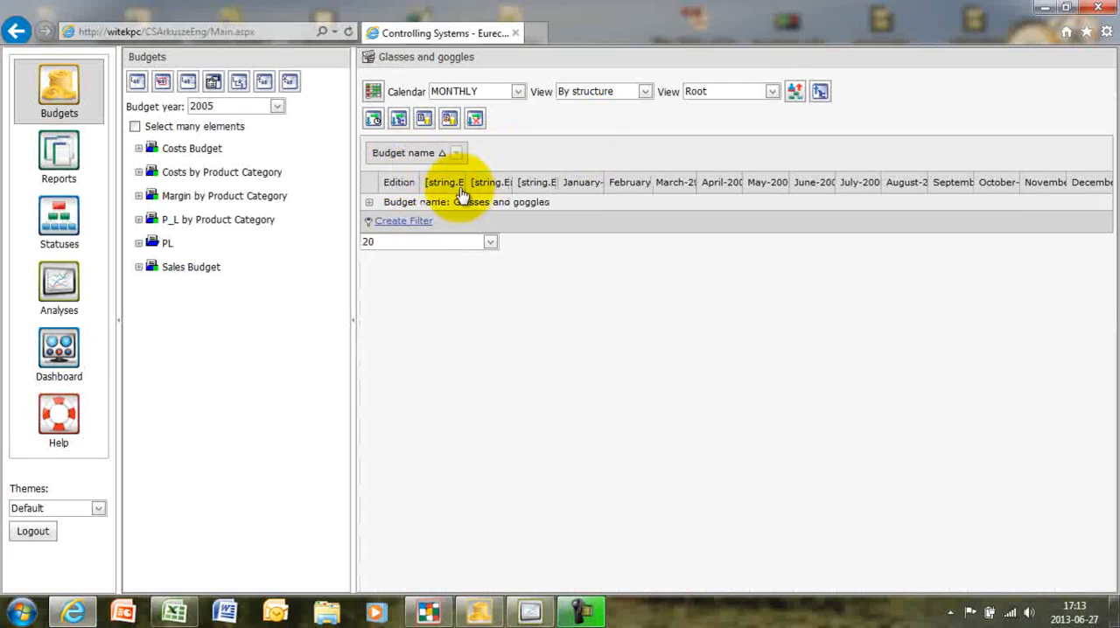
click(366, 202)
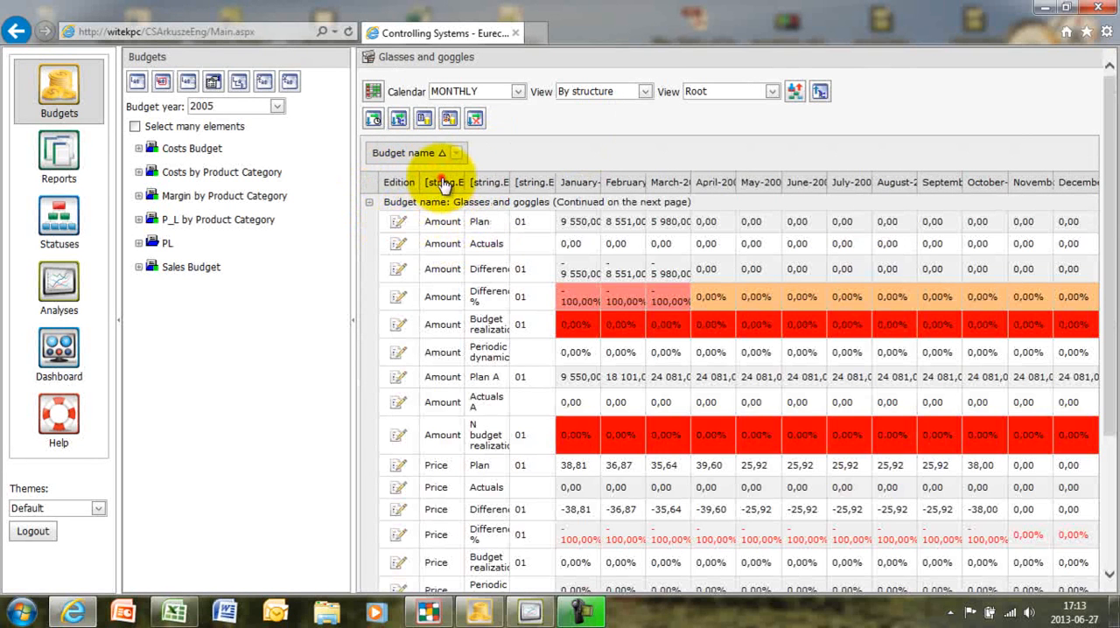
drag(444, 184, 462, 159)
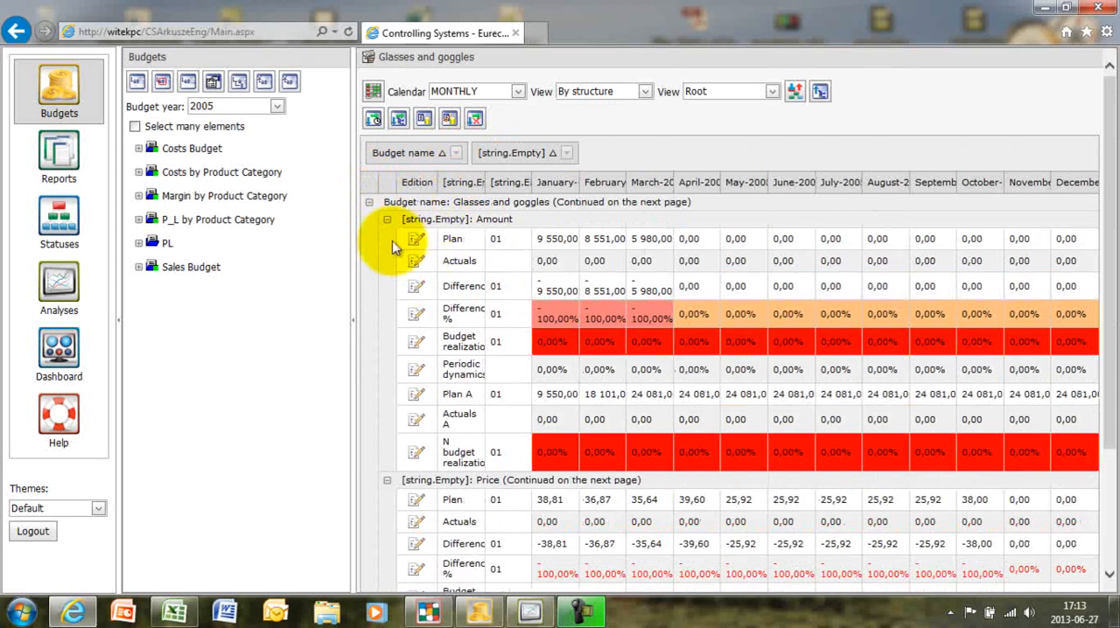
- Collapse the Amount and Price groups of Glasses and goggles, leaving only the Value group expanded
click(388, 221)
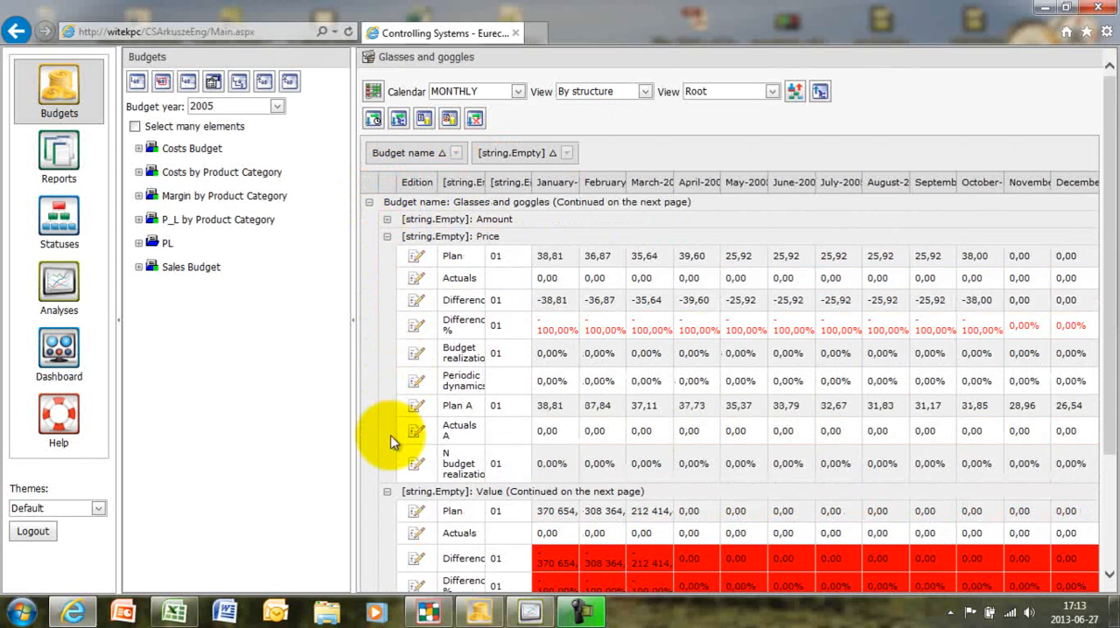
click(388, 492)
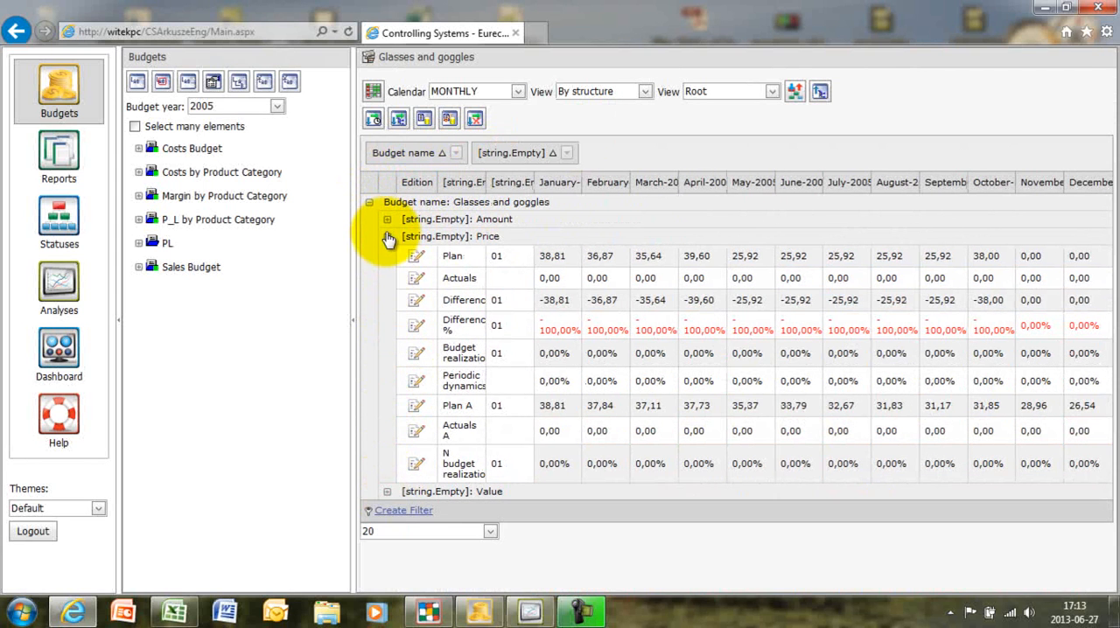
click(386, 237)
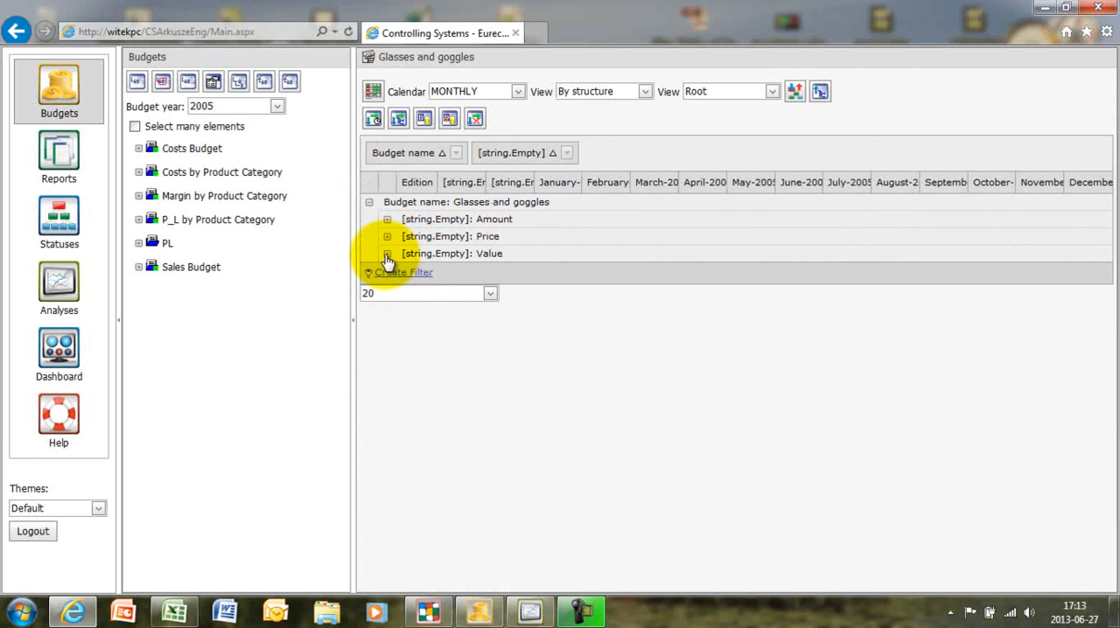
click(387, 236)
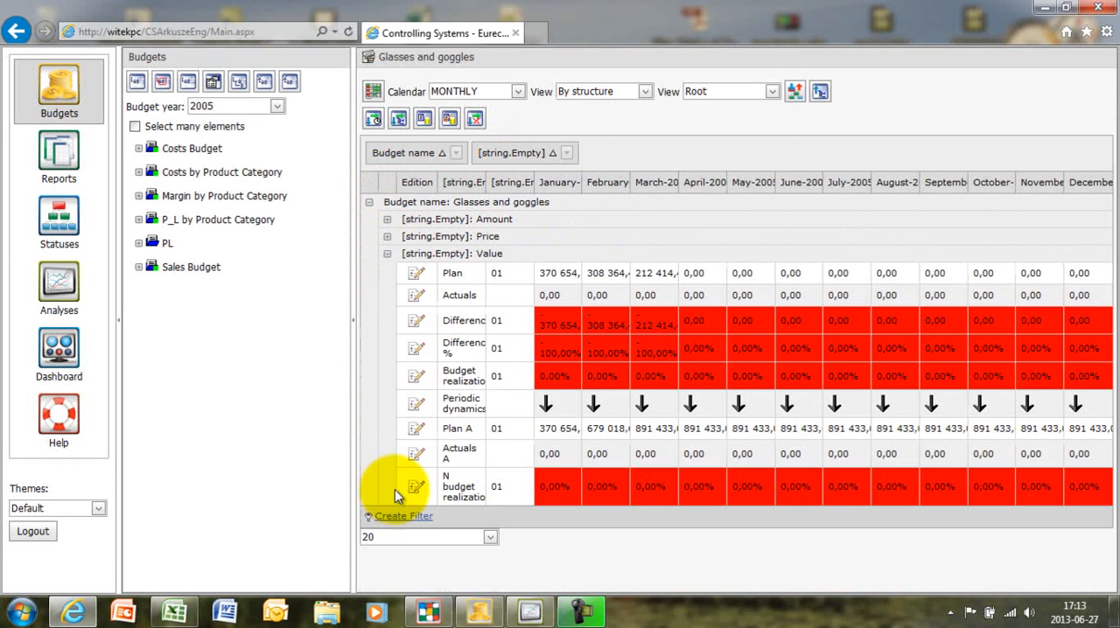
- Open the manager dashboards and display the SALES dashboard
click(64, 347)
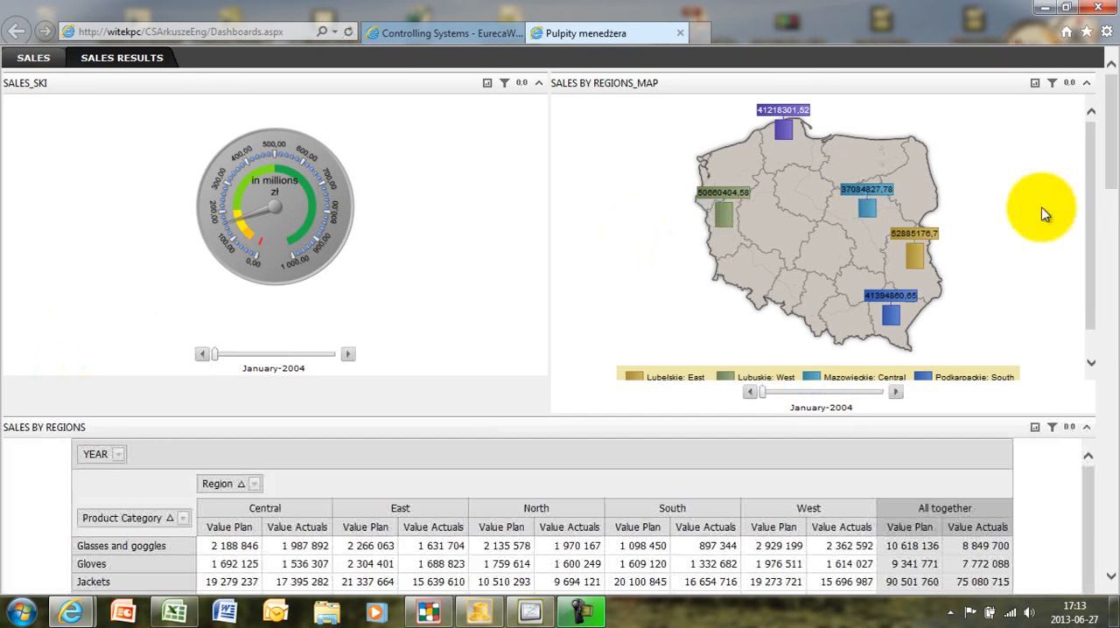
mouse_move(1112, 165)
mouse_down()
mouse_move(1112, 287)
mouse_move(1099, 150)
mouse_up()
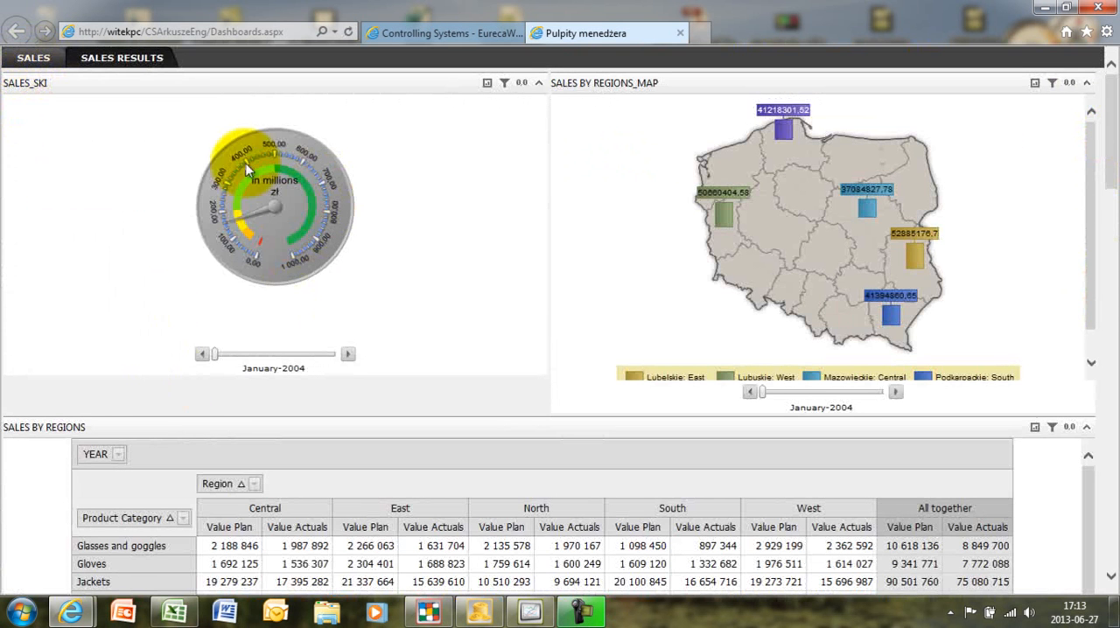
click(35, 59)
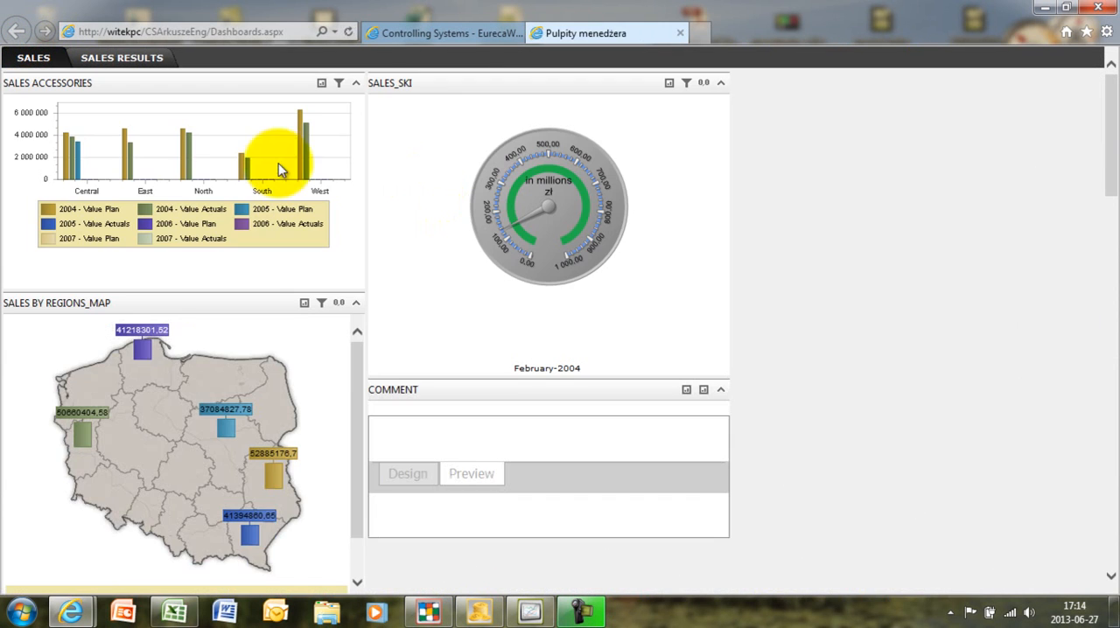
- Try to show details of North's 2004 Value Actuals in the SALES ACCESSORIES chart, and inspect Central's 2004 Value Actuals
click(184, 161)
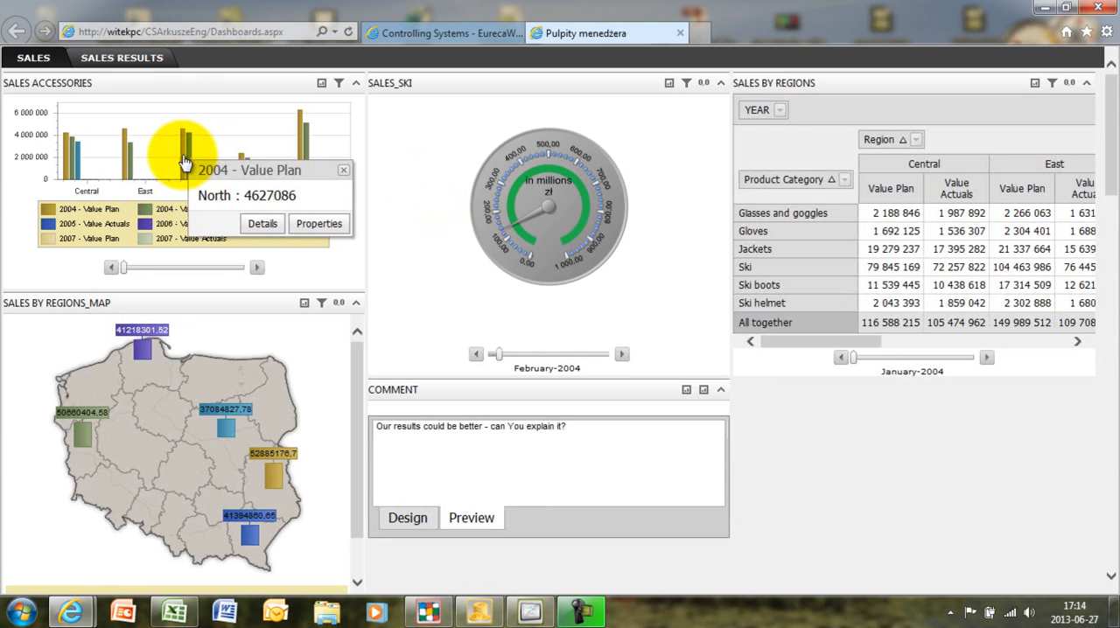
click(261, 225)
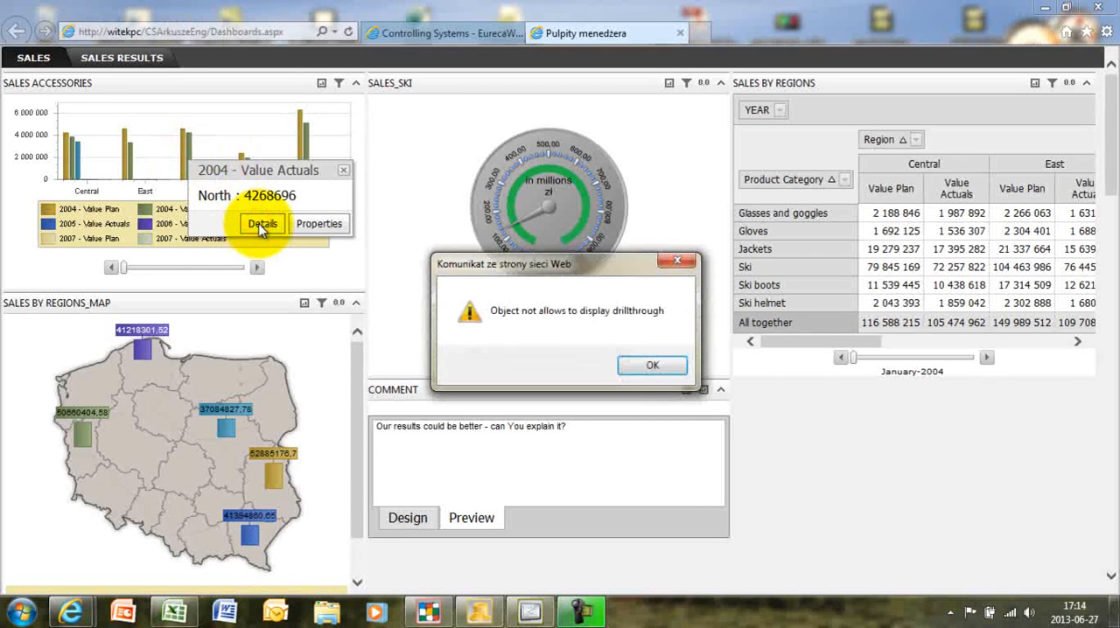
click(654, 365)
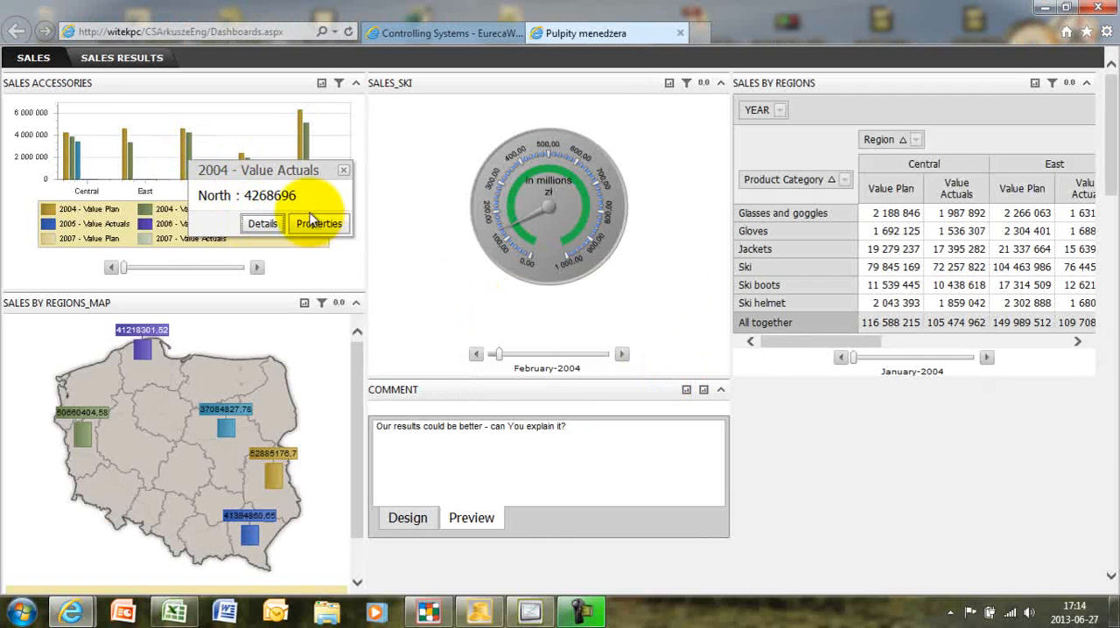
mouse_move(125, 175)
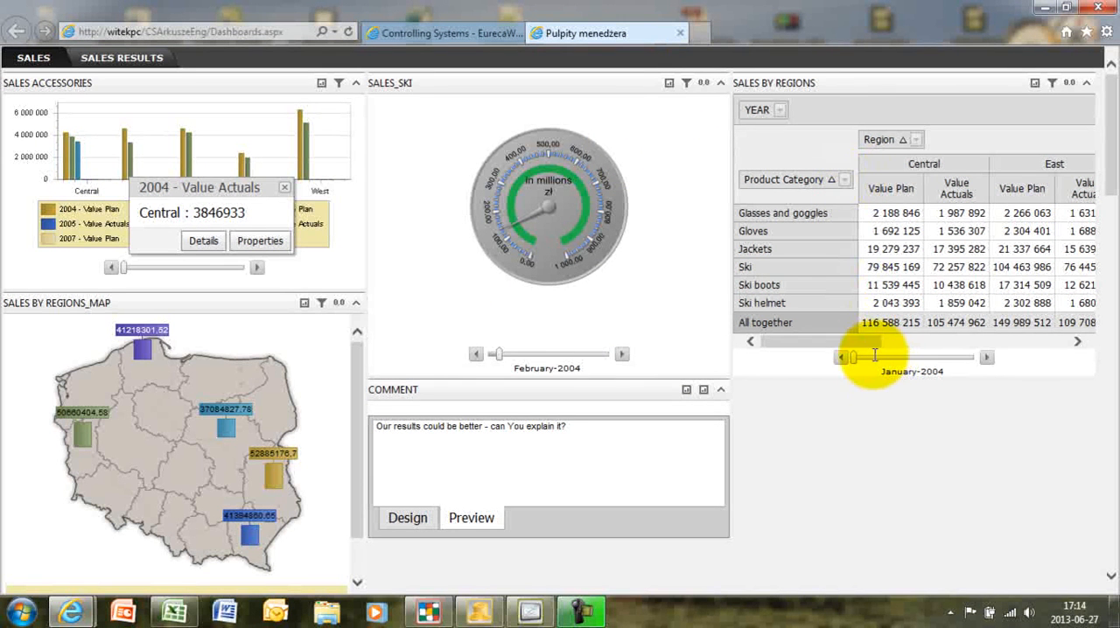
drag(871, 345, 753, 315)
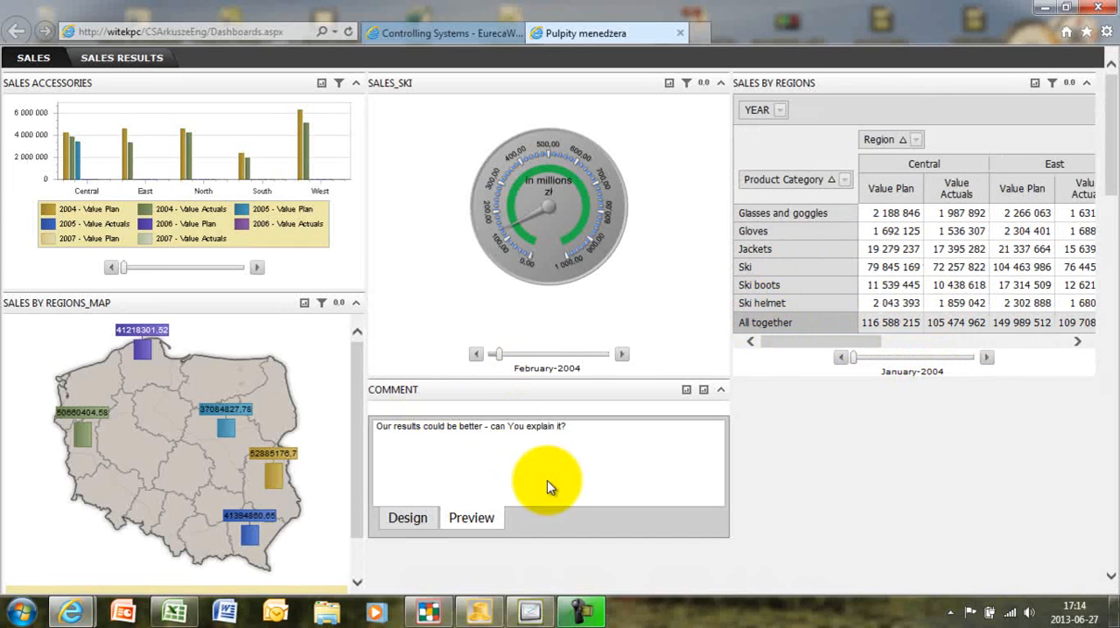